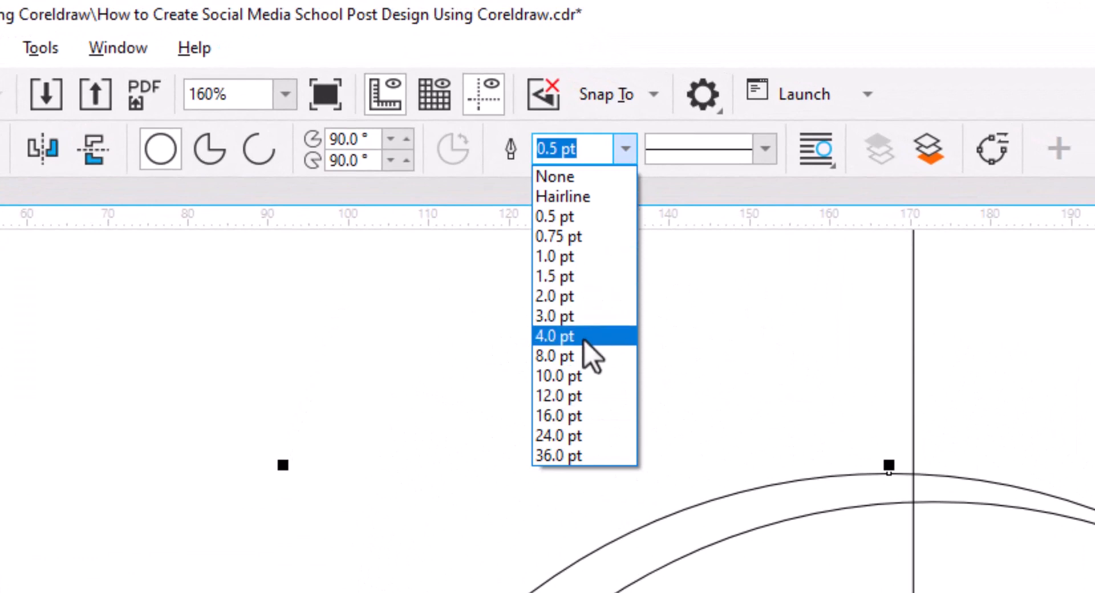
# - Set the circle's outline width to 4 pt and draw a horizontal two-point line about 150 mm long across the circle's upper part
pyautogui.click(587, 337)
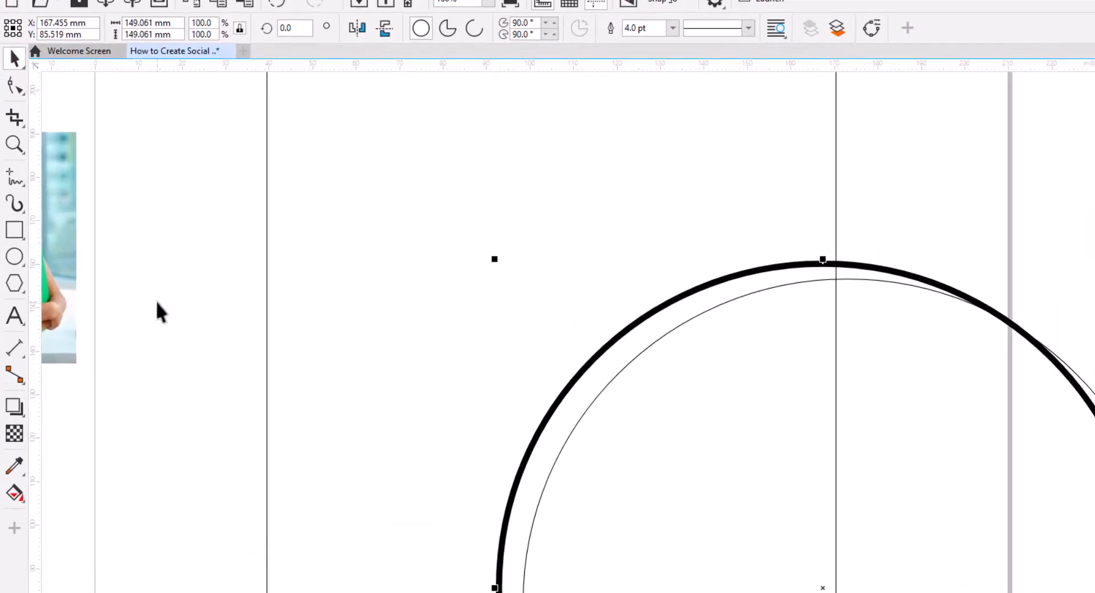
pyautogui.click(18, 152)
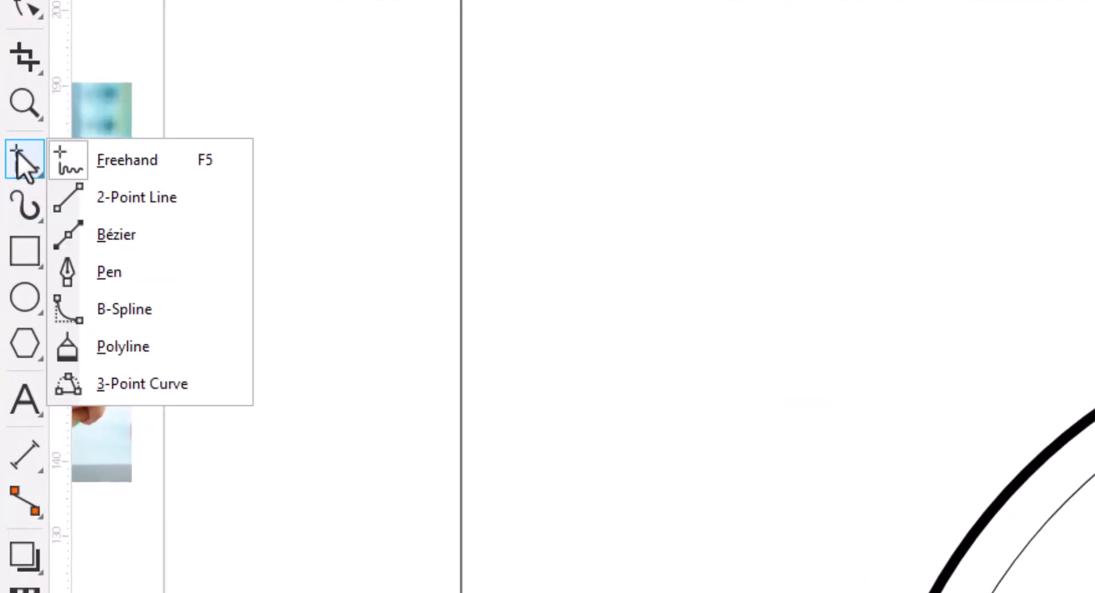
pyautogui.click(133, 205)
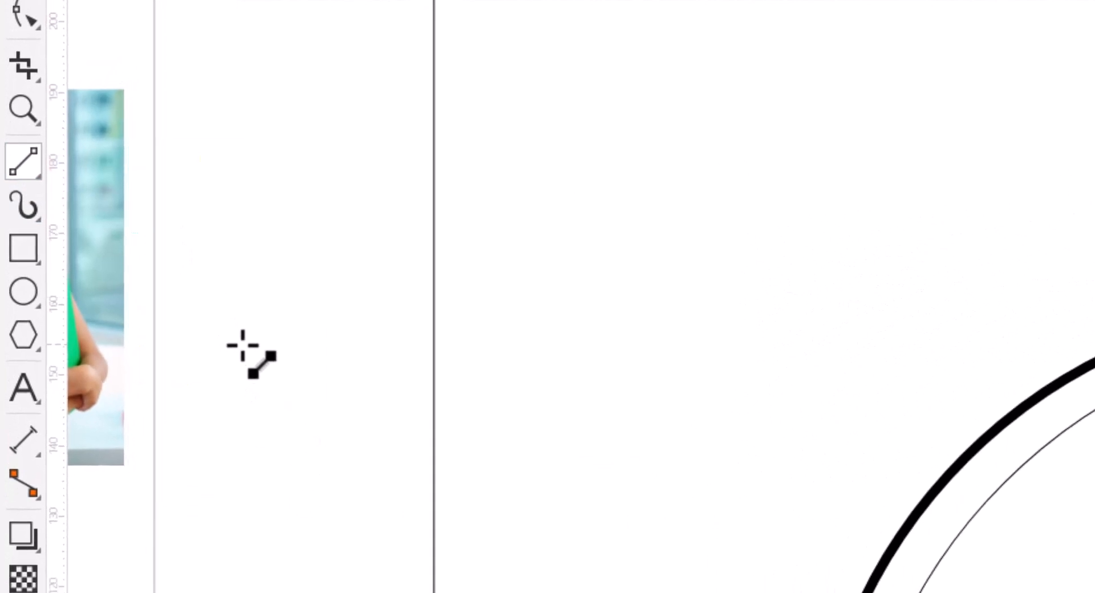
pyautogui.moveTo(243, 345); pyautogui.dragTo(1094, 345)
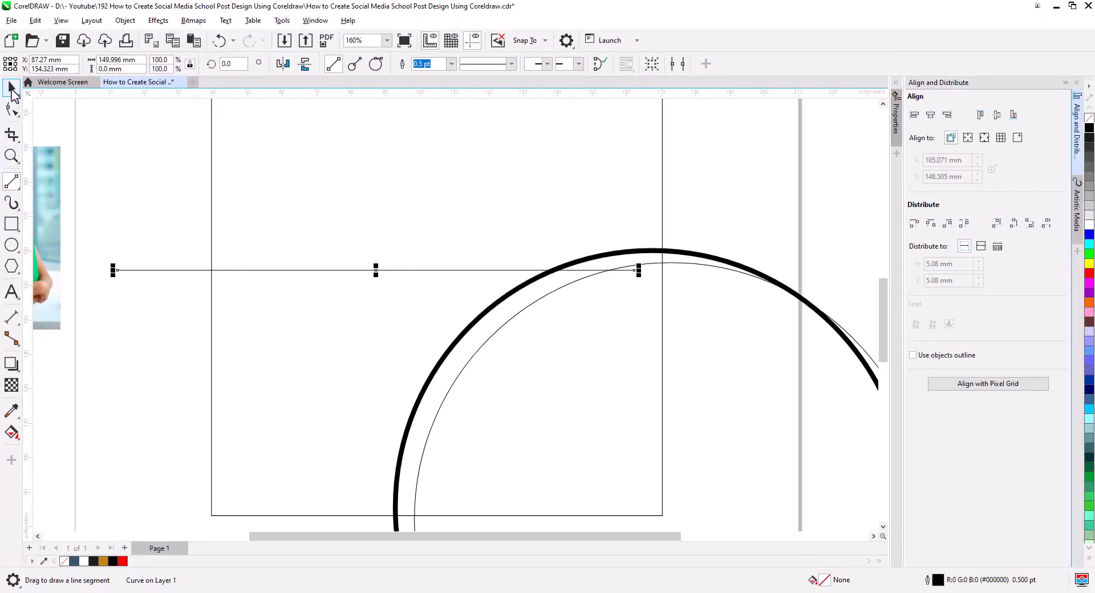
# - Set the horizontal line's outline width to 4 pt
pyautogui.click(11, 89)
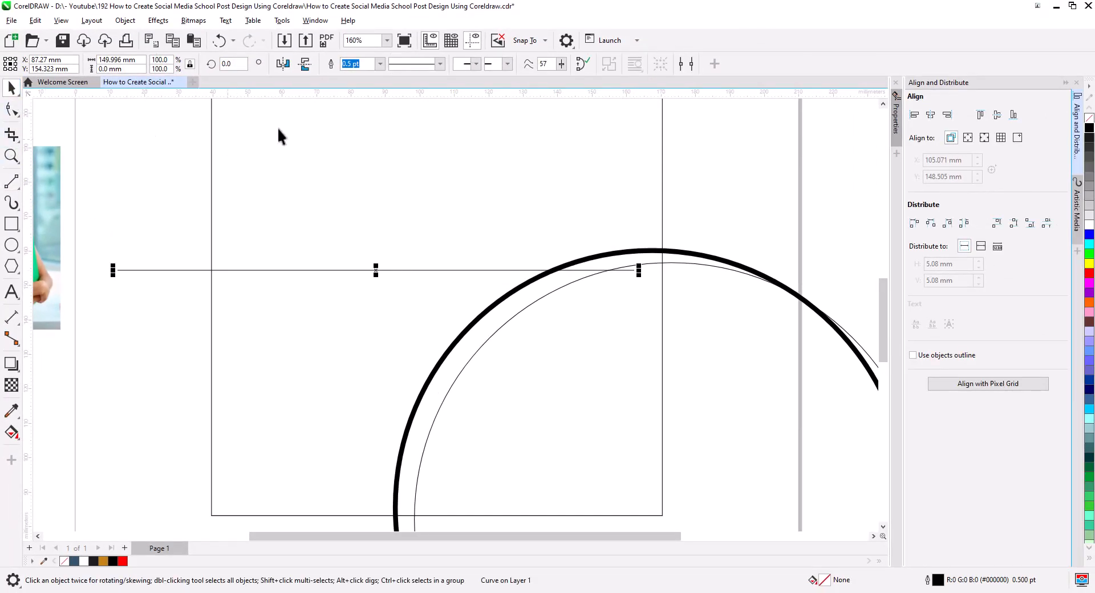
pyautogui.click(381, 64)
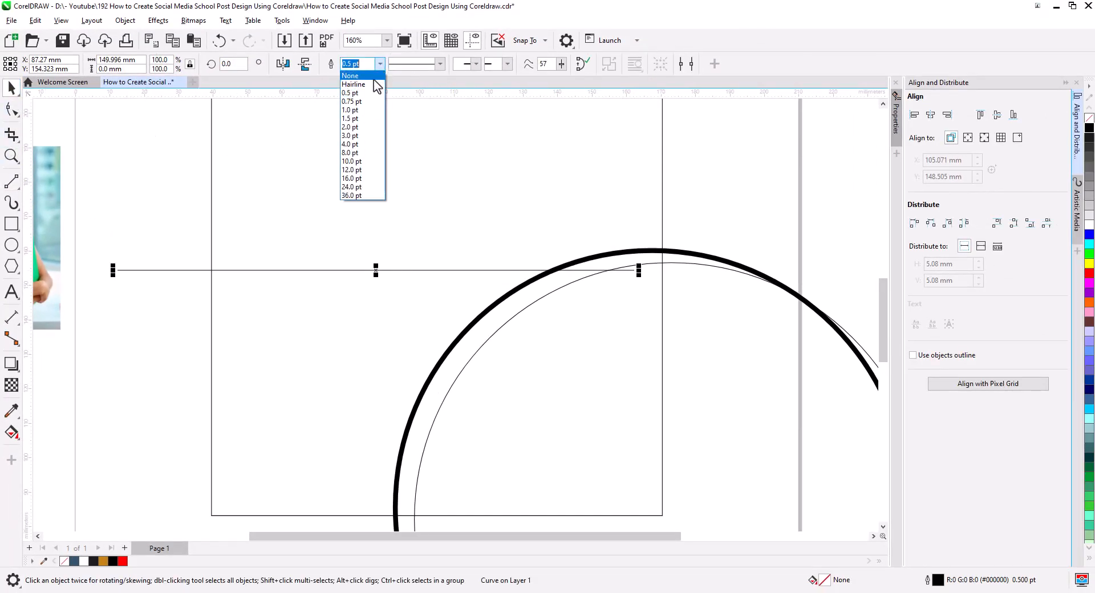
pyautogui.click(360, 150)
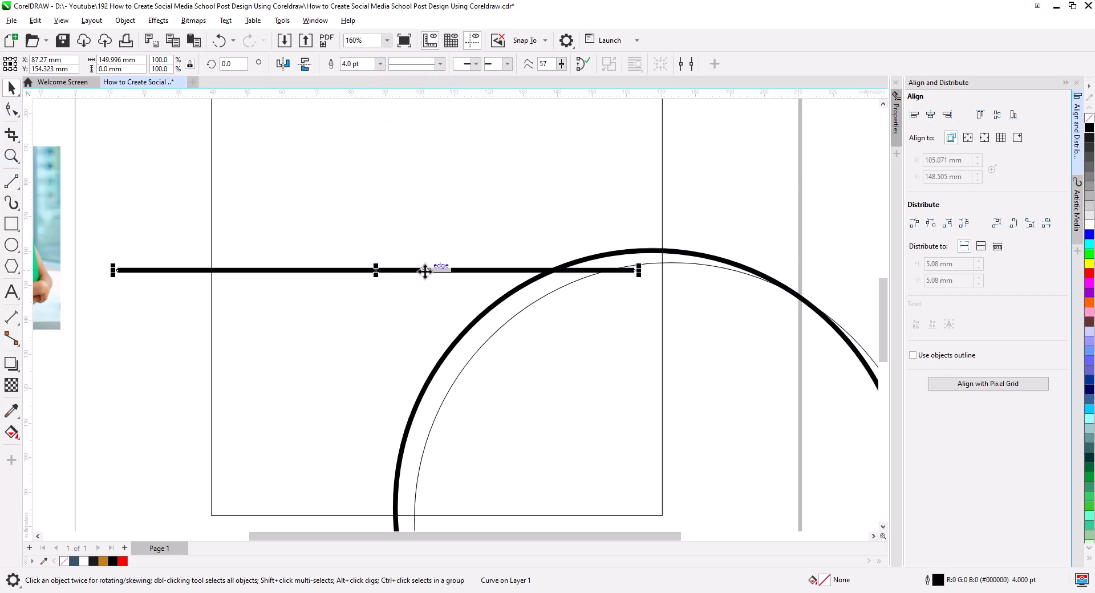
# - Move the horizontal line so its right end sits on the upper-left edge of the thick circle
pyautogui.moveTo(425, 270); pyautogui.dragTo(368, 215)
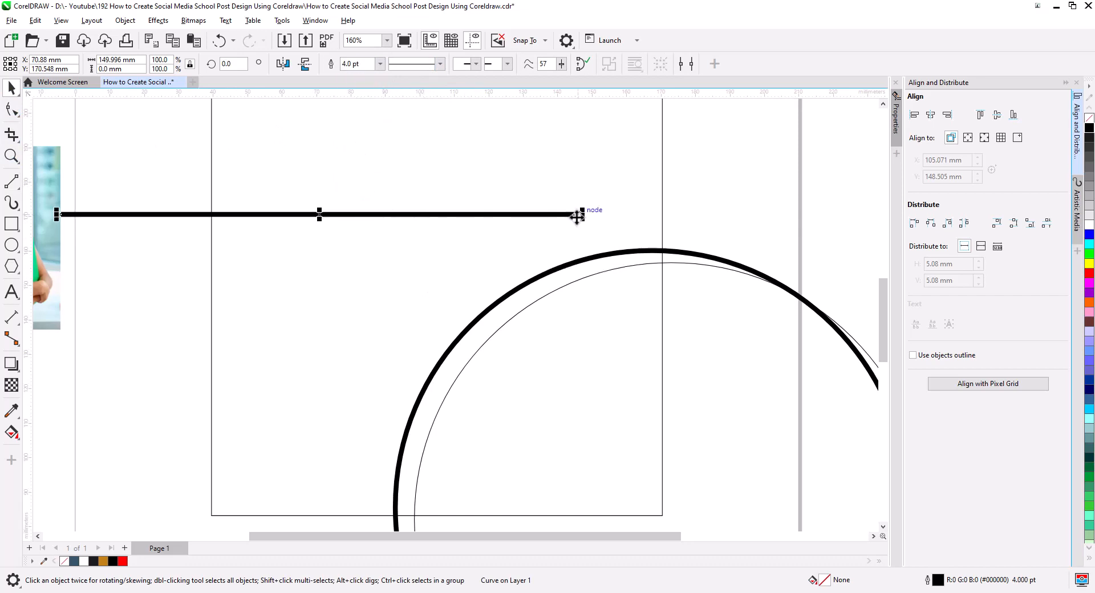
pyautogui.click(391, 216)
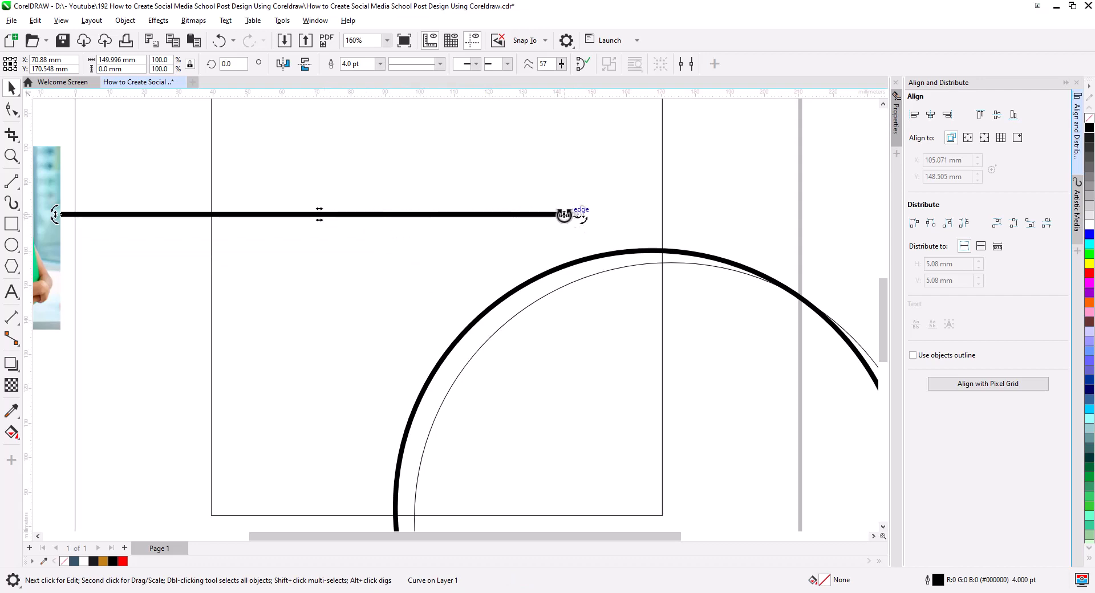
pyautogui.click(573, 216)
pyautogui.moveTo(580, 216); pyautogui.dragTo(478, 323)
pyautogui.scroll(-2, 465, 356)
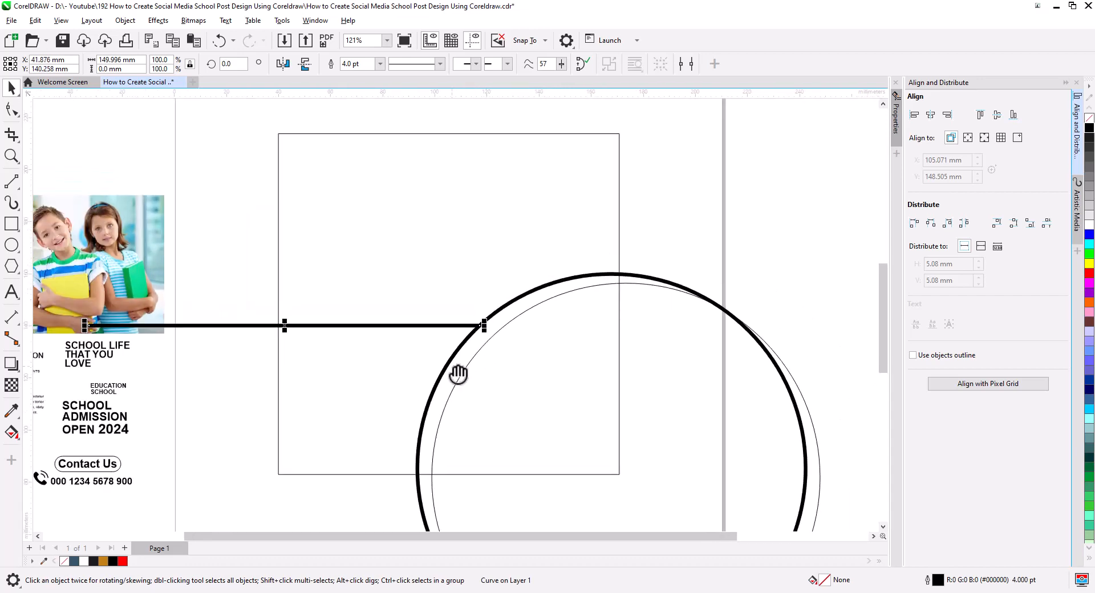
# - Rotate the line to about 338.3° so it slopes down to the circle, and place its lower end on the circle's left edge
pyautogui.click(370, 333)
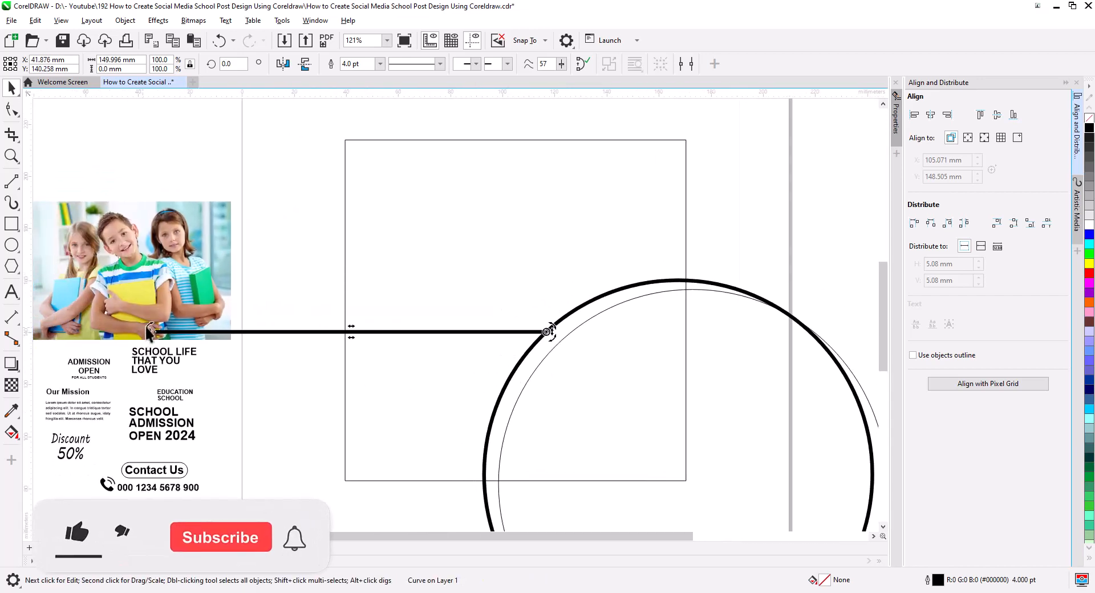
pyautogui.moveTo(149, 328); pyautogui.dragTo(248, 215)
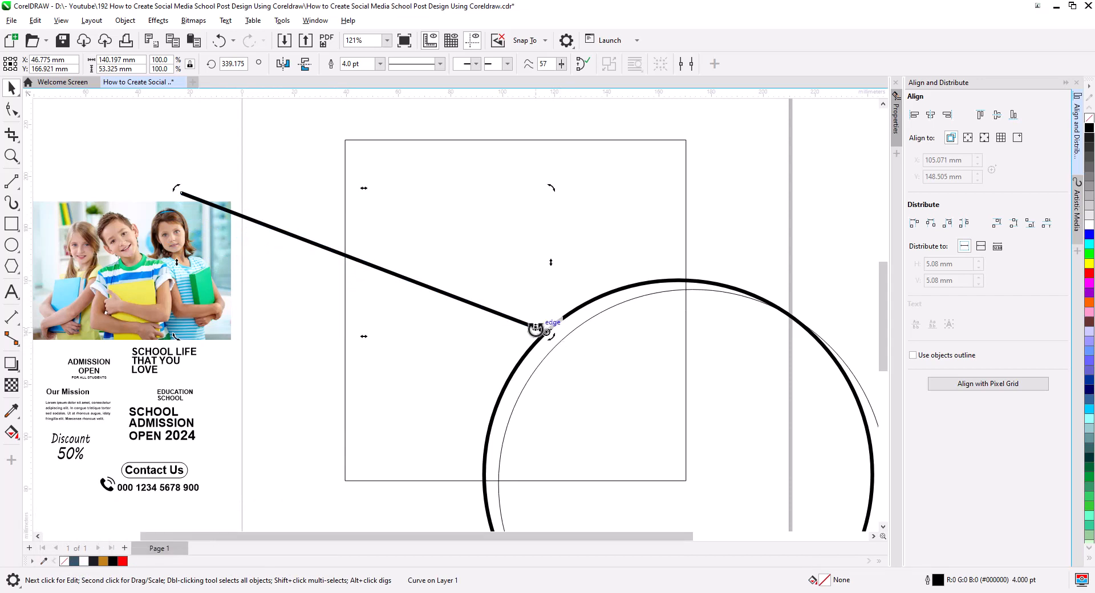
pyautogui.click(546, 332)
pyautogui.moveTo(546, 332); pyautogui.dragTo(530, 350)
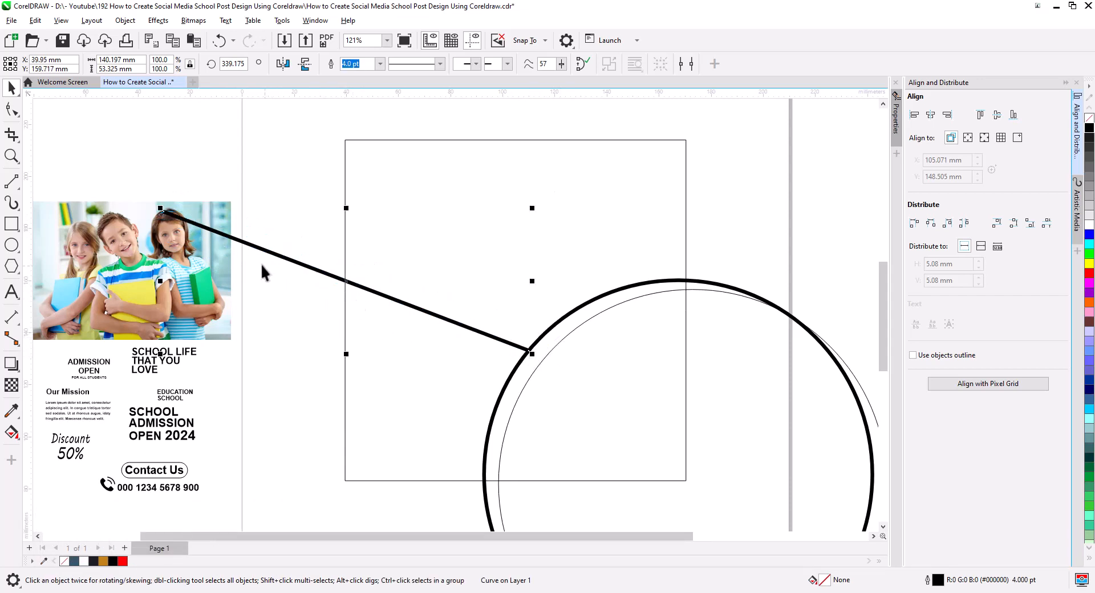
pyautogui.click(161, 210)
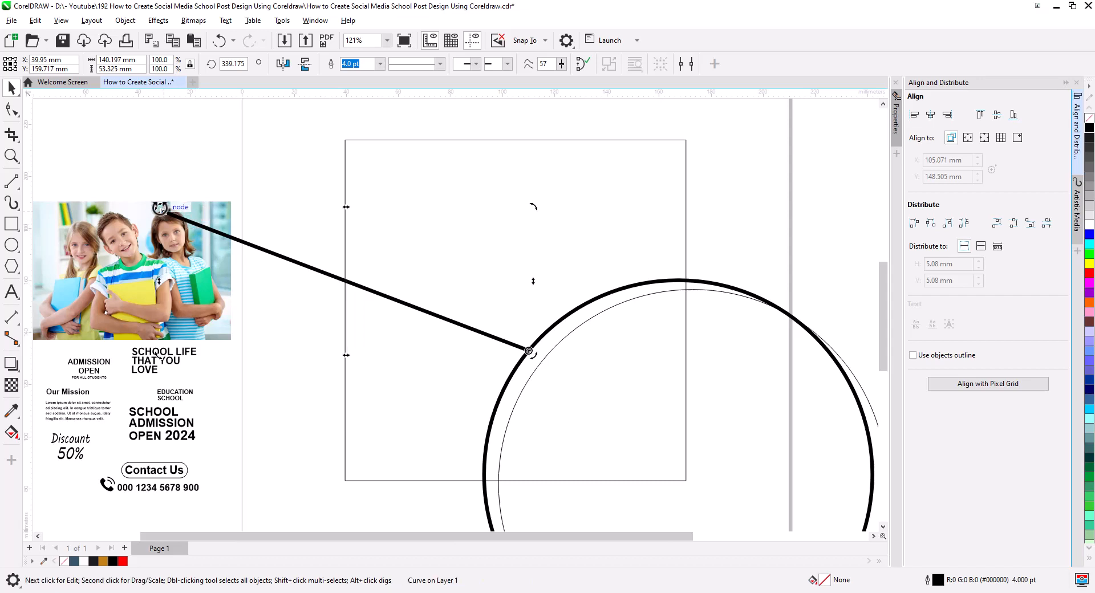
pyautogui.moveTo(161, 209)
pyautogui.mouseDown()
pyautogui.moveTo(155, 200)
pyautogui.moveTo(175, 190)
pyautogui.moveTo(165, 204)
pyautogui.mouseUp()
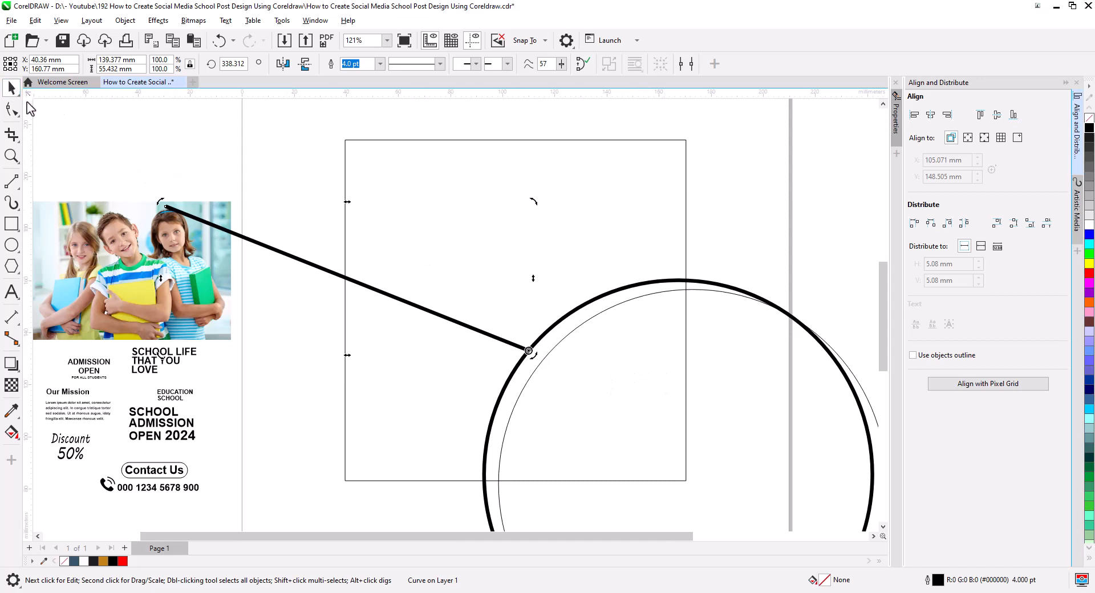
# - Select the thick circle and the slanted line together and convert their outlines to objects
pyautogui.click(677, 280)
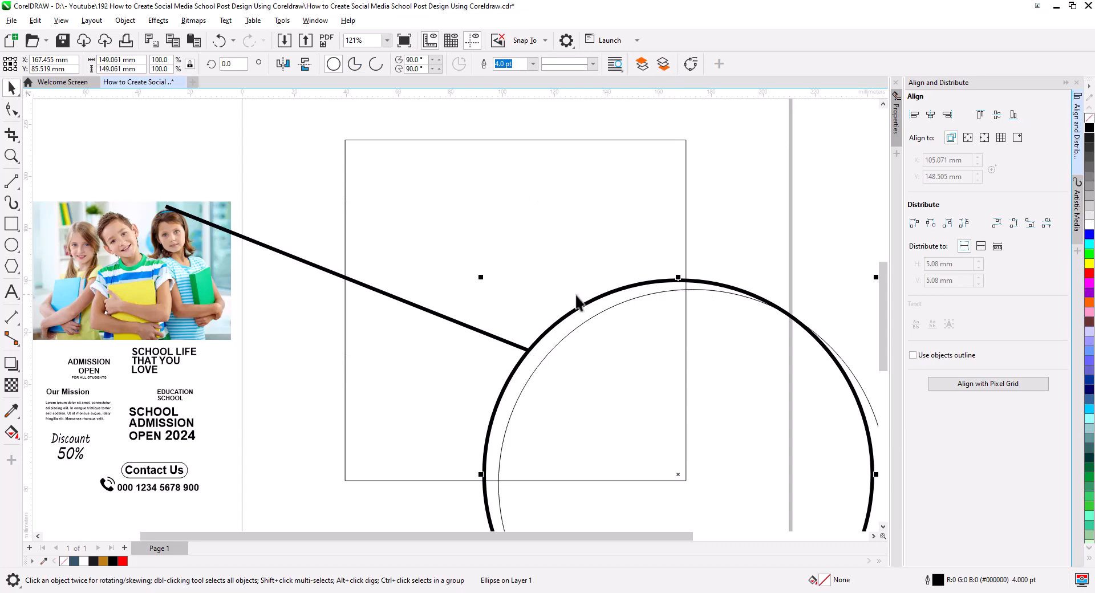
pyautogui.click(308, 262)
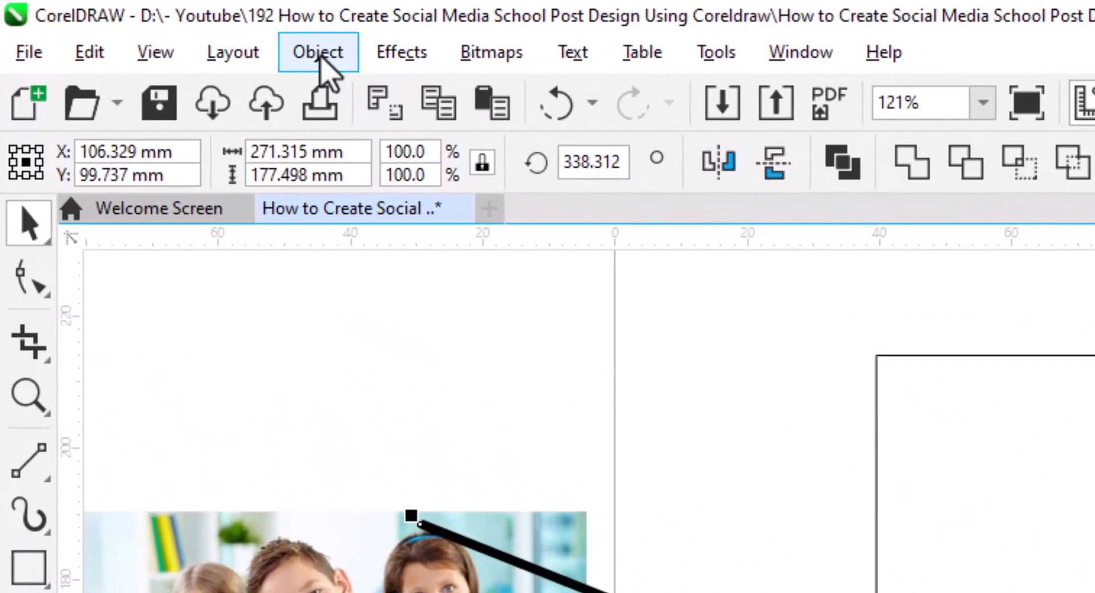
pyautogui.click(317, 52)
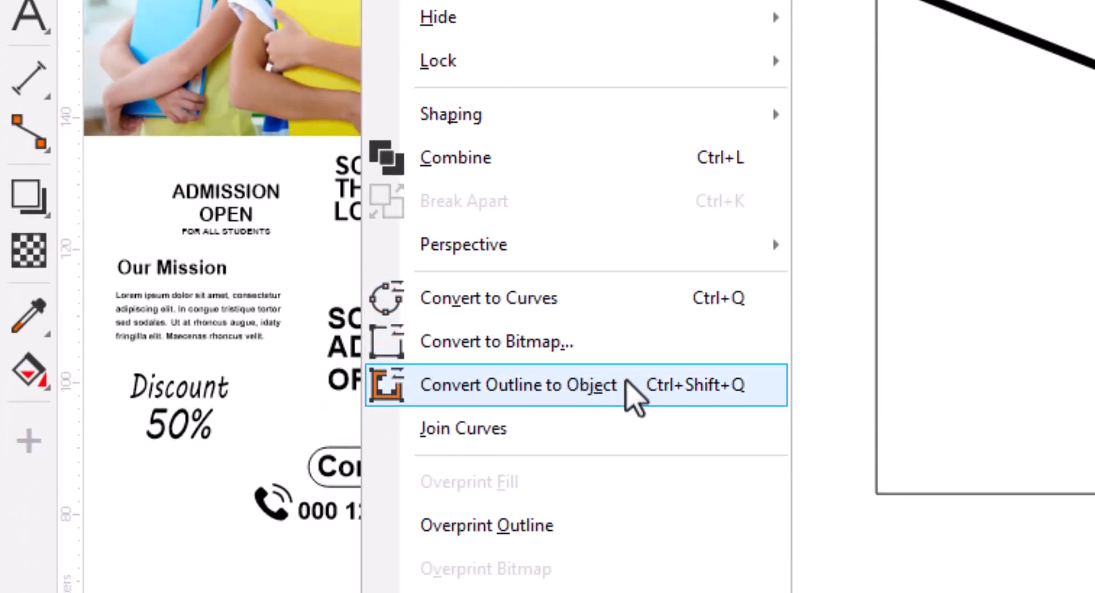
pyautogui.click(669, 388)
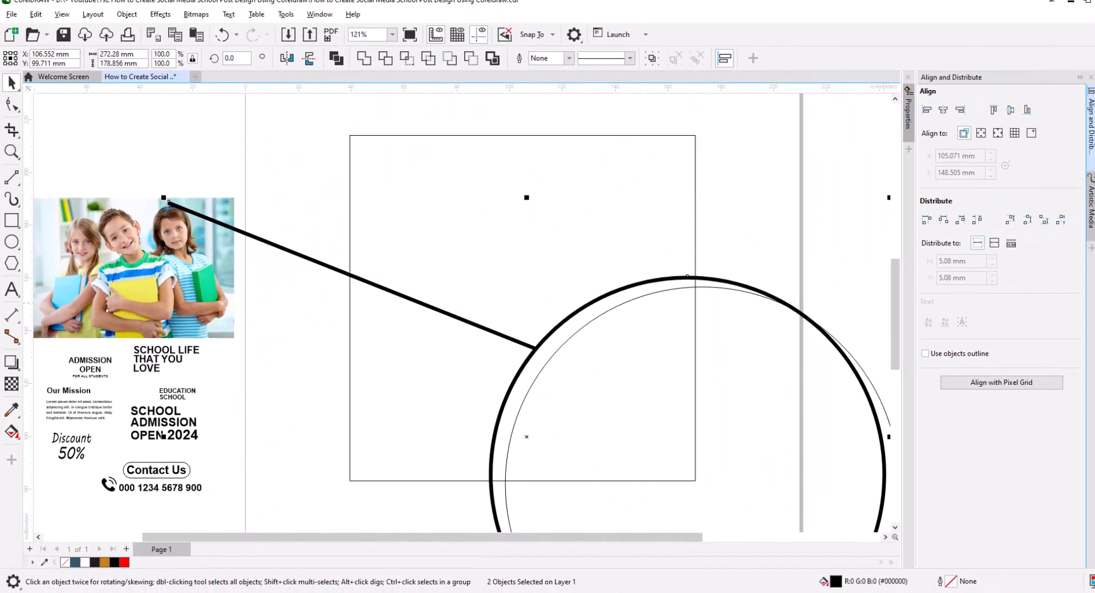
# - Give the converted ring and slanted bar a black outline and no fill
pyautogui.rightClick(1090, 128)
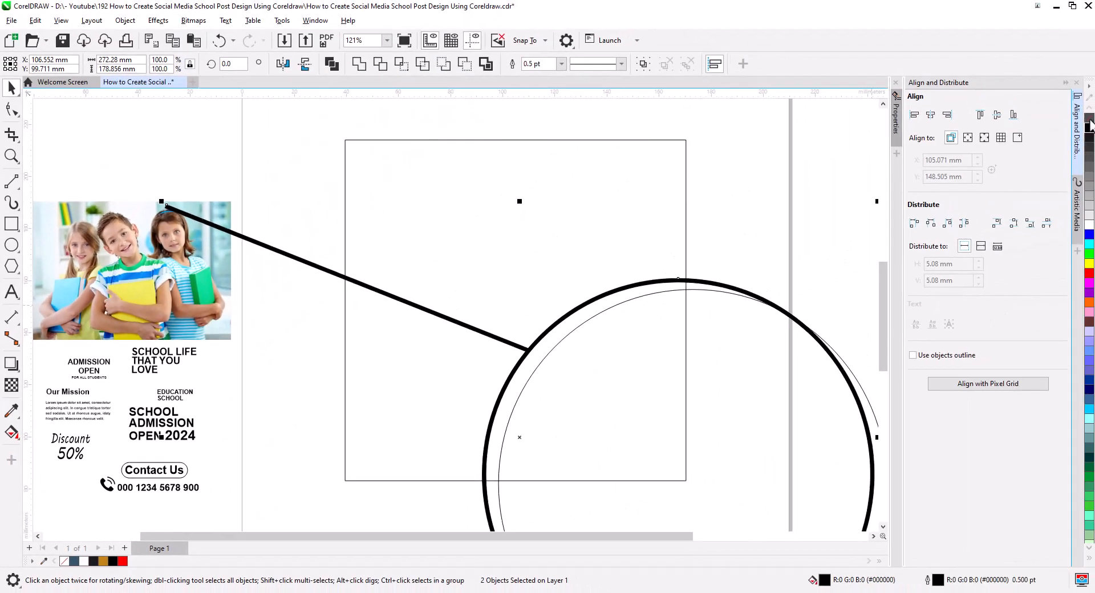
pyautogui.click(1090, 122)
pyautogui.click(813, 176)
# - Draw a two-point line continuing the slanted bar's lower edge across the ring, spanning about 37 mm by 15 mm
pyautogui.scroll(4, 529, 348)
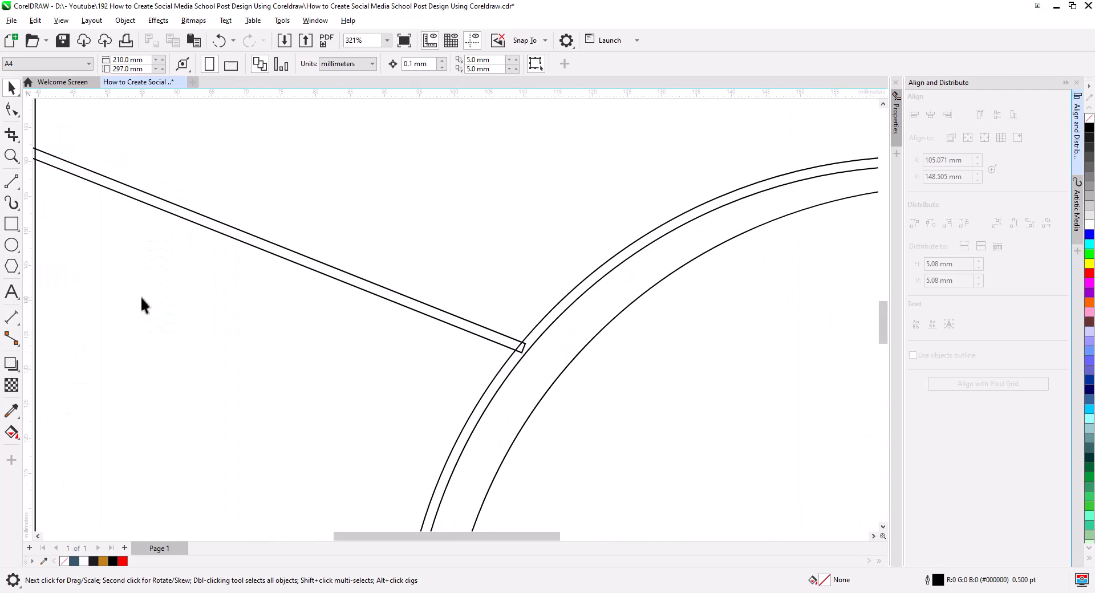
pyautogui.click(12, 182)
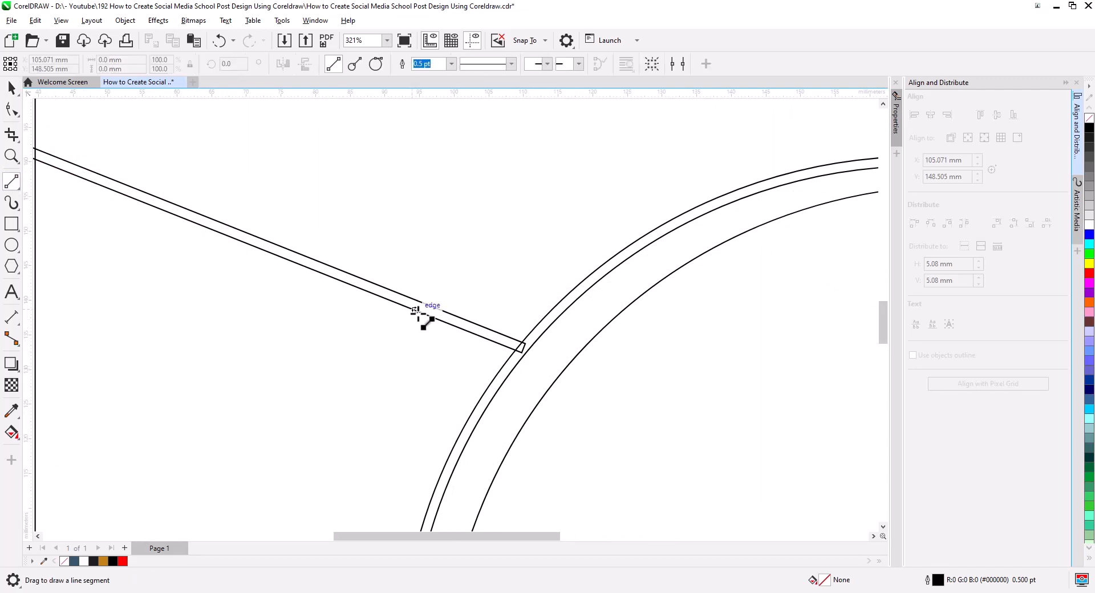
pyautogui.moveTo(420, 312); pyautogui.dragTo(669, 482)
pyautogui.press('space')
pyautogui.scroll(-2, 525, 399)
pyautogui.moveTo(566, 389); pyautogui.dragTo(564, 388)
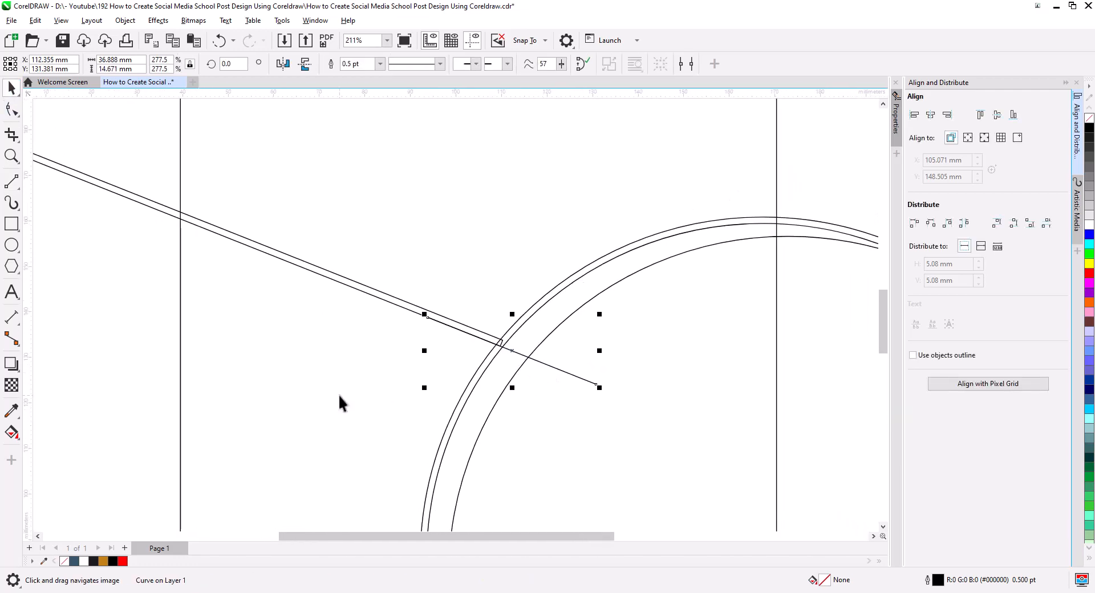
# - Smart Fill the ring's upper arc, the small overlap at the junction and the slanted bar inside the square with blue
pyautogui.click(13, 437)
pyautogui.click(105, 447)
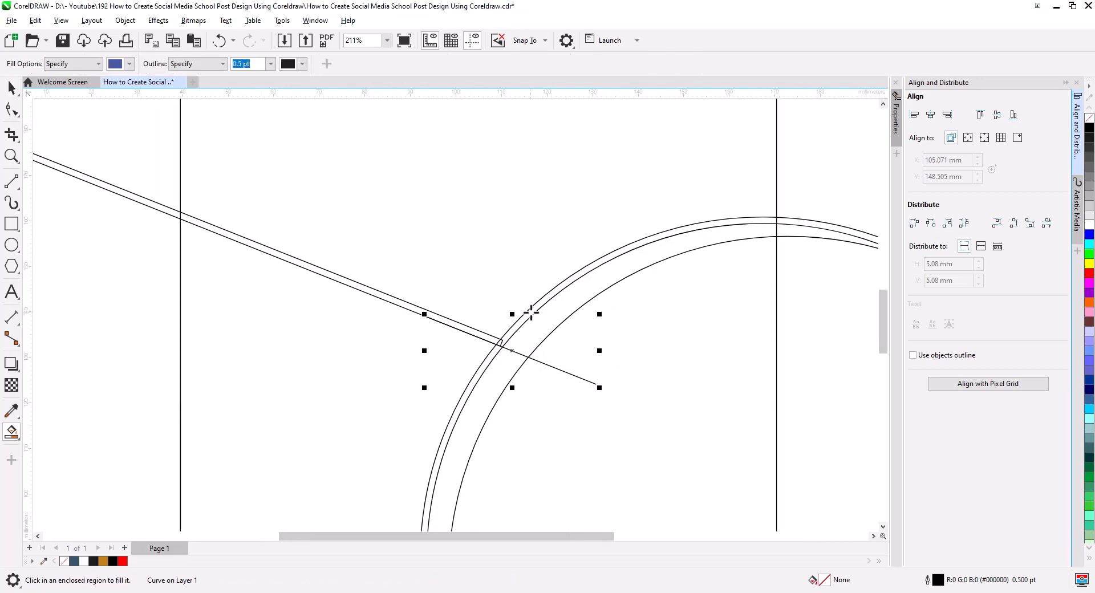
pyautogui.click(531, 313)
pyautogui.scroll(5, 491, 343)
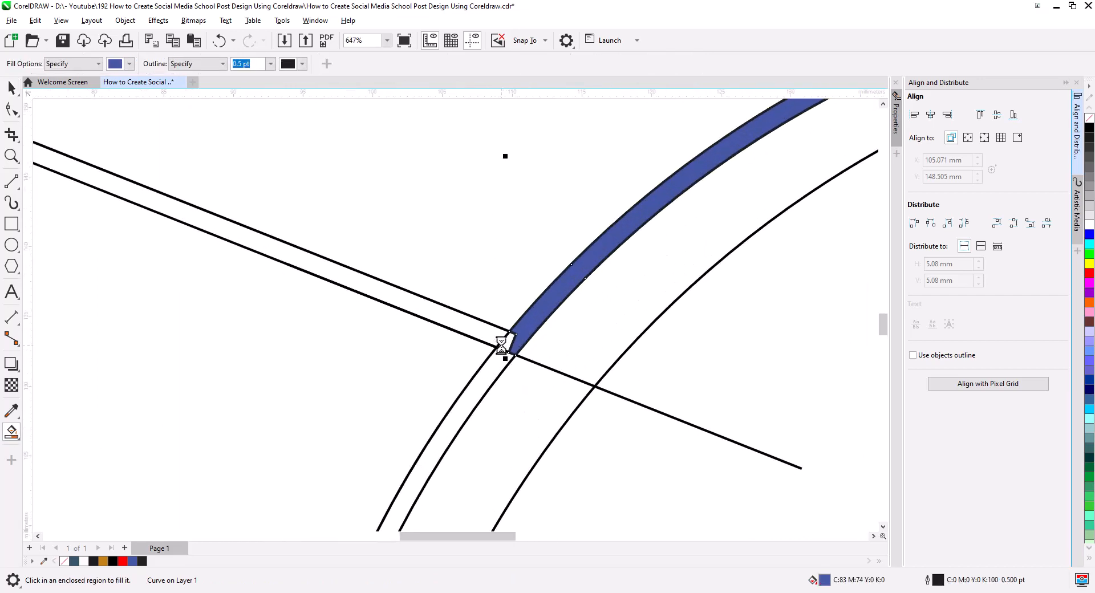
pyautogui.click(505, 342)
pyautogui.click(472, 328)
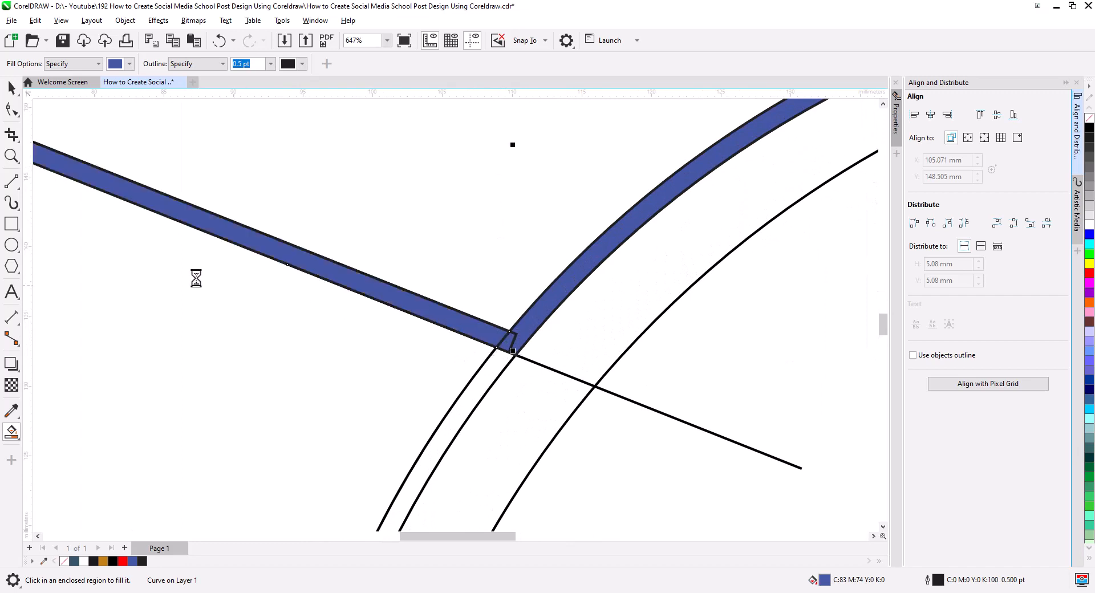
# - Weld the blue slanted strip, the small junction piece and the blue arc into one continuous shape
pyautogui.scroll(-6, 343, 301)
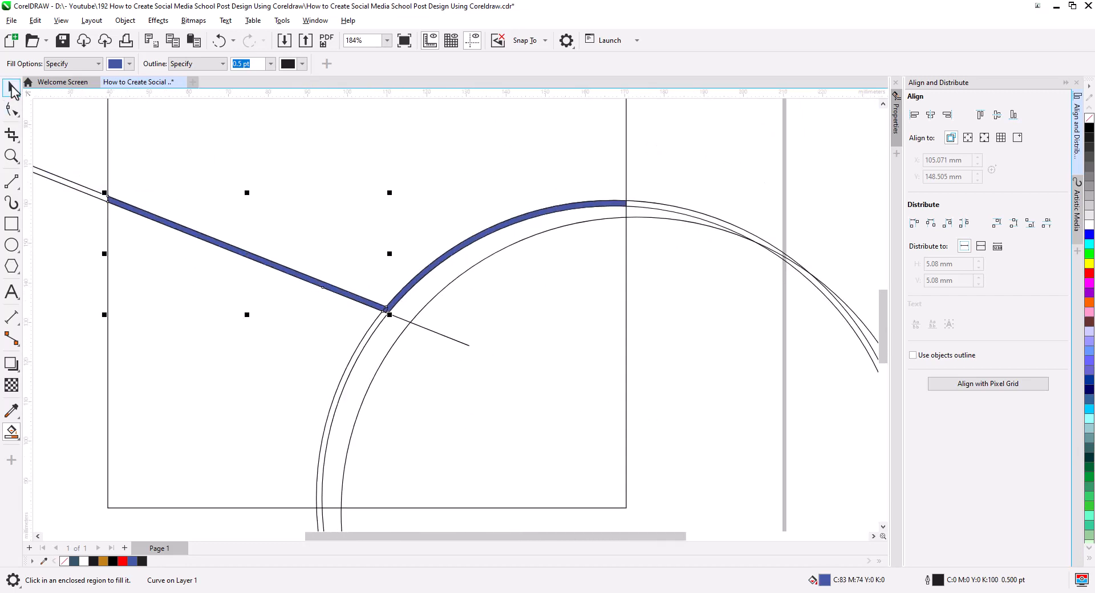
pyautogui.click(12, 87)
pyautogui.click(351, 325)
pyautogui.scroll(1, 405, 340)
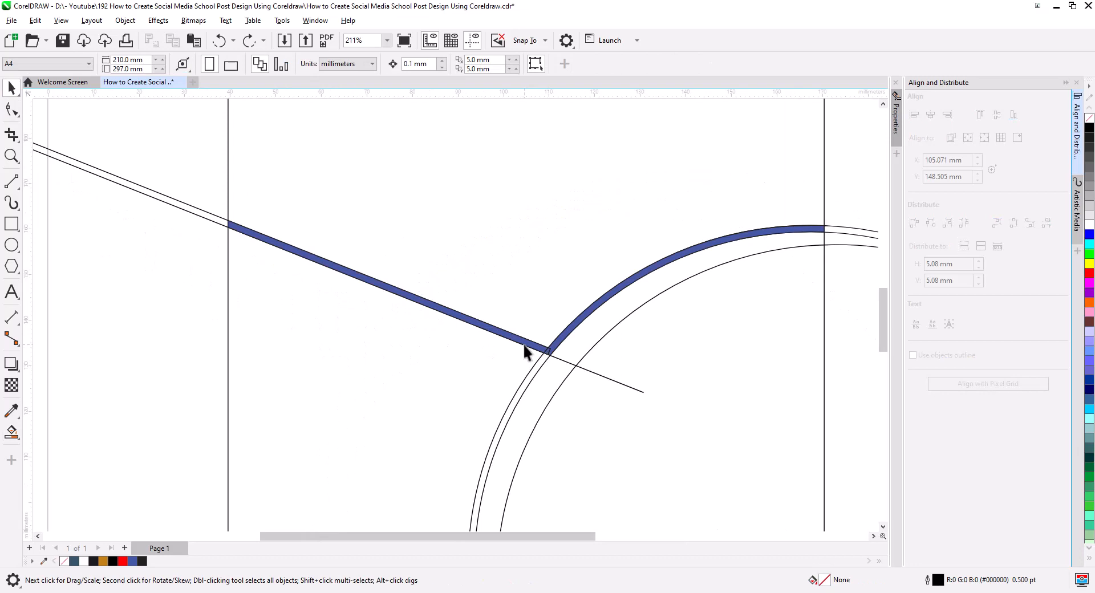
pyautogui.scroll(5, 535, 365)
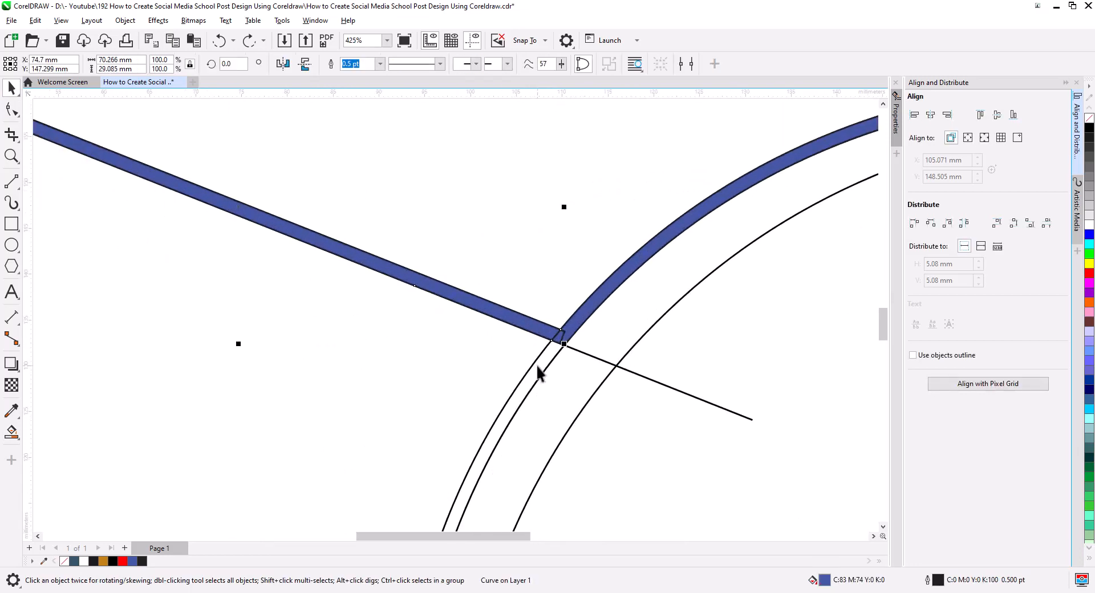
pyautogui.scroll(6, 561, 346)
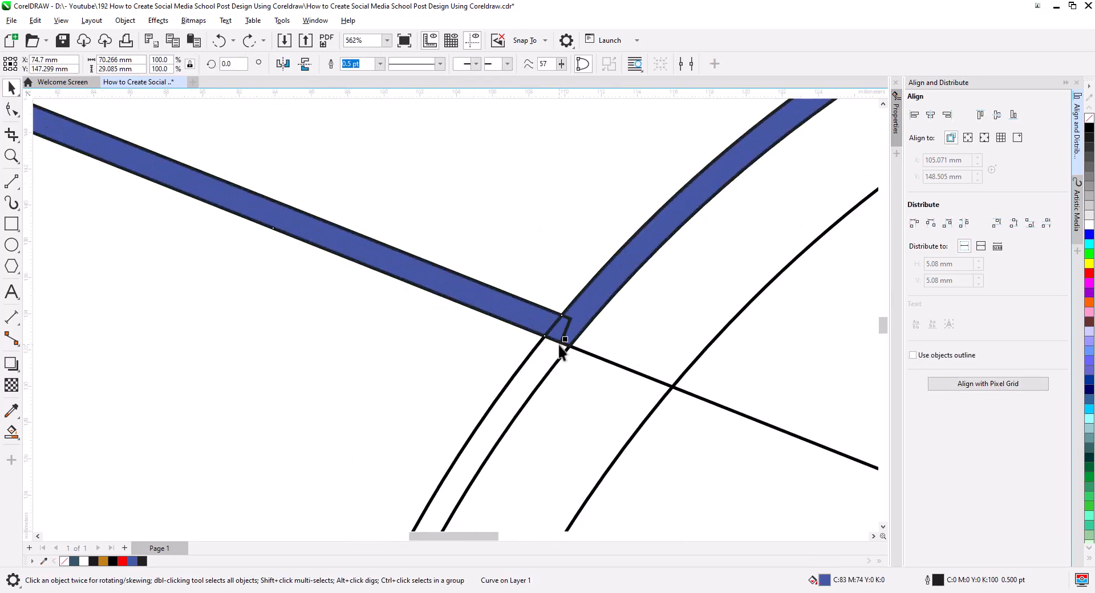
pyautogui.keyDown('shift'); pyautogui.click(558, 328); pyautogui.keyUp('shift')
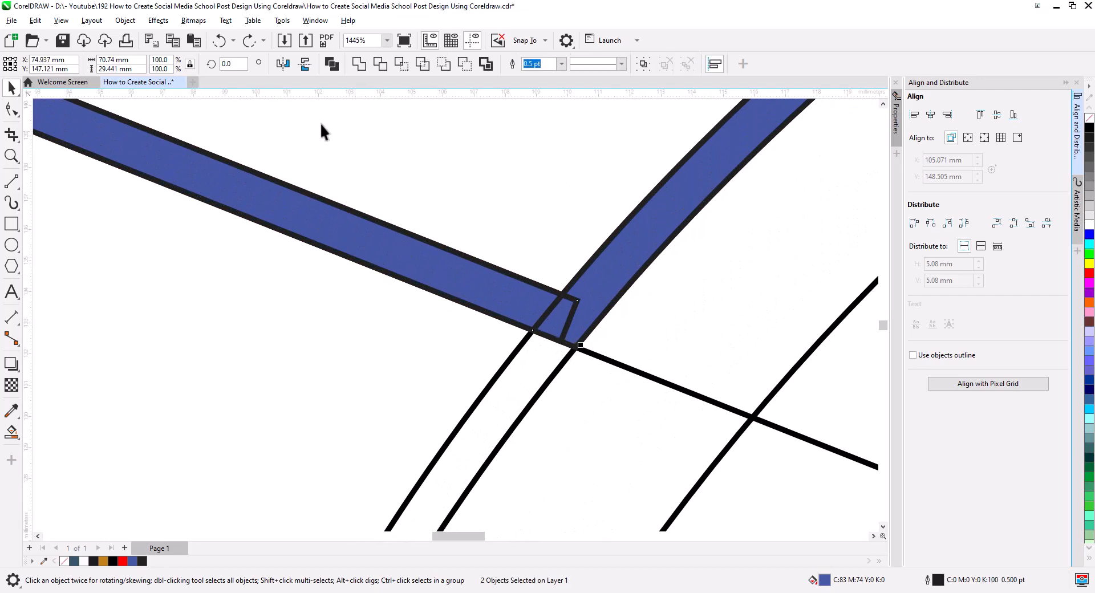
pyautogui.click(359, 64)
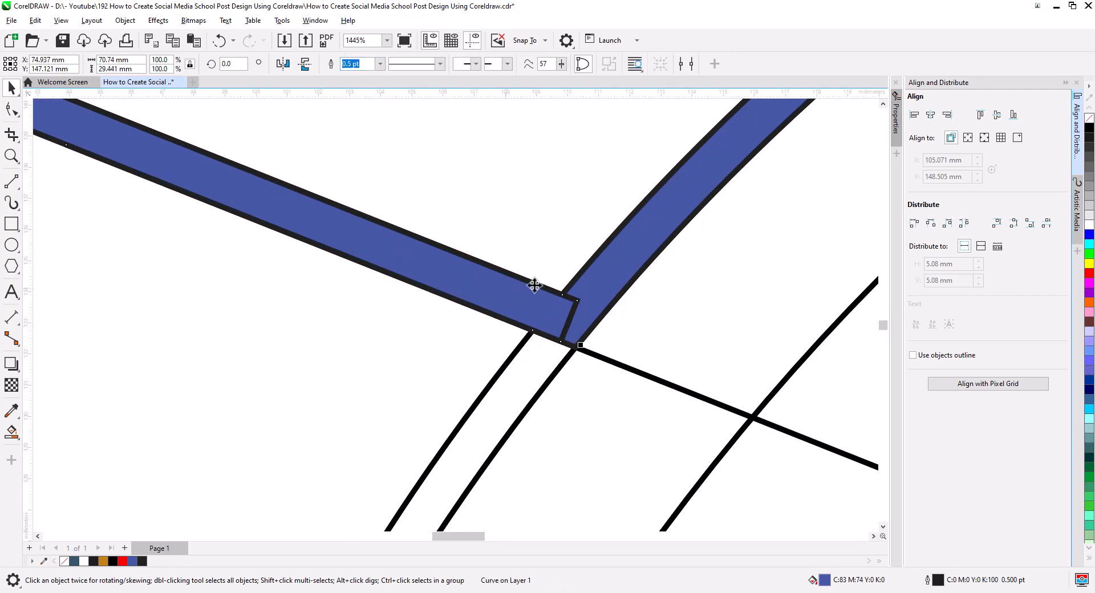
pyautogui.hotkey('ctrl', 'z')
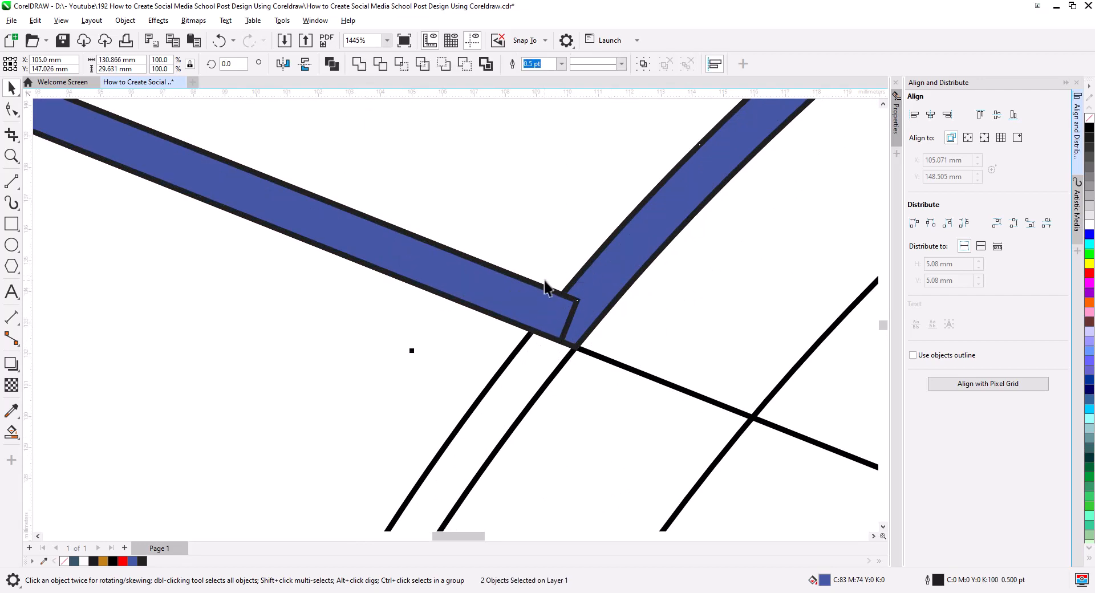
pyautogui.click(360, 64)
pyautogui.scroll(-5, 434, 188)
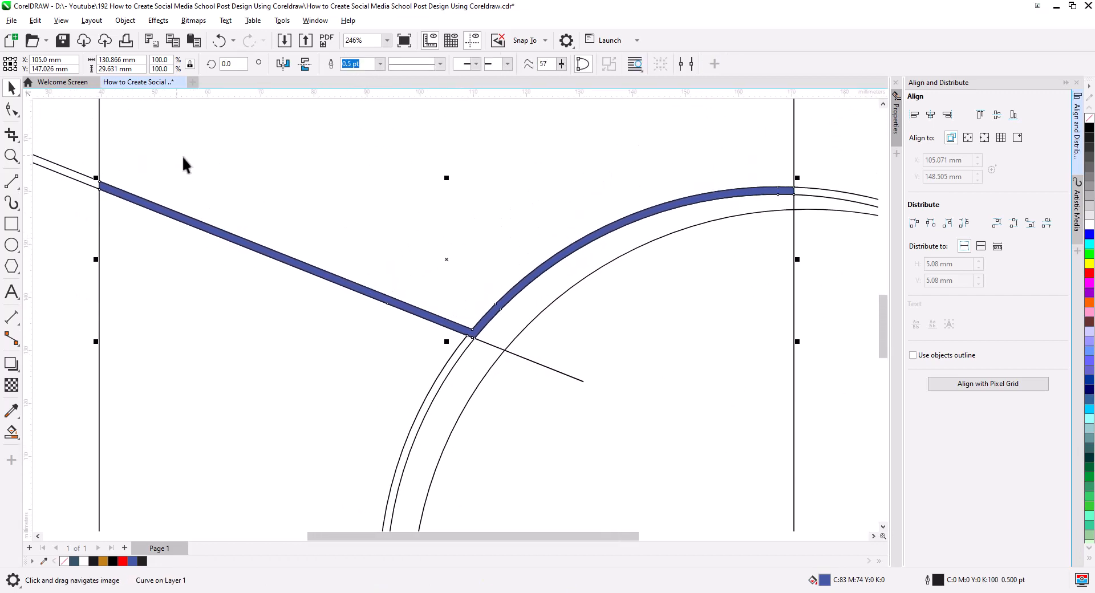
pyautogui.scroll(-2, 203, 167)
pyautogui.moveTo(284, 231); pyautogui.dragTo(347, 252)
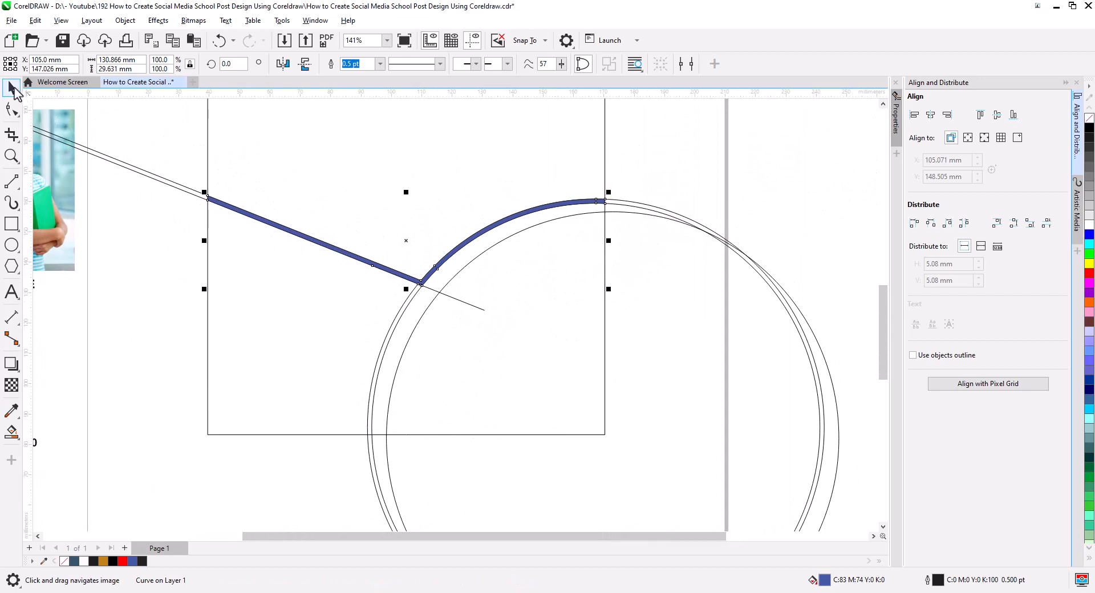
# - Delete the leftover ring and the short two-point line crossing the circle, keeping the blue strip
pyautogui.click(170, 196)
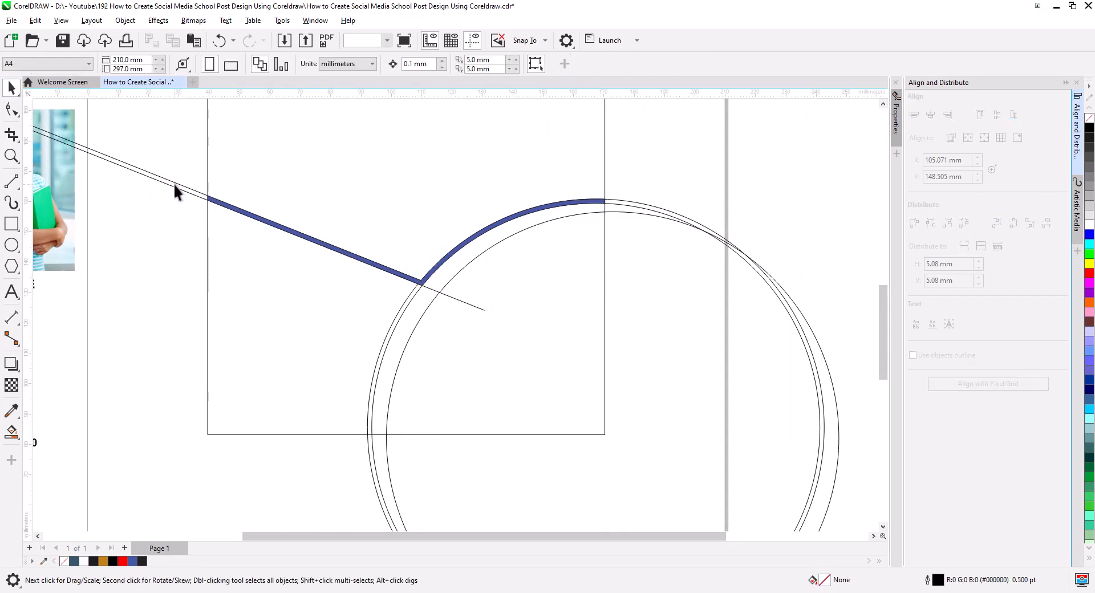
pyautogui.click(392, 330)
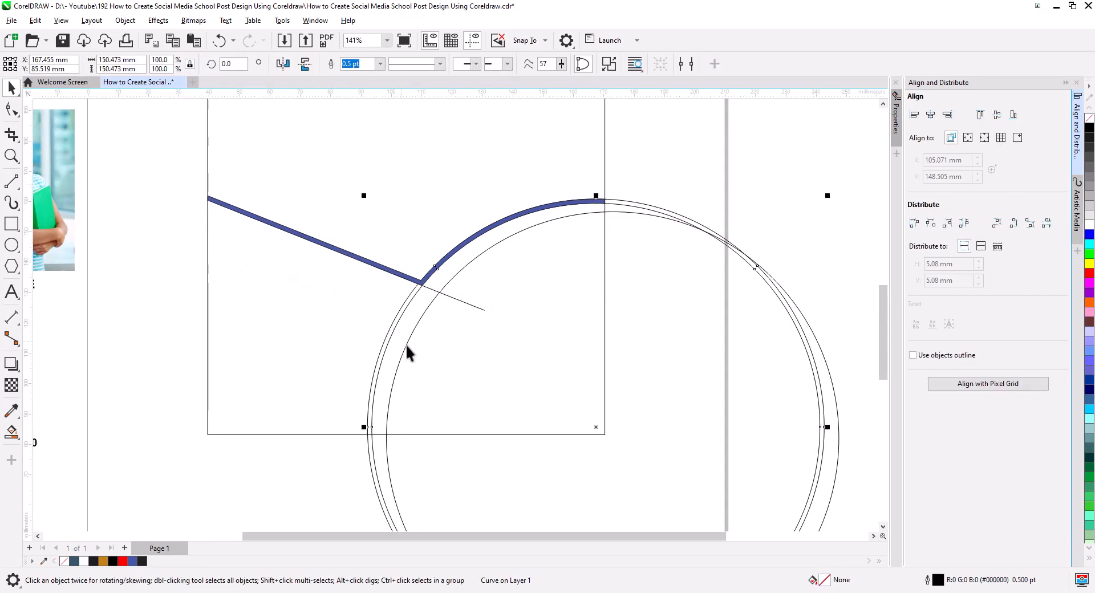
pyautogui.press('Delete')
pyautogui.click(481, 307)
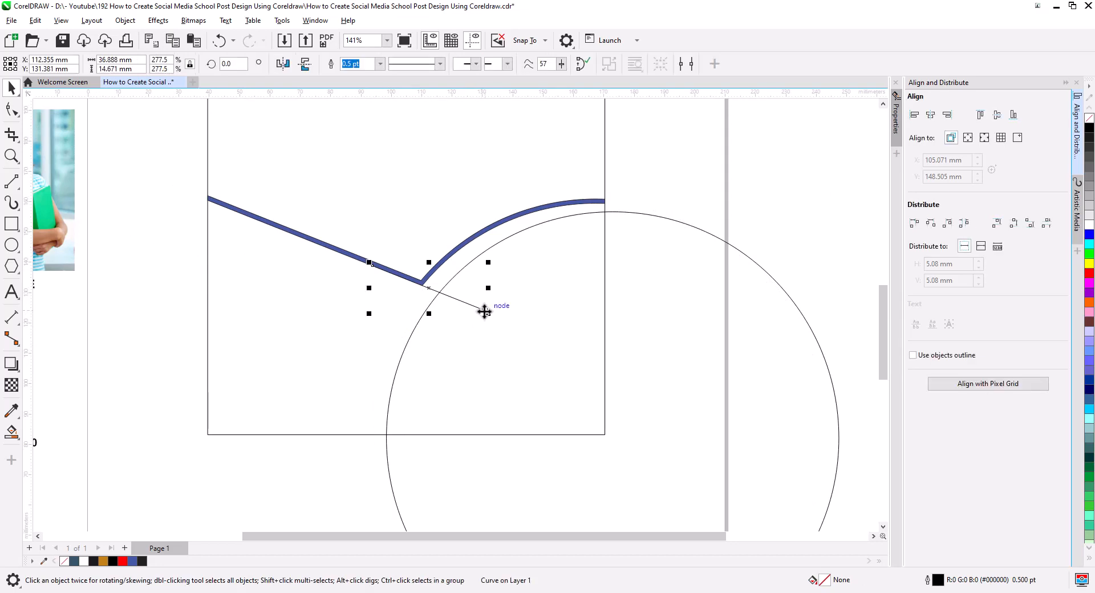
pyautogui.press('Delete')
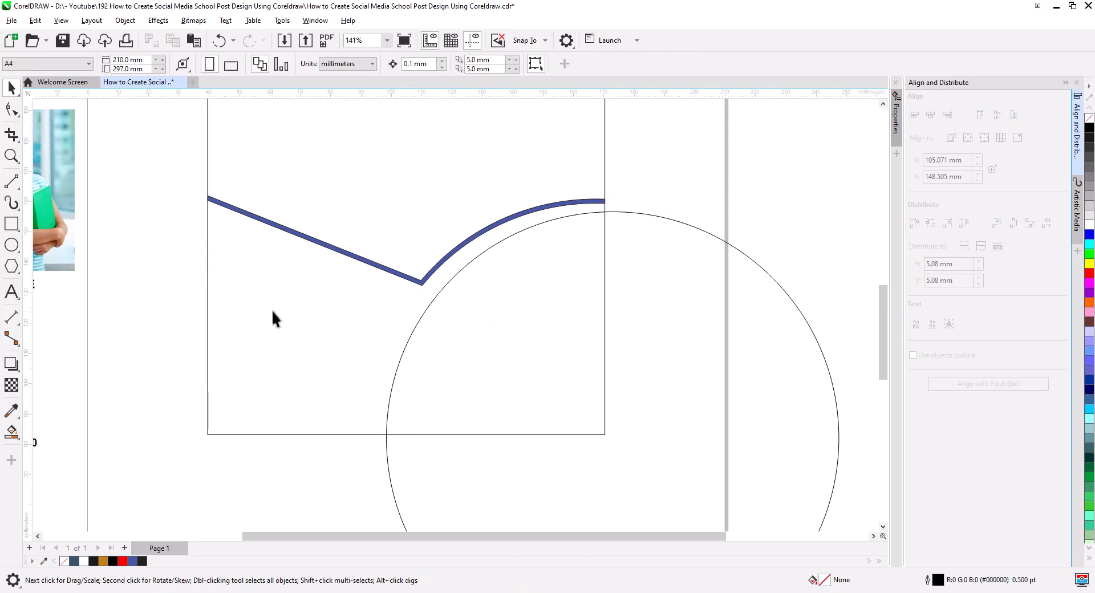
# - Smart Fill the circle's portion inside the square and the area below the blue strip with blue
pyautogui.click(11, 432)
pyautogui.click(496, 336)
pyautogui.click(295, 352)
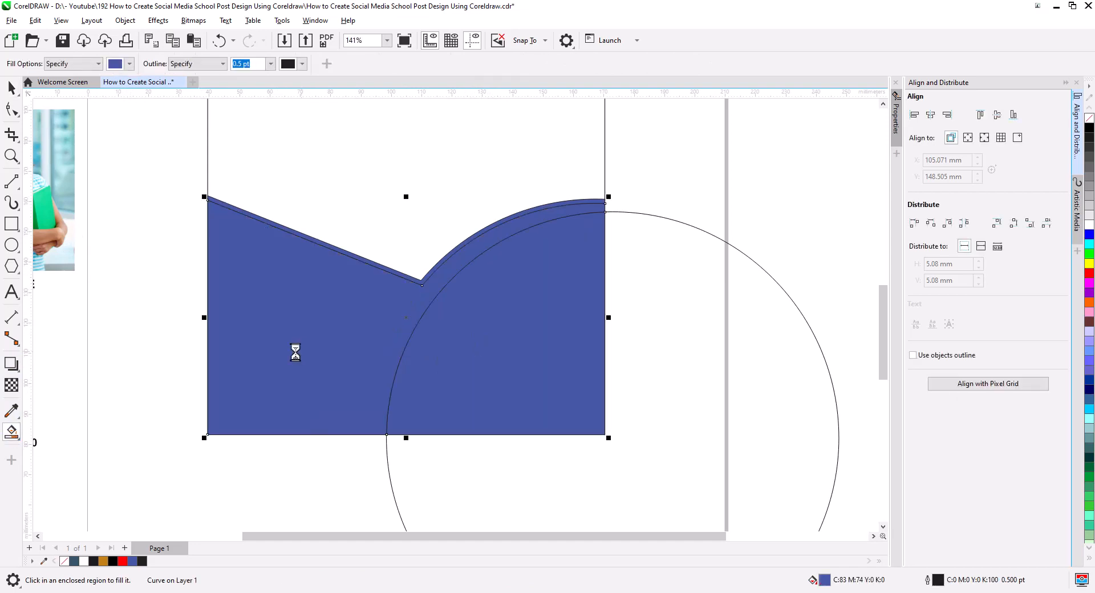
# - Fill the shape below the blue strip with slate blue (#35556A) and delete the blue quarter-circle piece
pyautogui.click(12, 87)
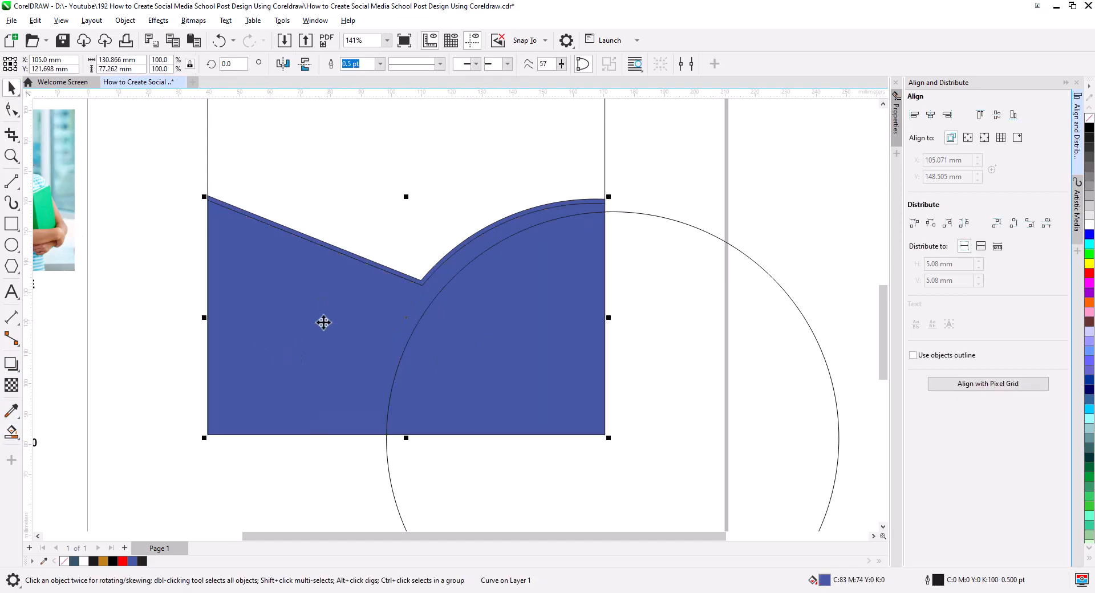
pyautogui.click(478, 372)
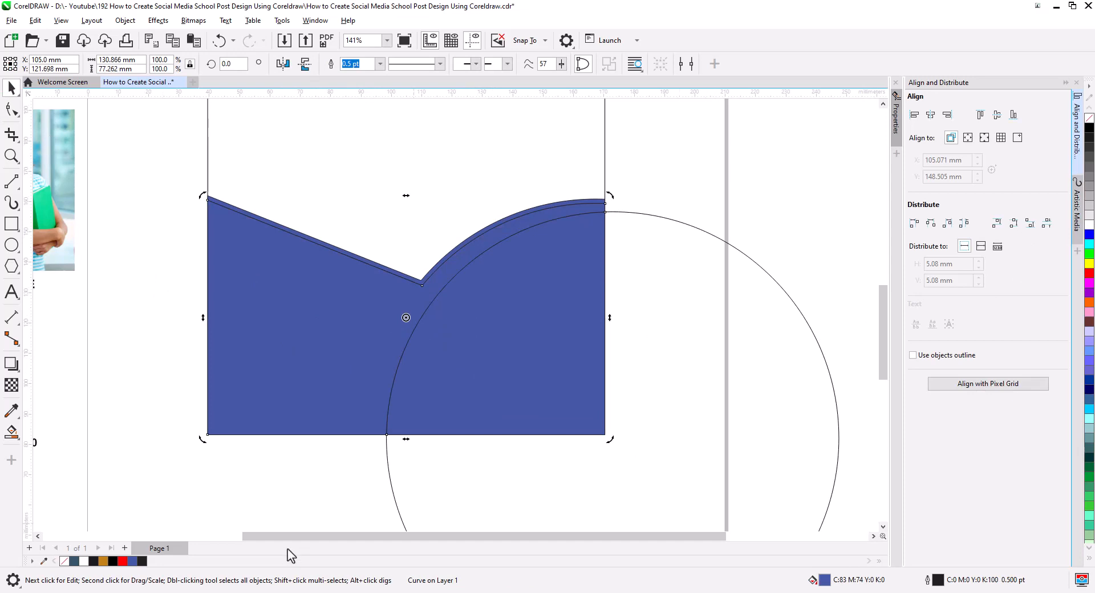
pyautogui.click(74, 561)
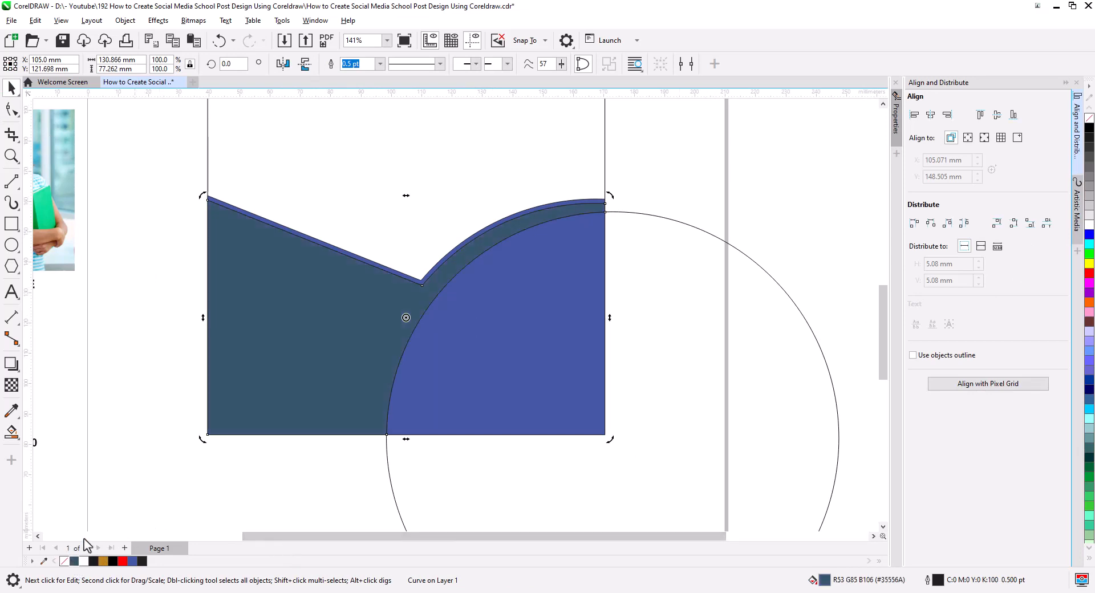
pyautogui.click(115, 439)
pyautogui.click(520, 416)
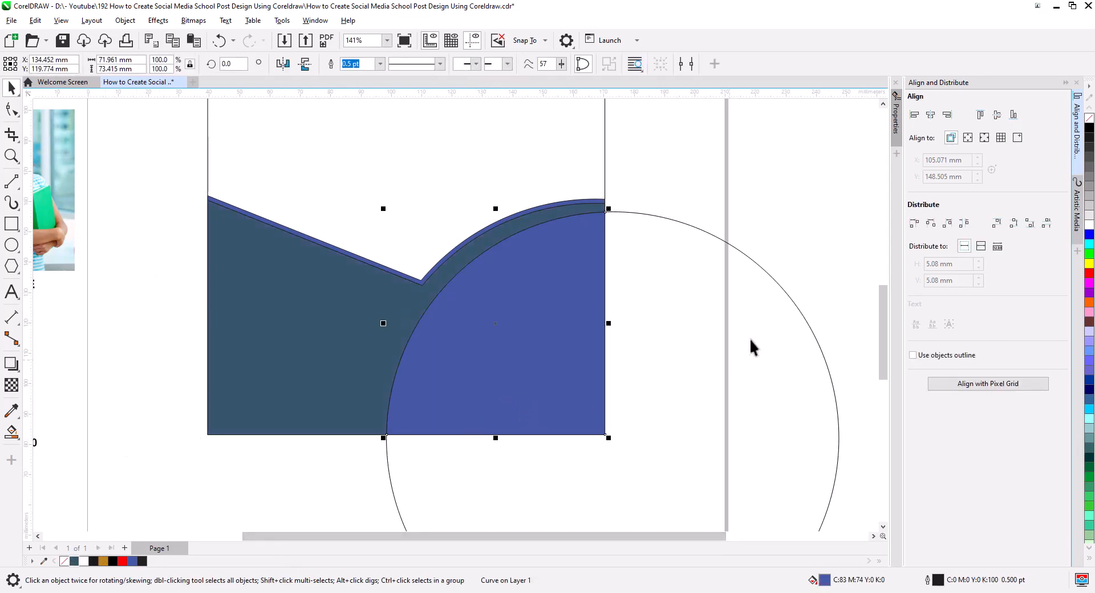
pyautogui.press('Delete')
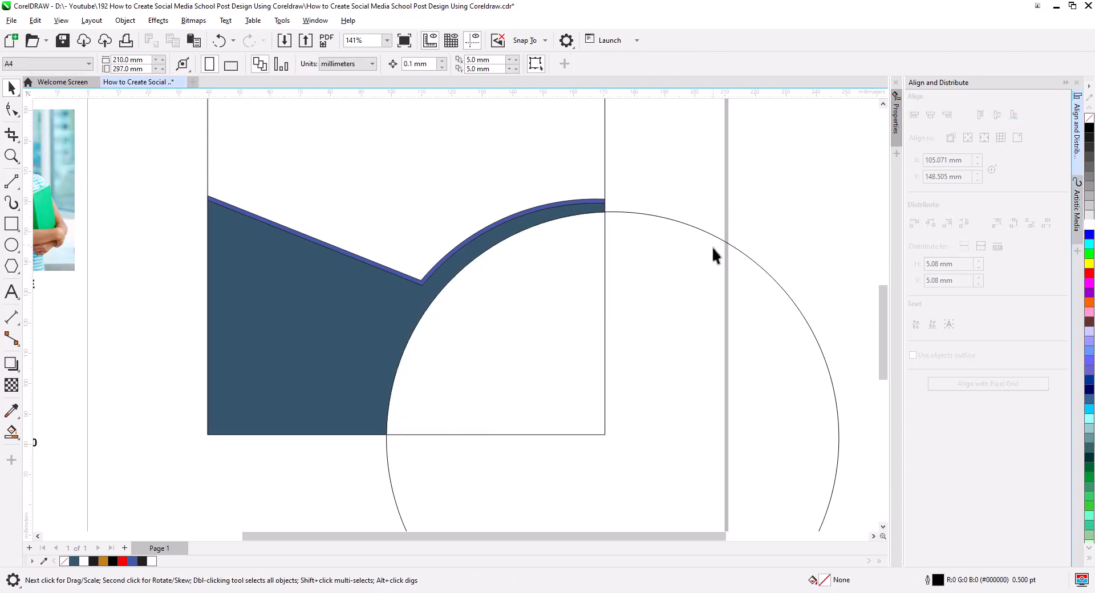
# - Fill the slanted-and-curved strip with gold (#C18117) and delete the remaining large circle outline
pyautogui.click(518, 217)
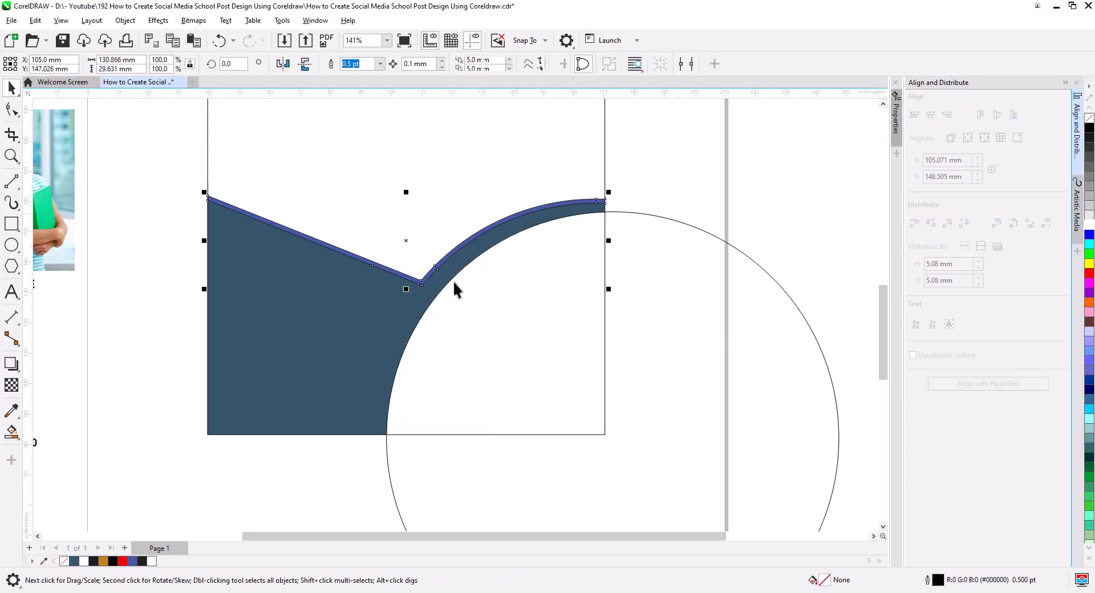
pyautogui.click(104, 561)
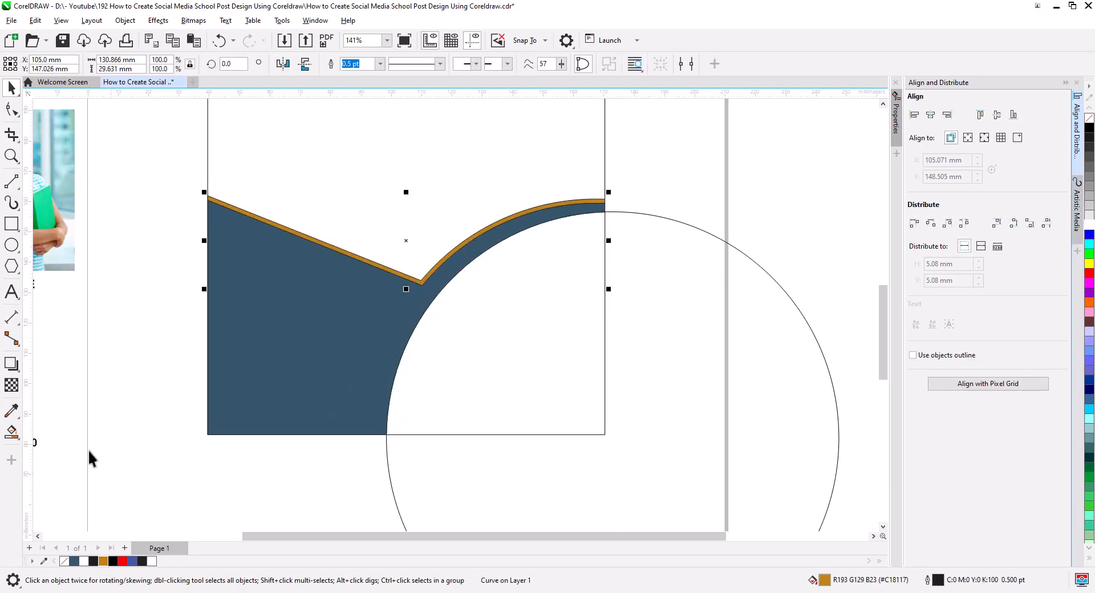
pyautogui.click(107, 399)
pyautogui.click(725, 308)
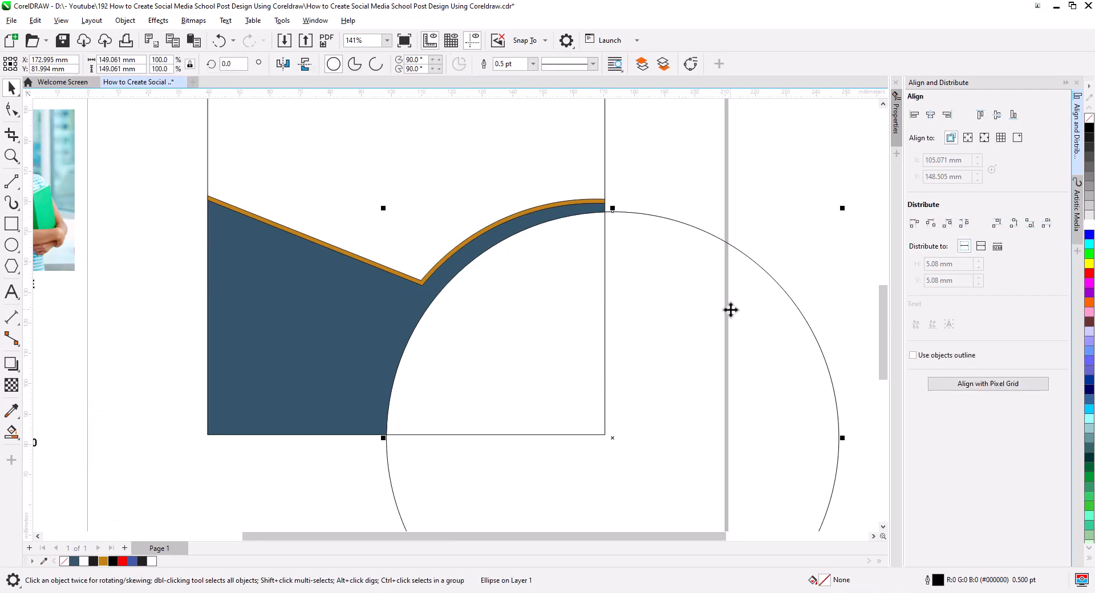
pyautogui.press('Delete')
# - Duplicate the gold strip about 10 mm straight above the original
pyautogui.click(541, 216)
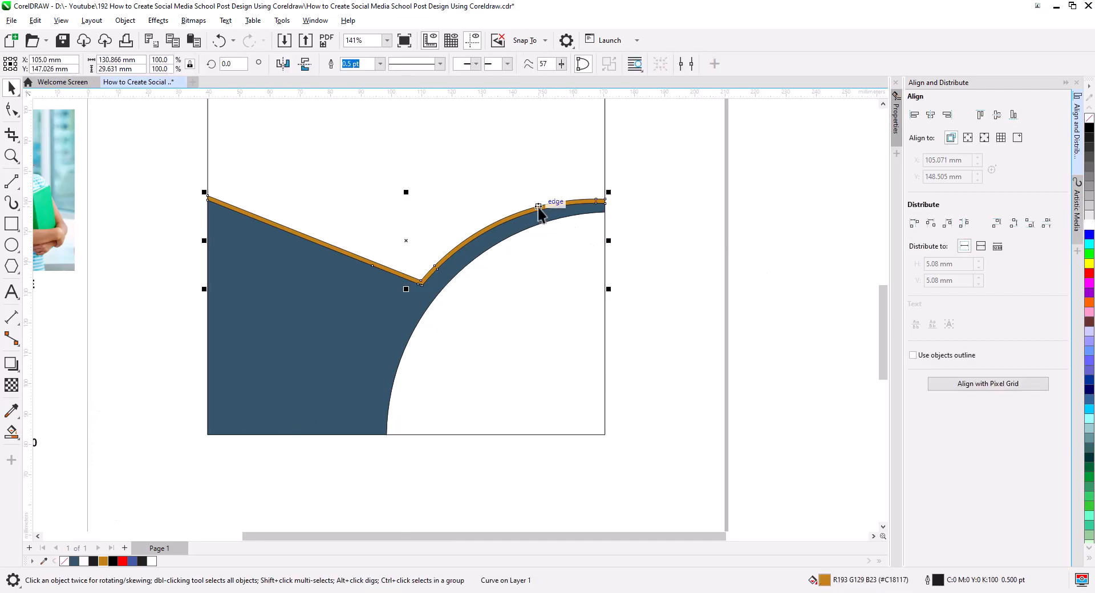
pyautogui.moveTo(538, 208); pyautogui.dragTo(538, 175)
pyautogui.click(551, 203)
pyautogui.scroll(-3, 559, 229)
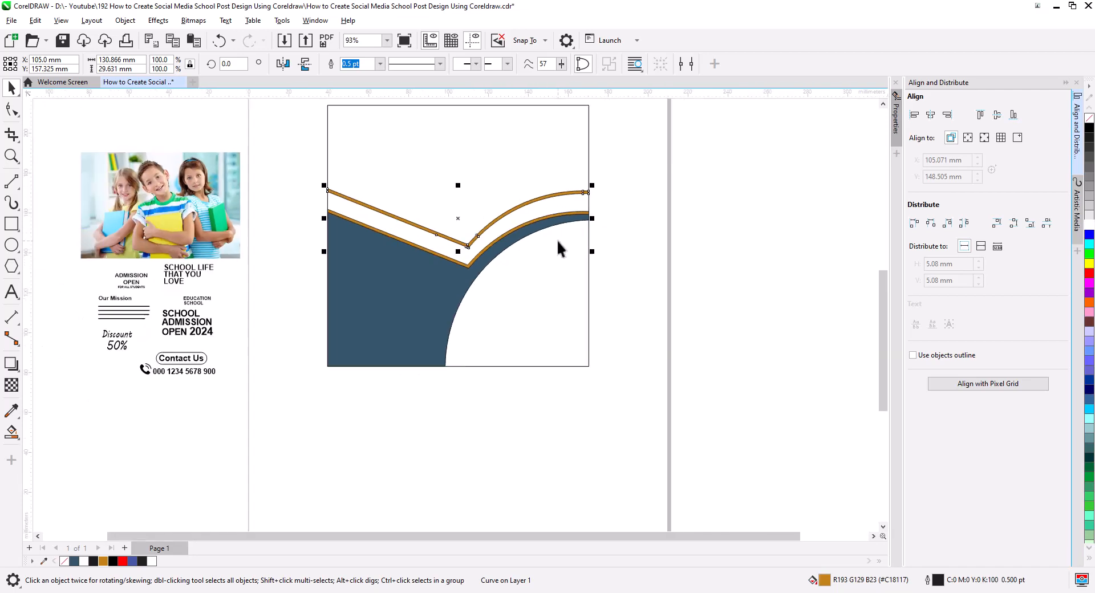
pyautogui.moveTo(556, 240); pyautogui.dragTo(542, 388)
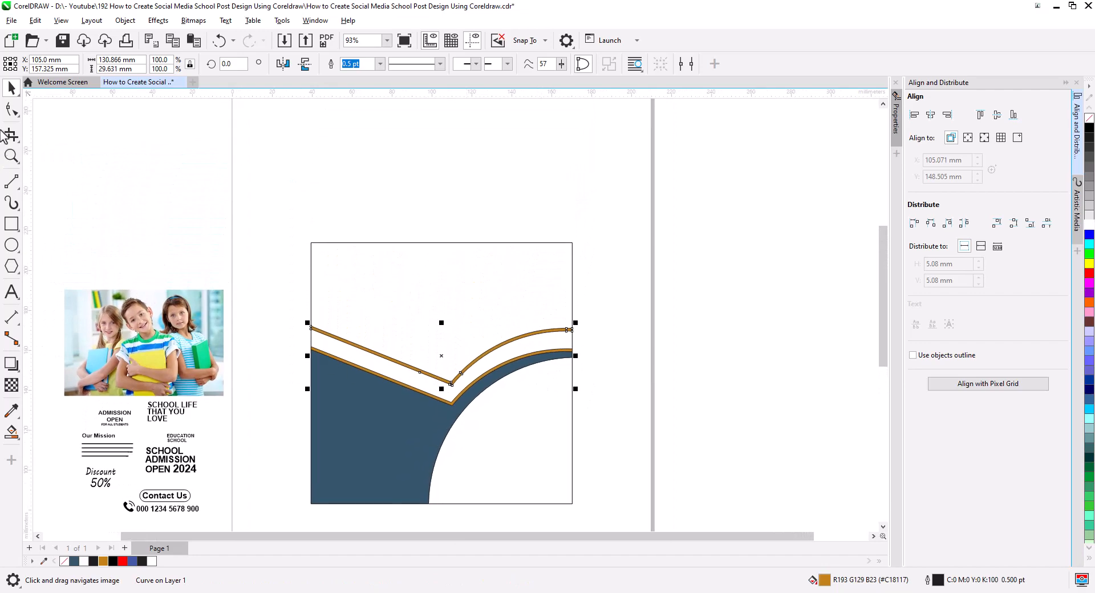
# - Remove the surplus nodes beside the lower corner of the duplicated gold strip
pyautogui.click(11, 108)
pyautogui.scroll(3, 457, 399)
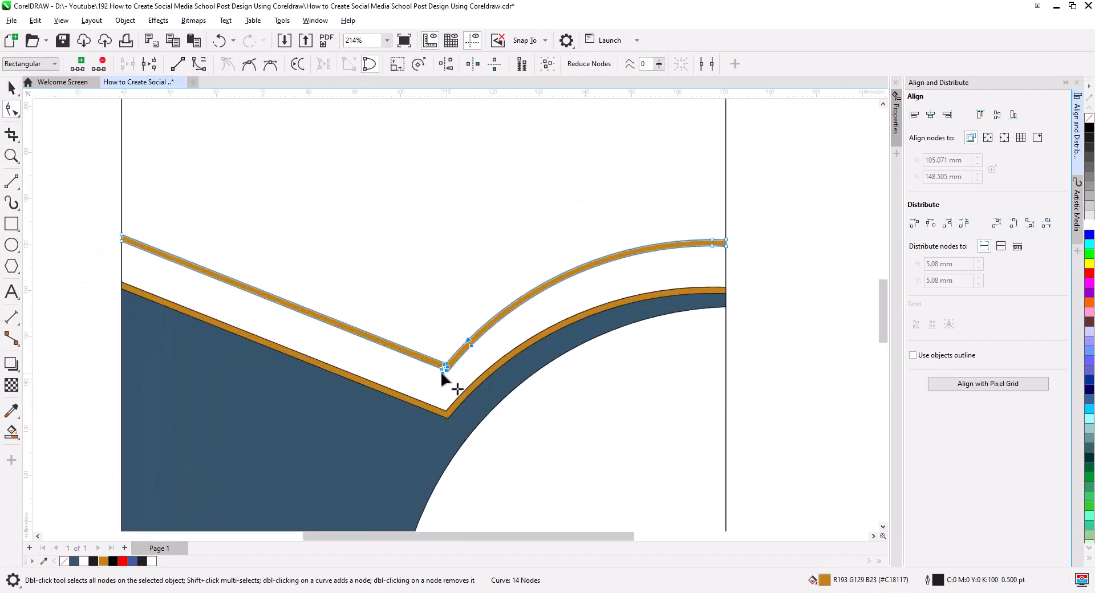
pyautogui.scroll(7, 443, 374)
pyautogui.moveTo(467, 366); pyautogui.dragTo(420, 309)
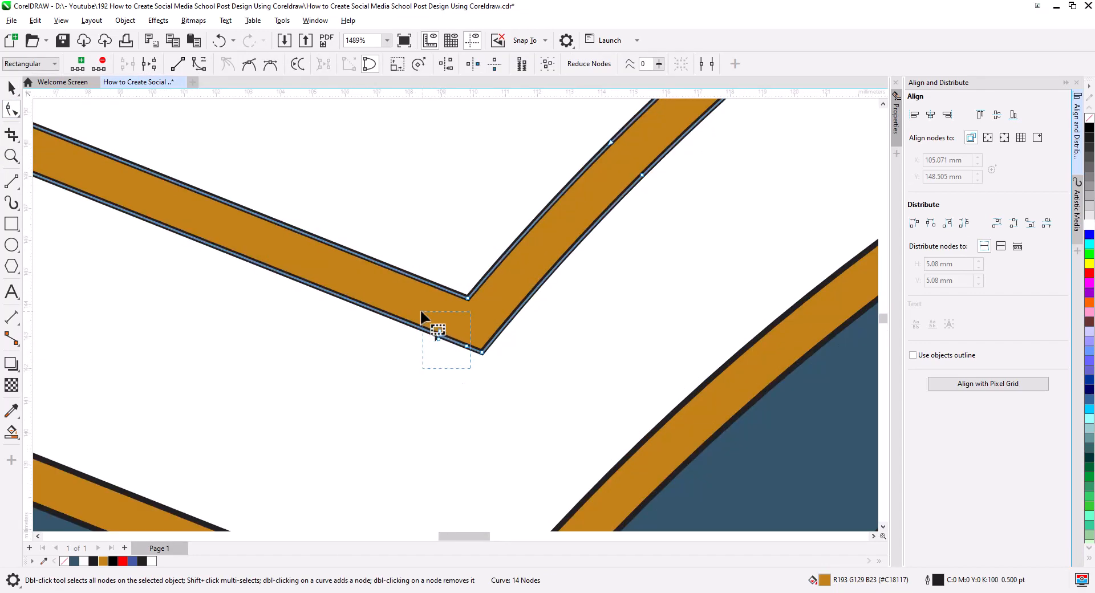
pyautogui.press('Delete')
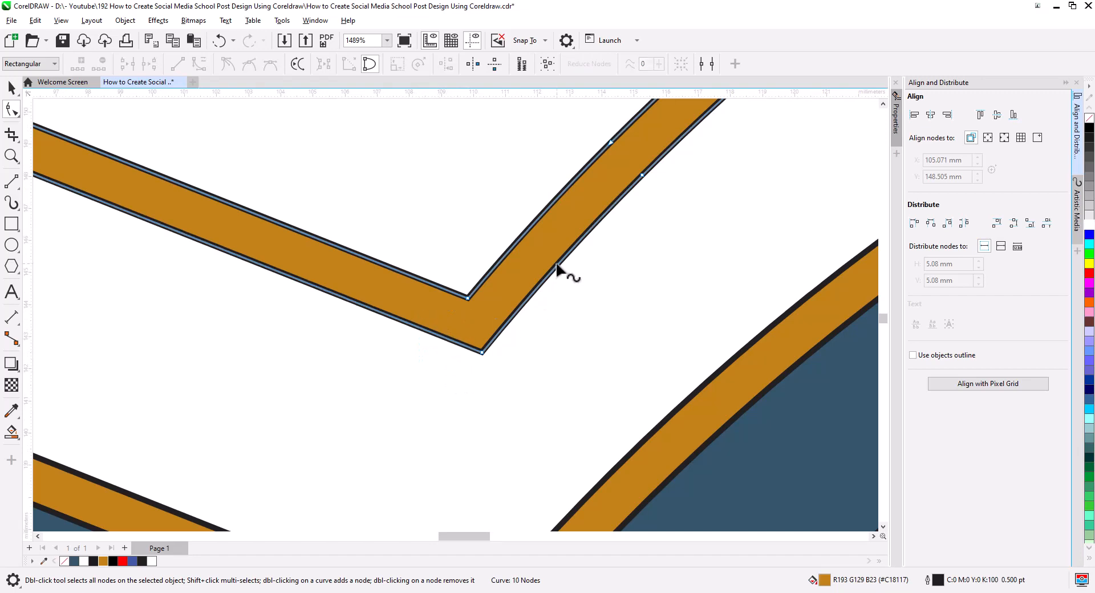
pyautogui.scroll(-8, 558, 266)
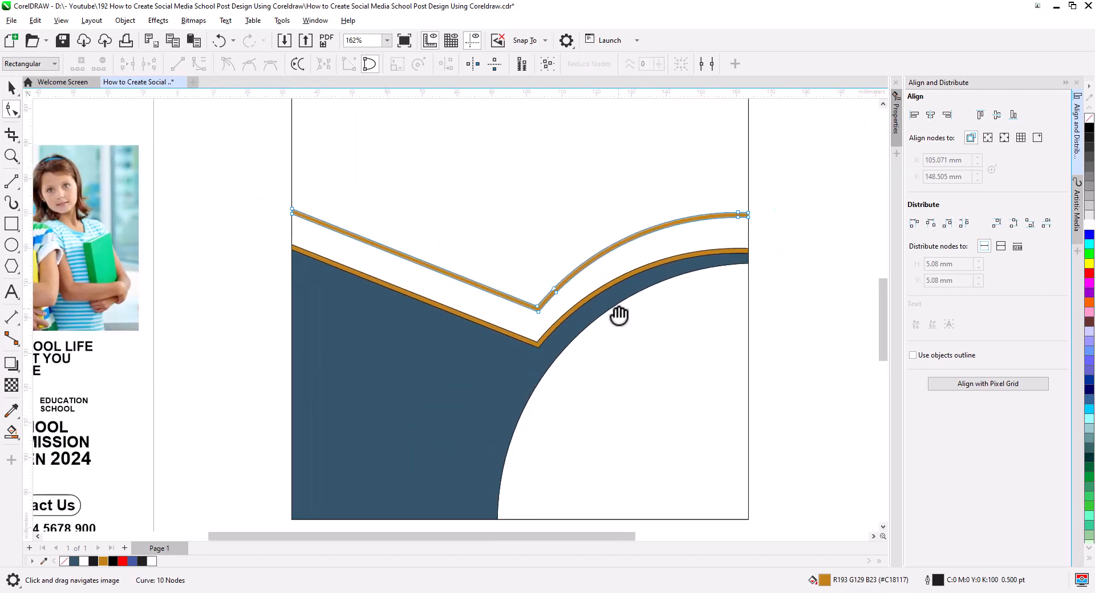
# - Raise the duplicated strip's corner and arc nodes for a shallower left slope, and bend its lower slanted edge downward with the curve handle
pyautogui.moveTo(619, 315); pyautogui.dragTo(602, 316)
pyautogui.moveTo(460, 226); pyautogui.dragTo(449, 177)
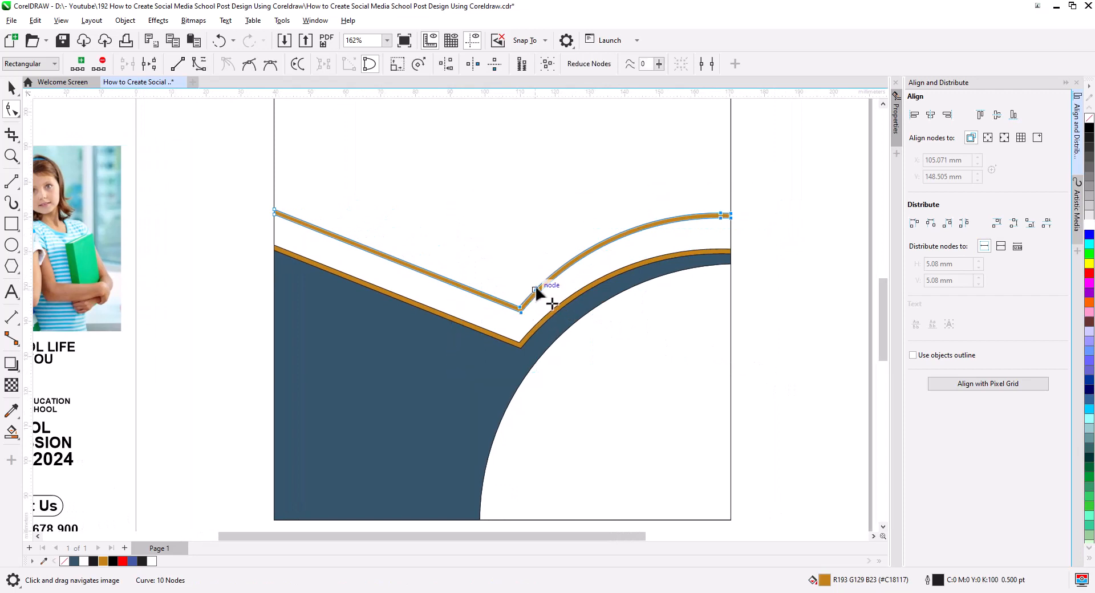
pyautogui.moveTo(535, 289); pyautogui.dragTo(539, 225)
pyautogui.scroll(2, 501, 271)
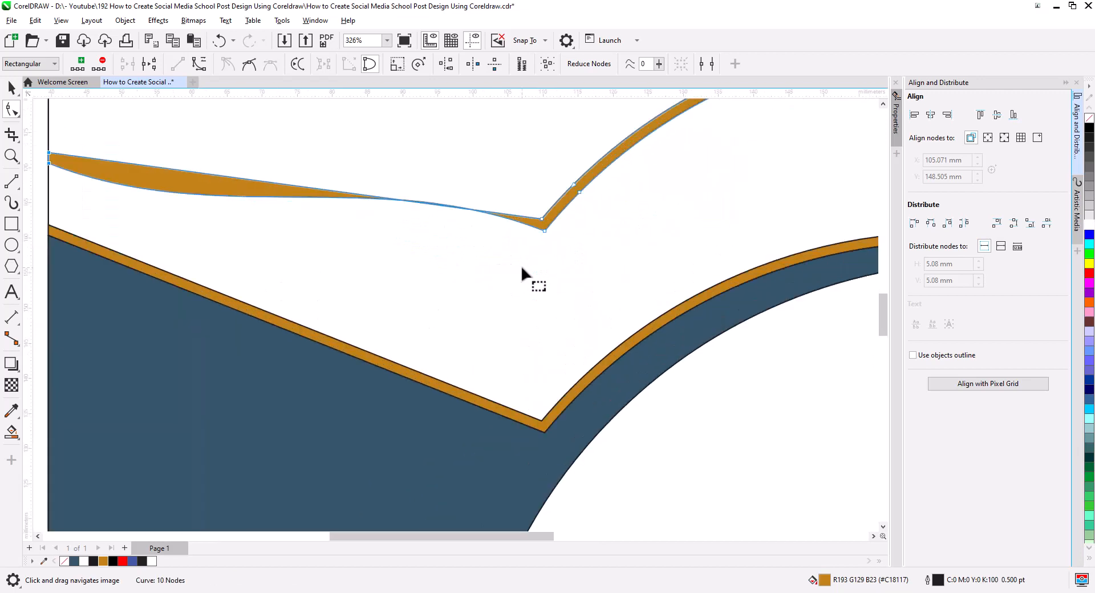
pyautogui.click(549, 225)
pyautogui.moveTo(411, 268); pyautogui.dragTo(521, 309)
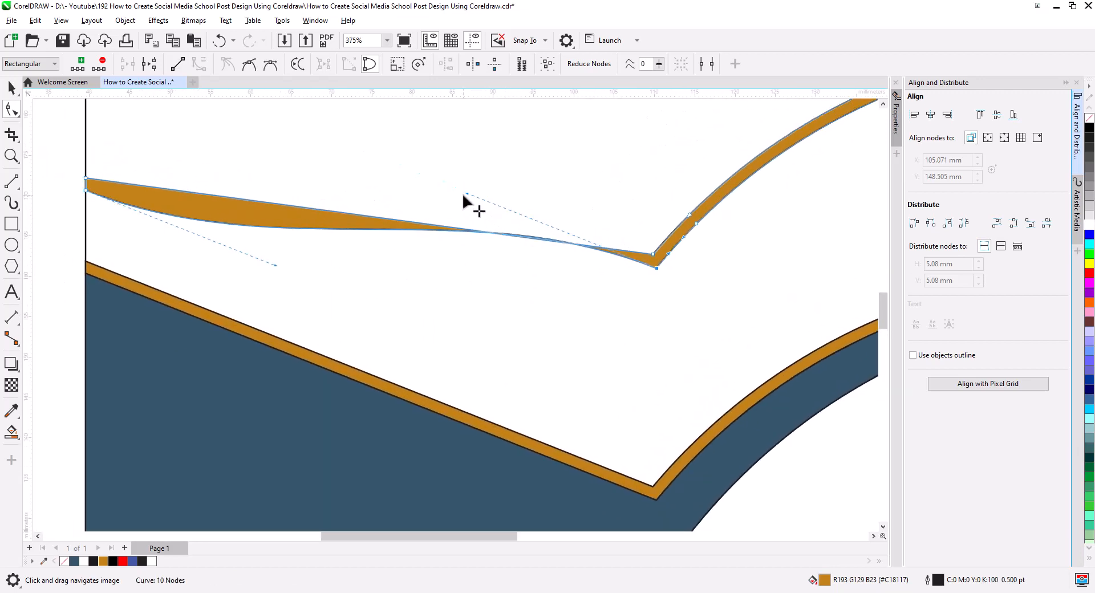
pyautogui.moveTo(464, 194); pyautogui.dragTo(460, 255)
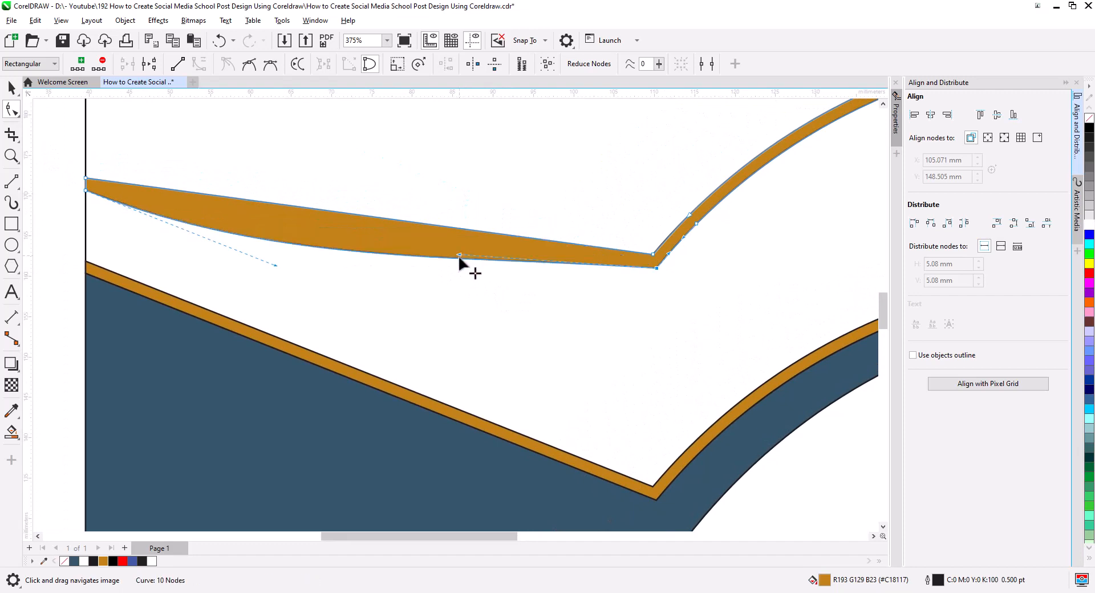
pyautogui.scroll(-2, 513, 317)
pyautogui.moveTo(592, 325); pyautogui.dragTo(522, 334)
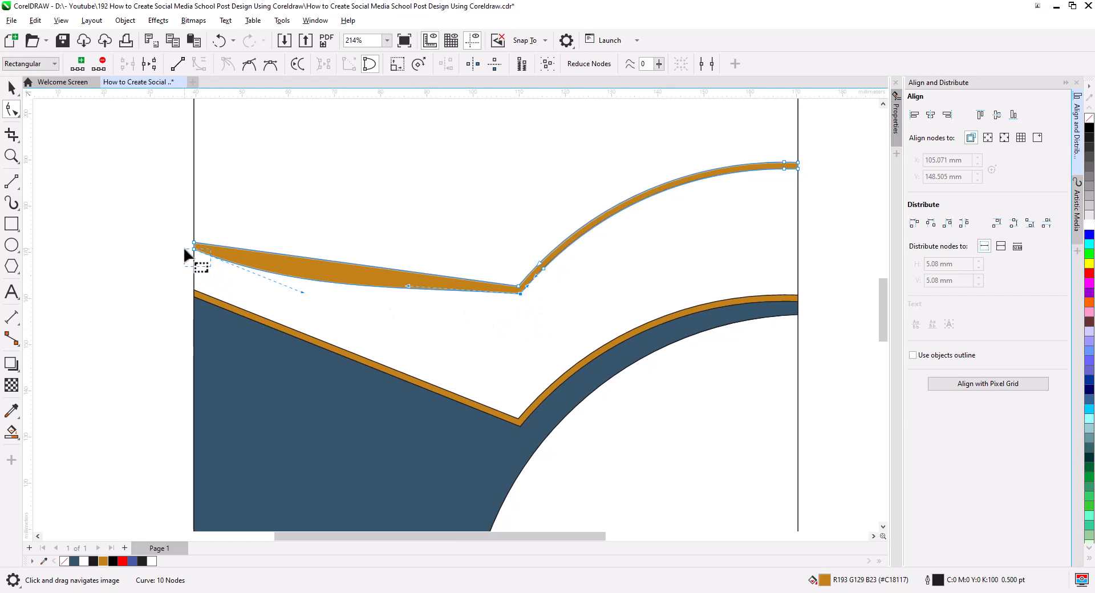
# - Break the duplicated strip at its selected nodes and break the curve apart into separate lines
pyautogui.moveTo(211, 266); pyautogui.dragTo(185, 250)
pyautogui.click(149, 64)
pyautogui.click(9, 87)
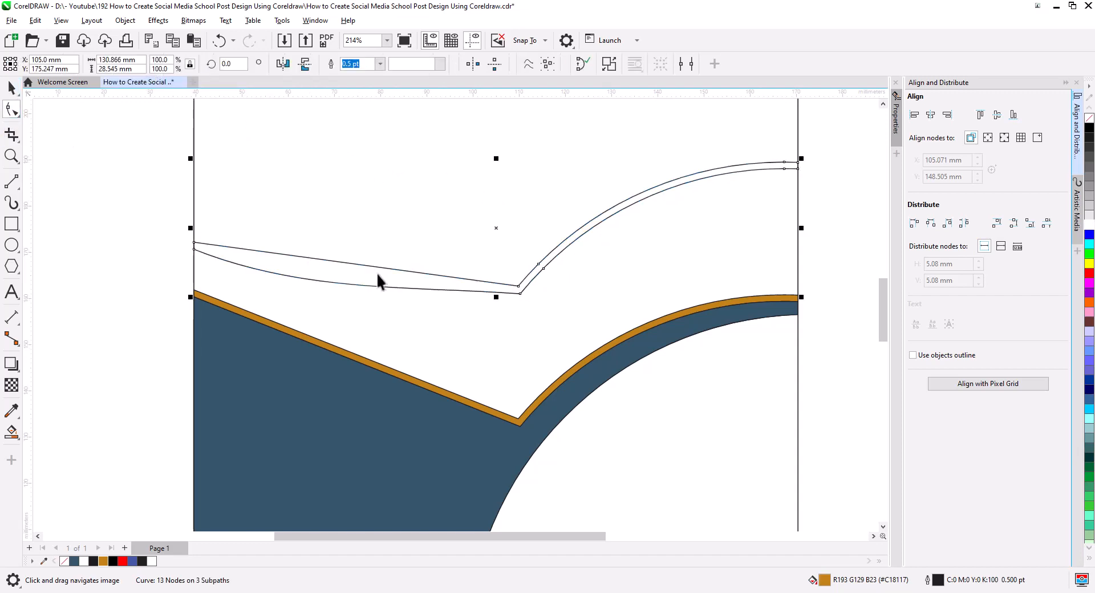
pyautogui.rightClick(519, 294)
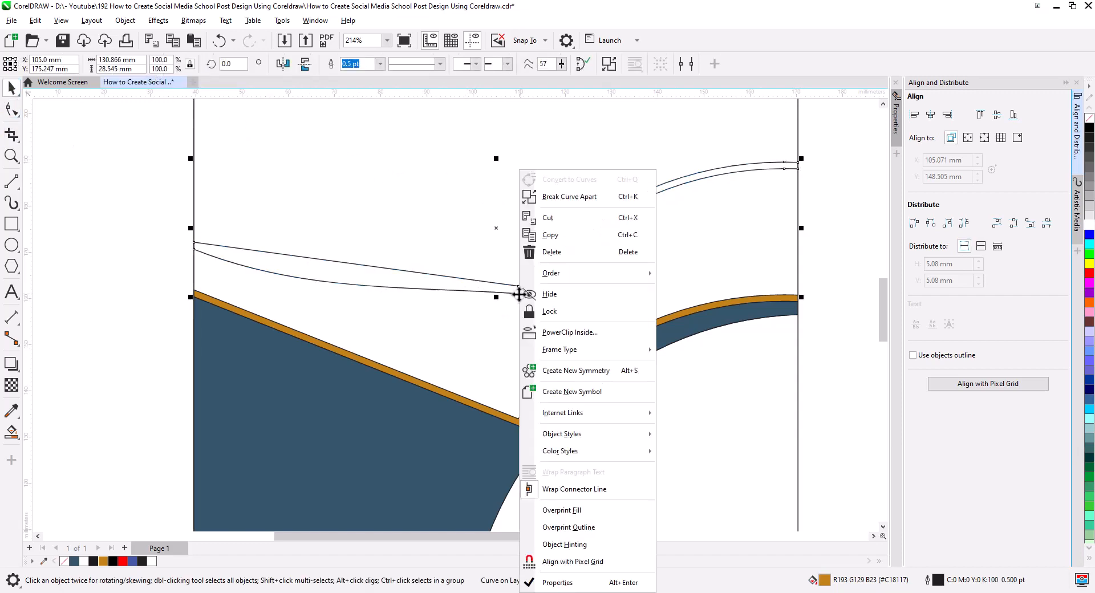
pyautogui.click(542, 192)
# - Delete the duplicated strip's lower arc and lower slanted curve, leaving only its upper outline
pyautogui.click(847, 218)
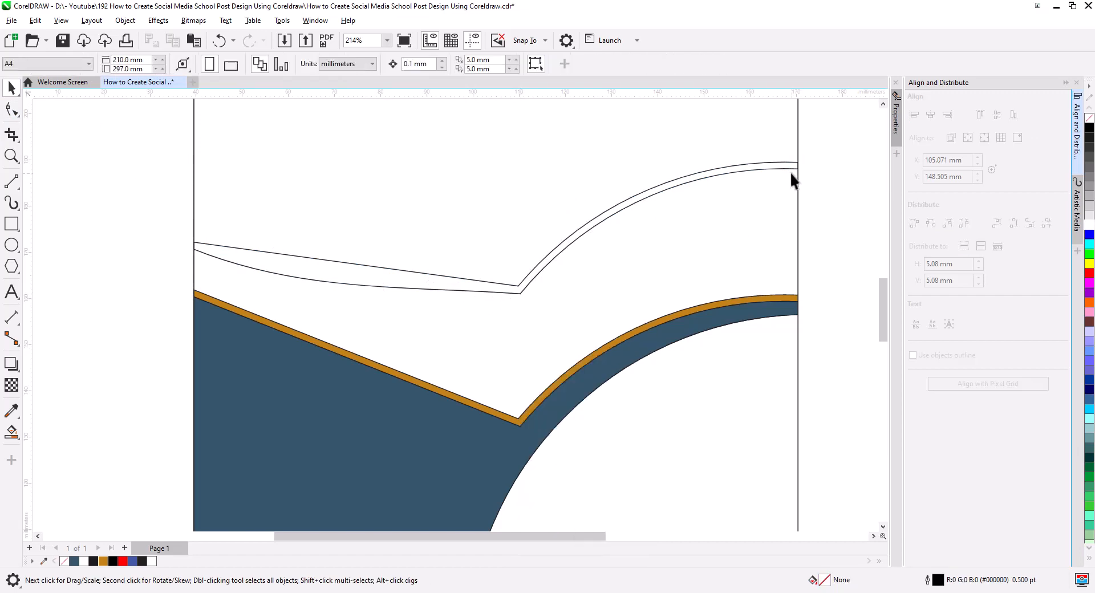
pyautogui.click(793, 177)
pyautogui.press('Delete')
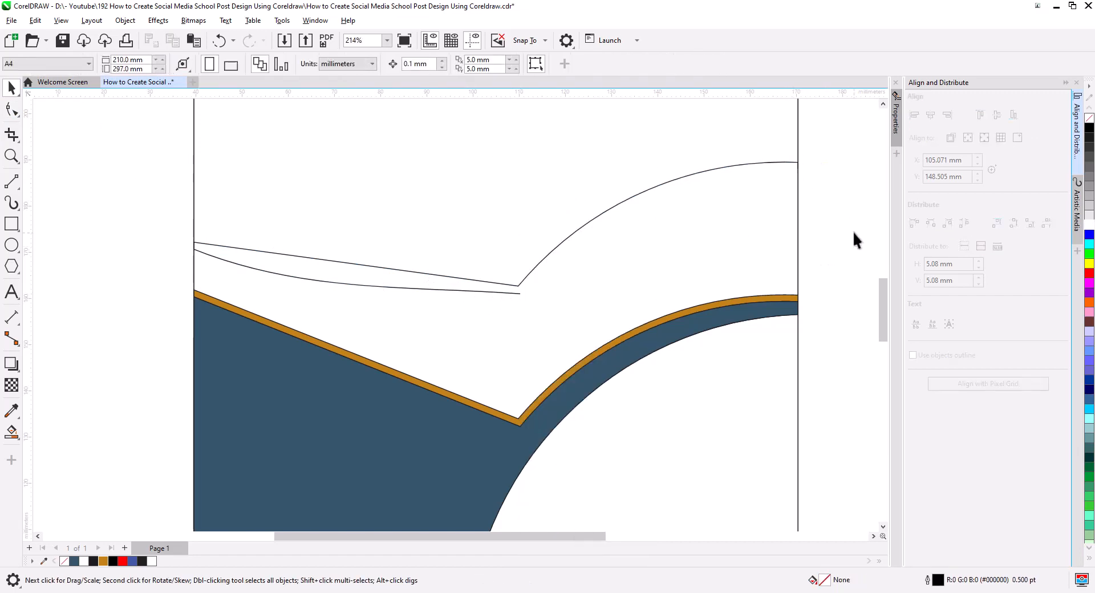
pyautogui.click(515, 290)
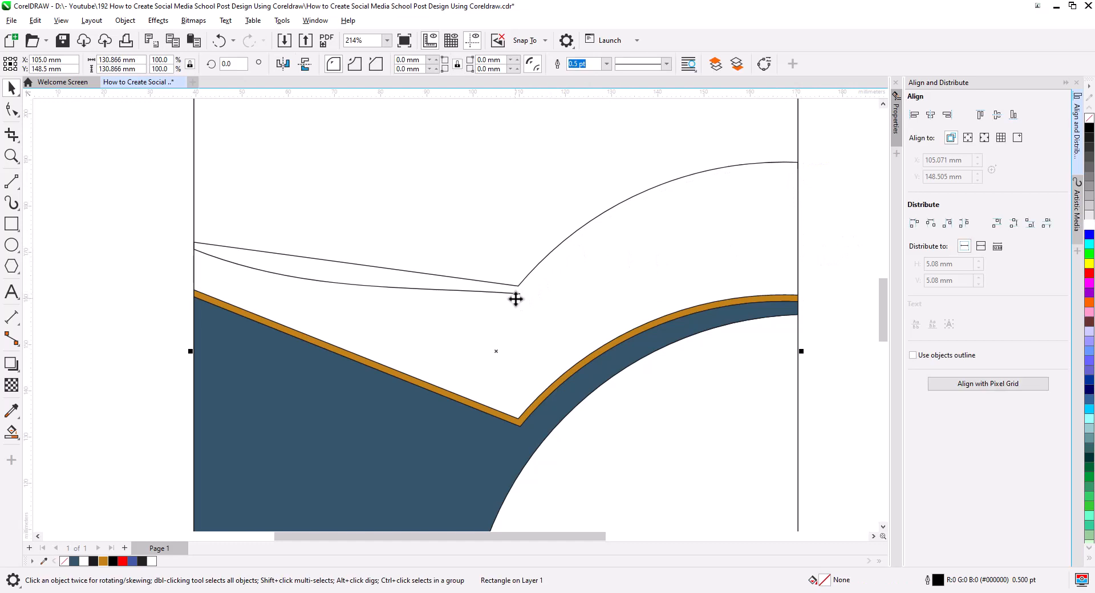
pyautogui.click(514, 293)
pyautogui.press('Delete')
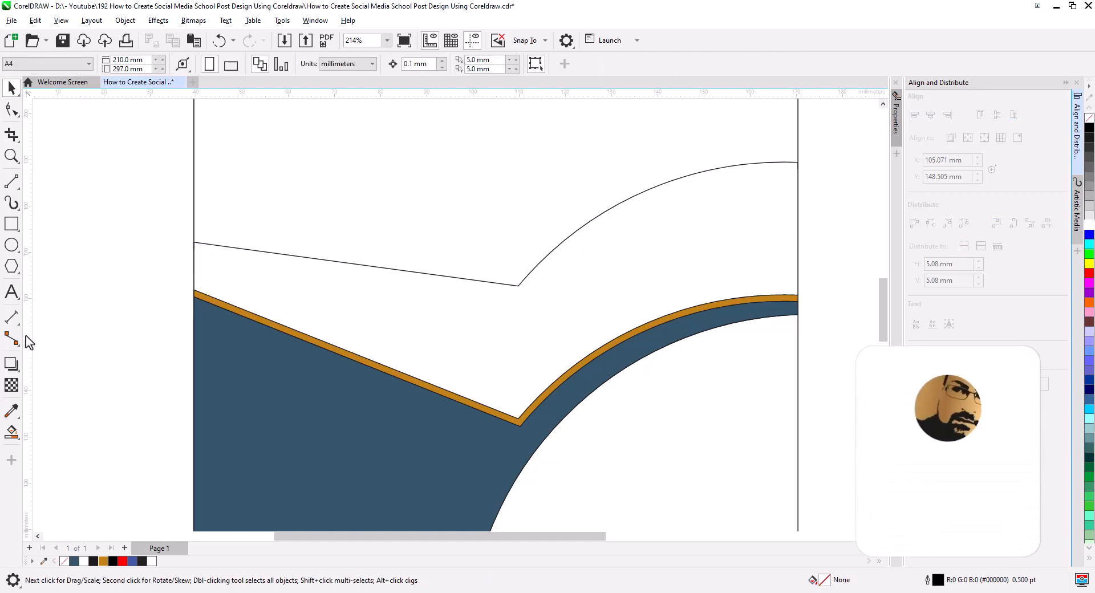
# - Smart Fill the band above the gold strip and the area above the remaining line with blue
pyautogui.click(11, 432)
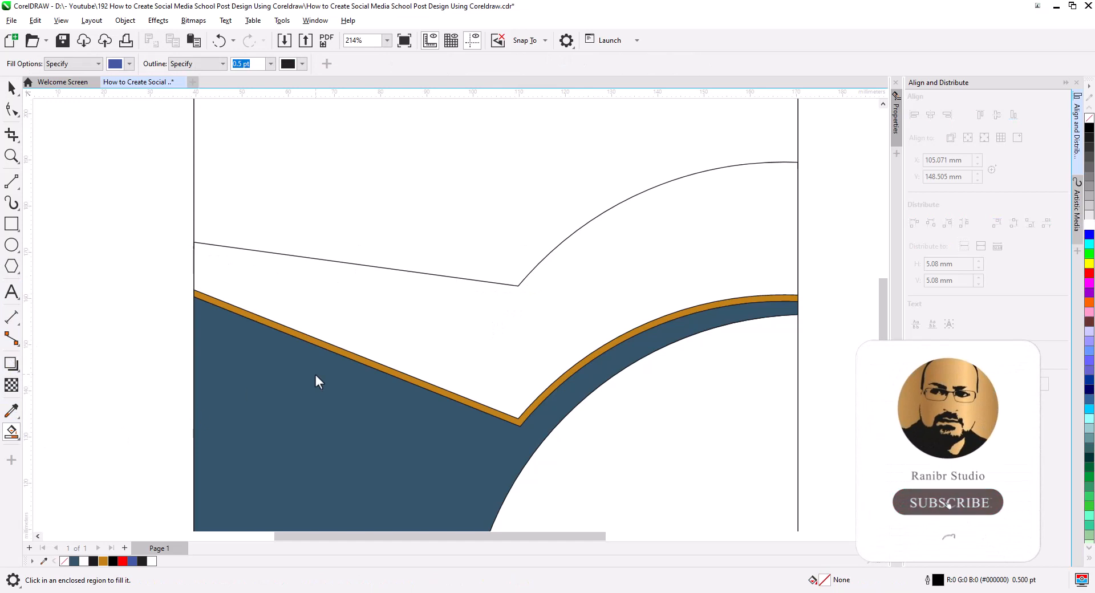
pyautogui.click(455, 338)
pyautogui.click(385, 204)
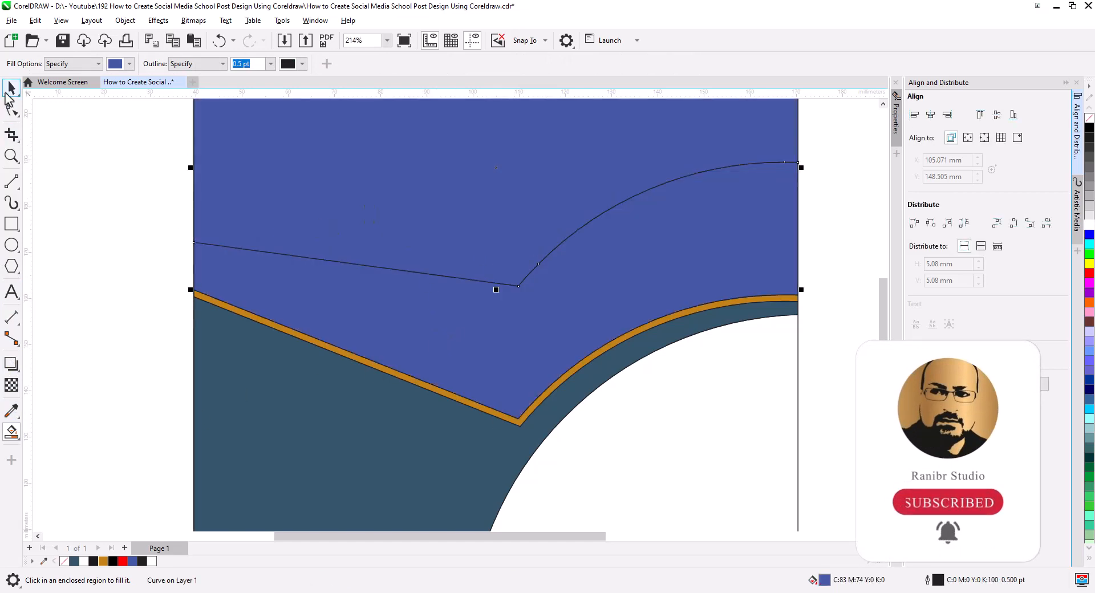
pyautogui.click(11, 87)
# - Move the schoolchildren photo onto the square's upper area and enlarge it behind the blue shapes
pyautogui.scroll(-1, 258, 373)
pyautogui.scroll(-1, 258, 374)
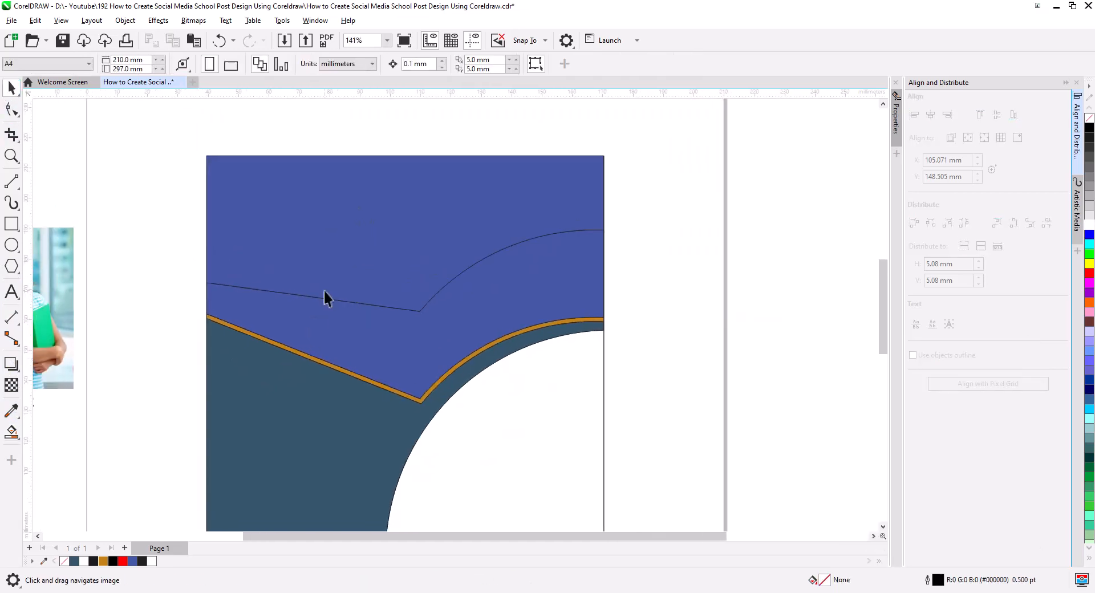
pyautogui.click(334, 251)
pyautogui.moveTo(54, 288); pyautogui.dragTo(306, 211)
pyautogui.moveTo(331, 321); pyautogui.dragTo(423, 381)
pyautogui.click(313, 237)
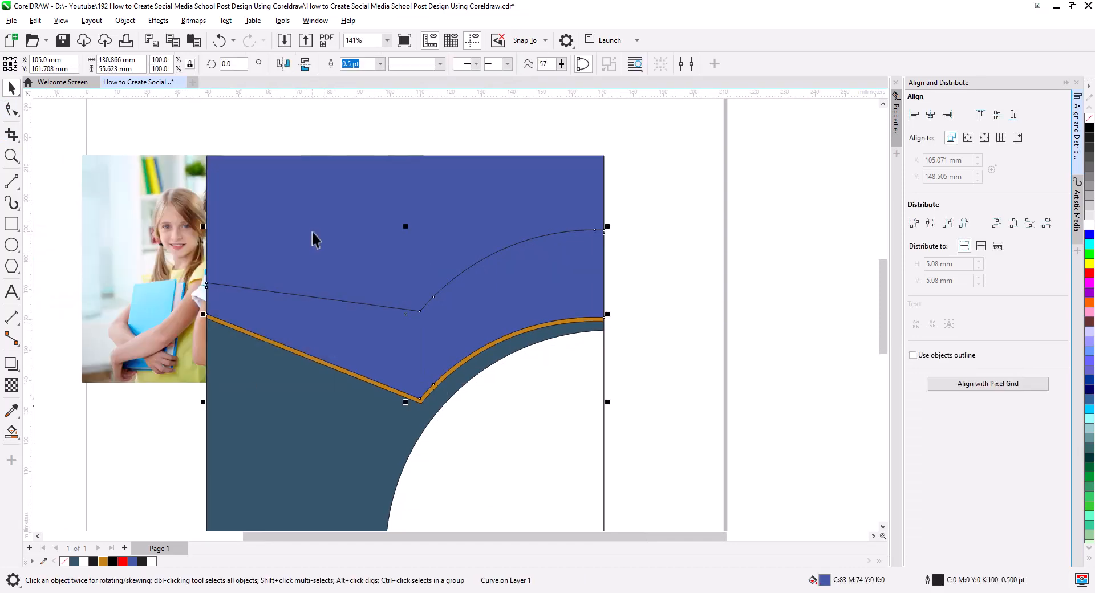
# - Delete the blue area above the thin line and cut the blue band above the gold strip to the clipboard
pyautogui.press('Delete')
pyautogui.click(502, 319)
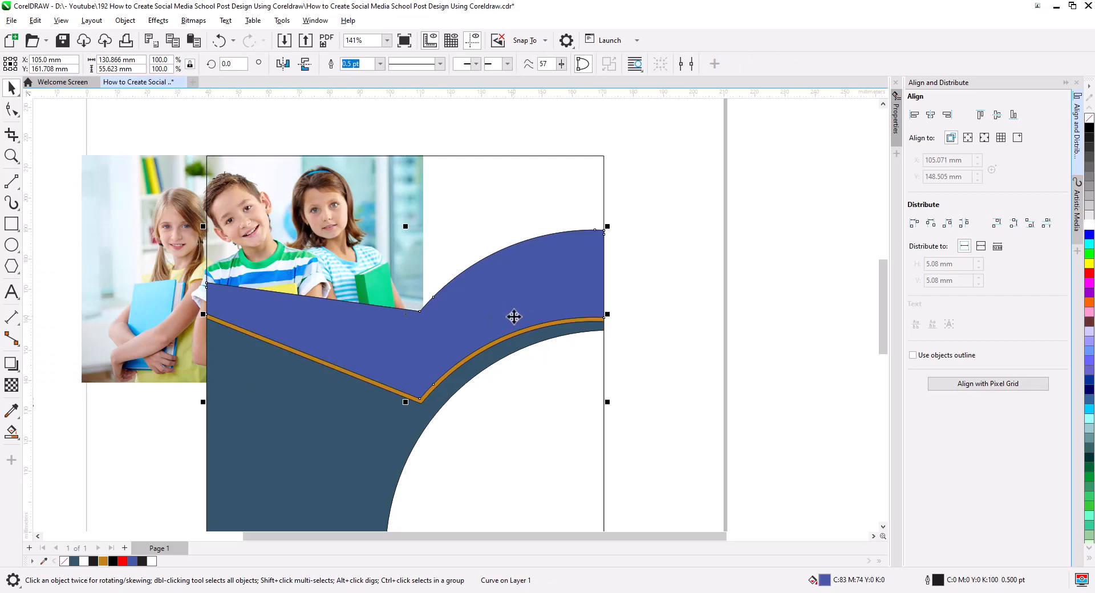
pyautogui.hotkey('ctrl', 'x')
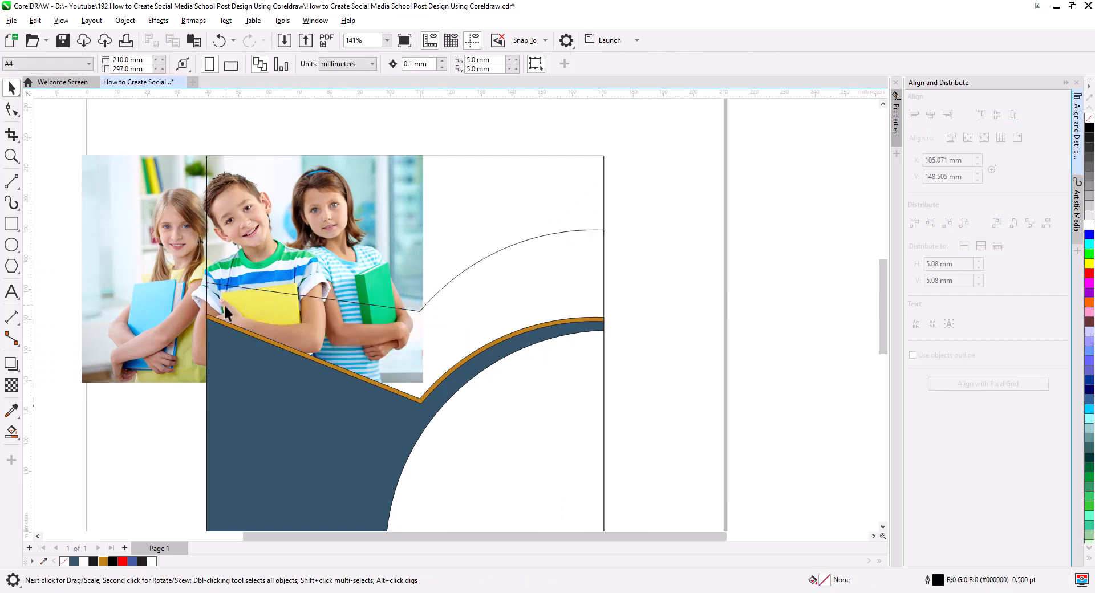
# - Move the schoolchildren photo off the square and delete the leftover thin line above the gold strip
pyautogui.moveTo(141, 317); pyautogui.dragTo(56, 262)
pyautogui.moveTo(136, 285); pyautogui.dragTo(80, 273)
pyautogui.click(238, 287)
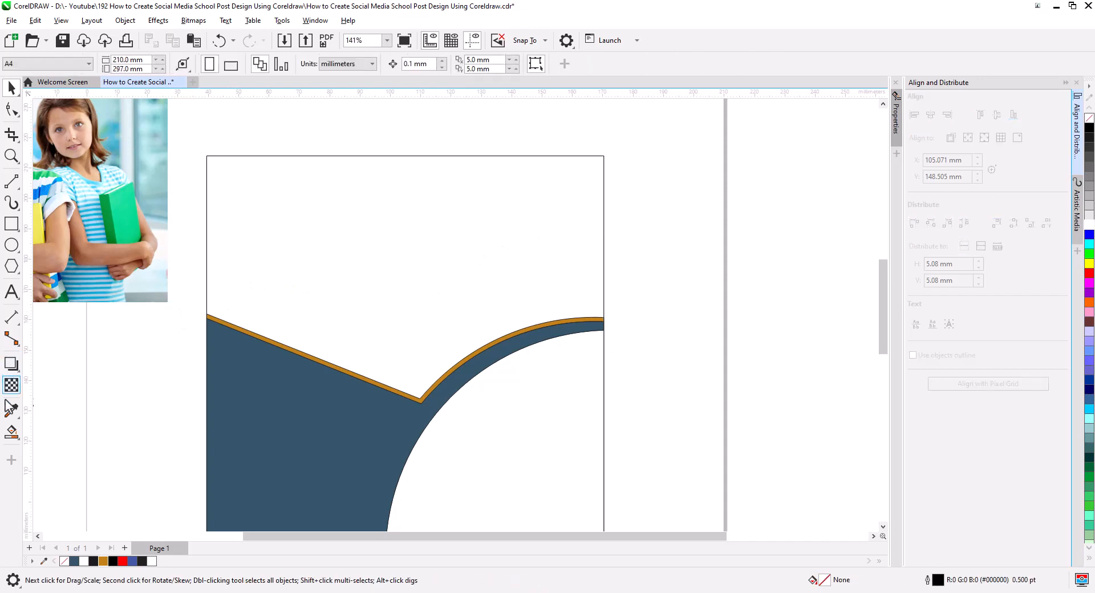
# - Smart Fill the whole area above the gold strip with blue and PowerClip the schoolchildren photo inside it
pyautogui.click(11, 432)
pyautogui.click(231, 285)
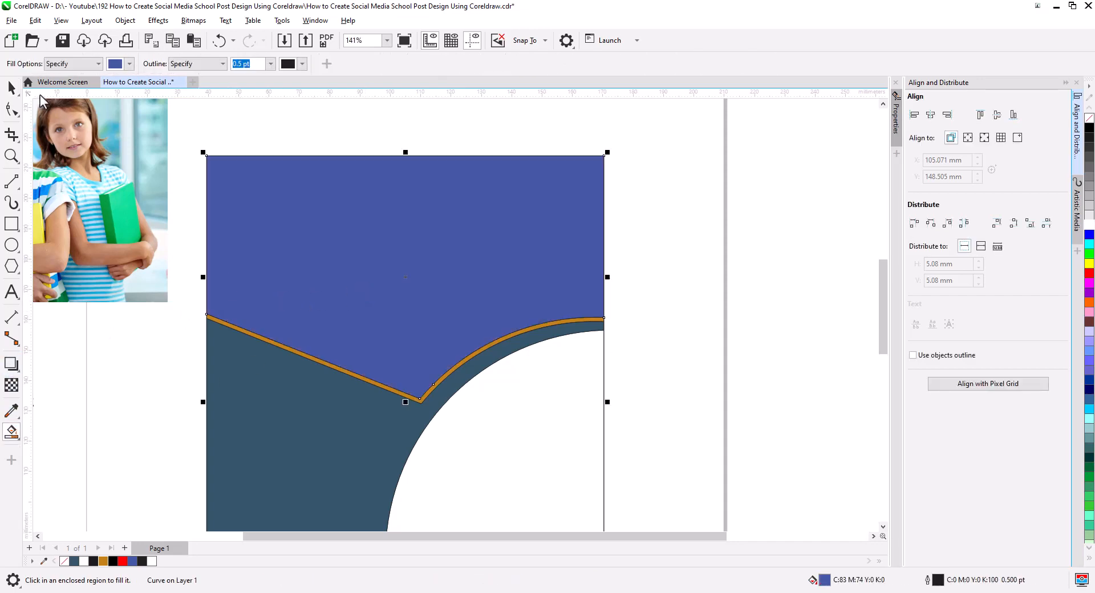
pyautogui.click(12, 87)
pyautogui.click(108, 187)
pyautogui.rightClick(108, 187)
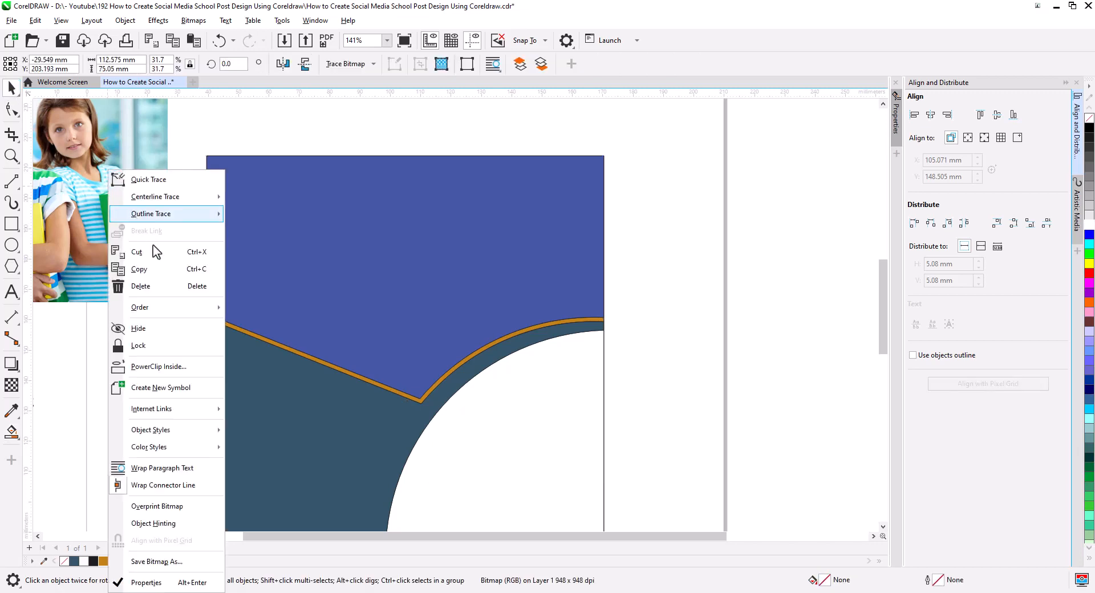
pyautogui.click(154, 367)
pyautogui.click(350, 292)
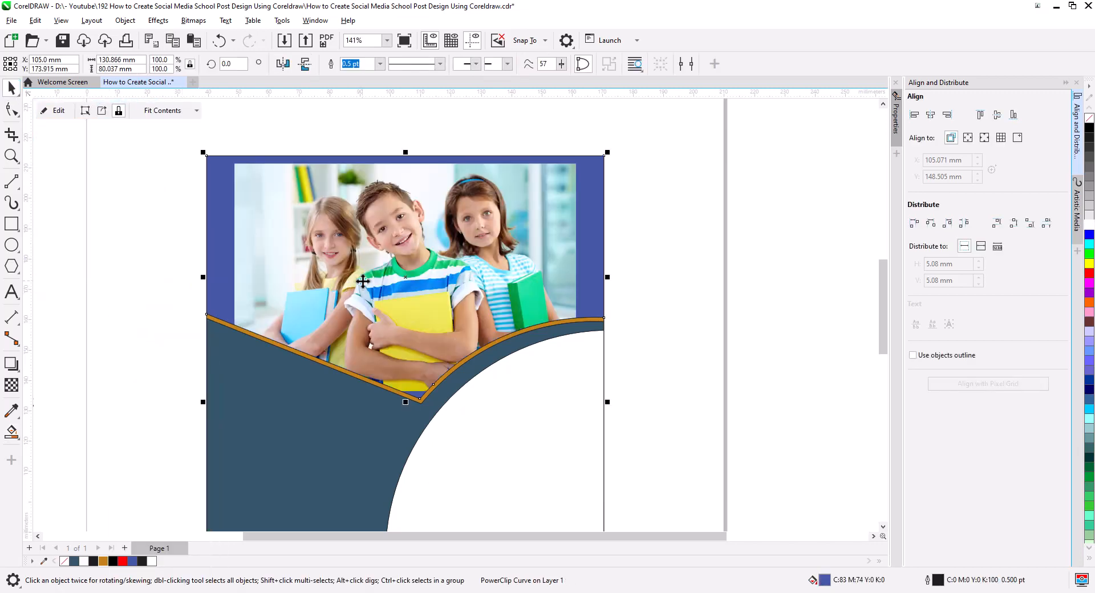
# - Paste the cut blue band back and enlarge the clipped photo to about 139 × 93 mm, covering its frame
pyautogui.hotkey('ctrl', 'v')
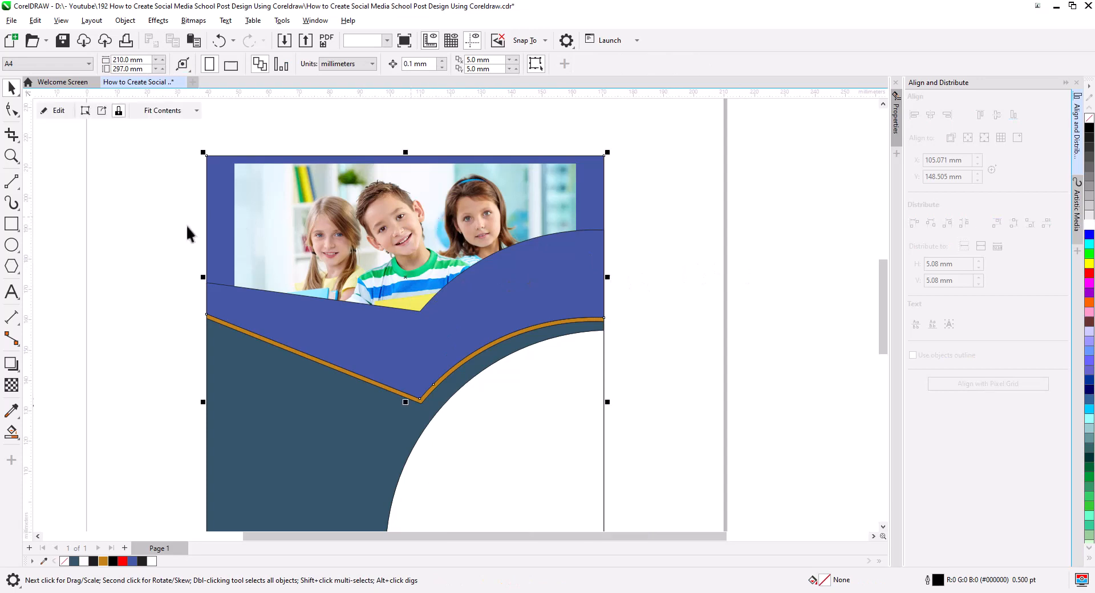
pyautogui.click(57, 111)
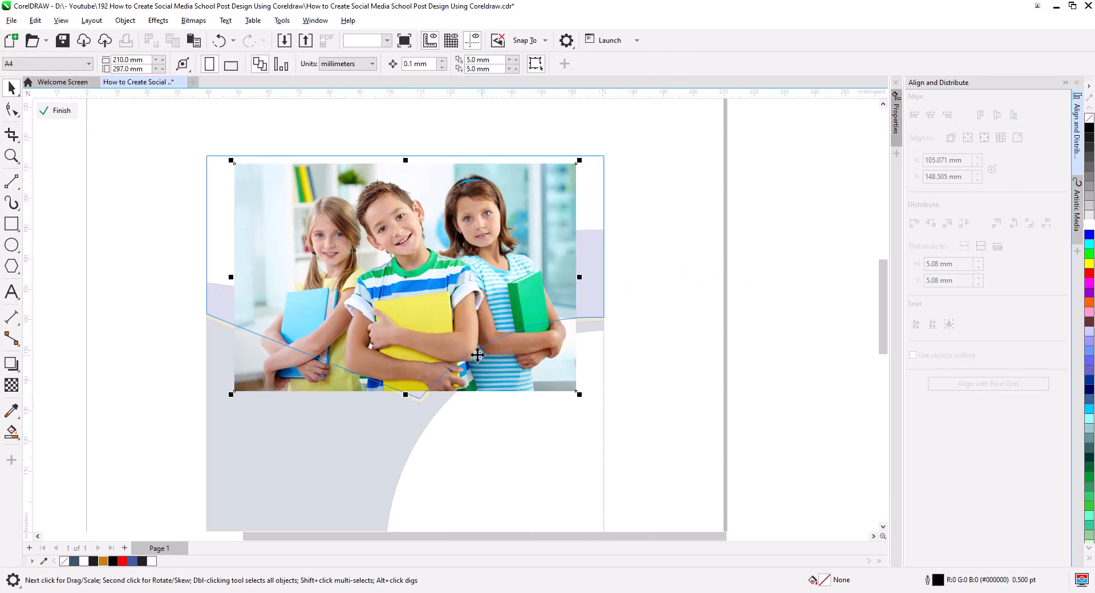
pyautogui.moveTo(581, 397); pyautogui.dragTo(606, 420)
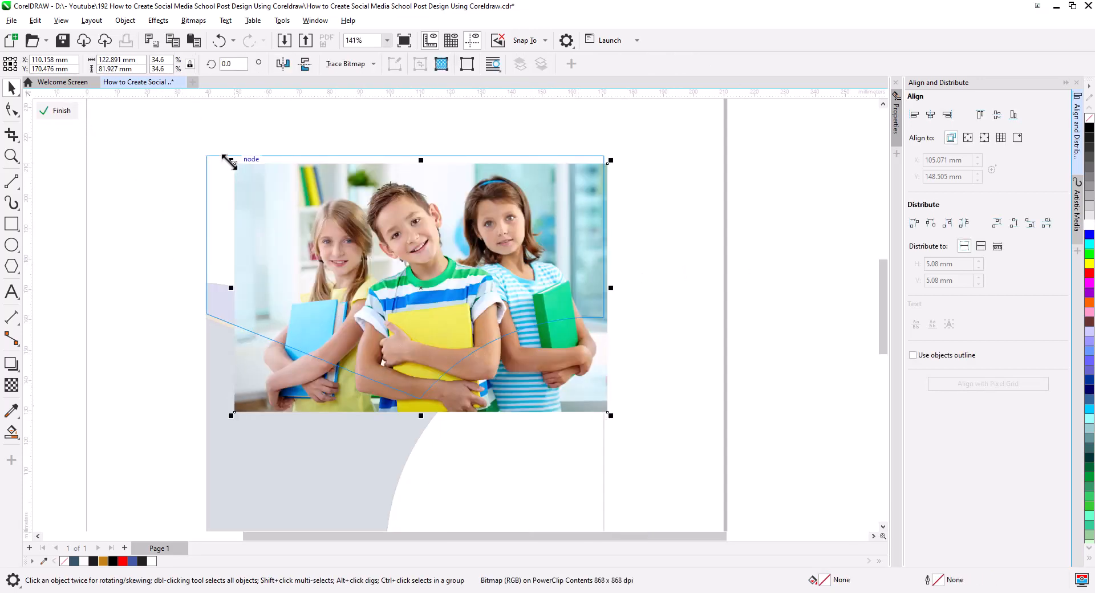
pyautogui.moveTo(229, 162); pyautogui.dragTo(215, 149)
pyautogui.moveTo(220, 412); pyautogui.dragTo(199, 427)
pyautogui.moveTo(199, 151); pyautogui.dragTo(193, 146)
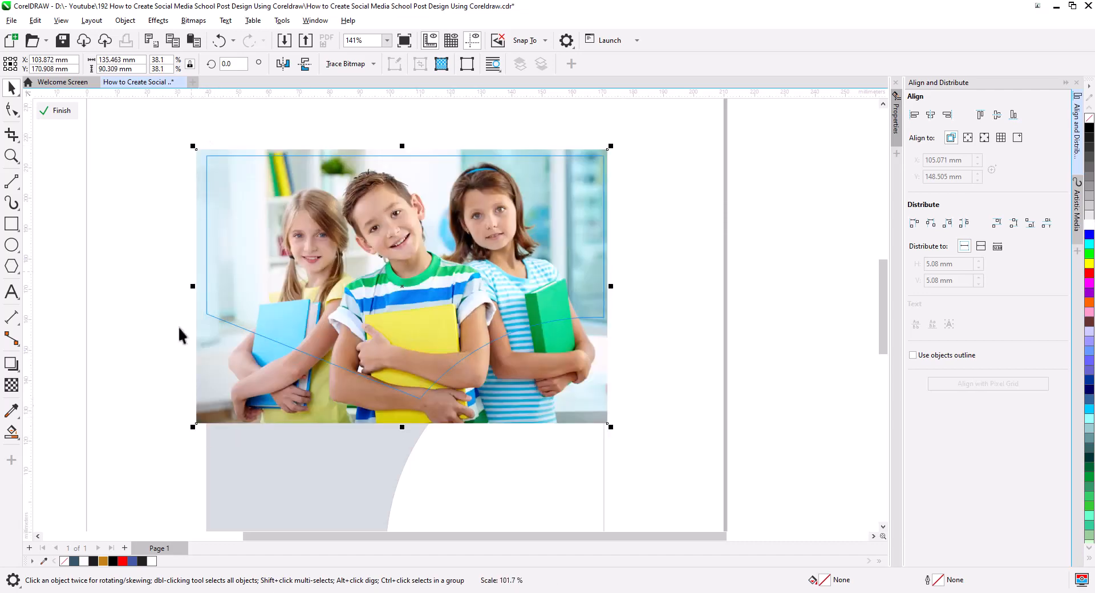
pyautogui.moveTo(193, 426); pyautogui.dragTo(182, 436)
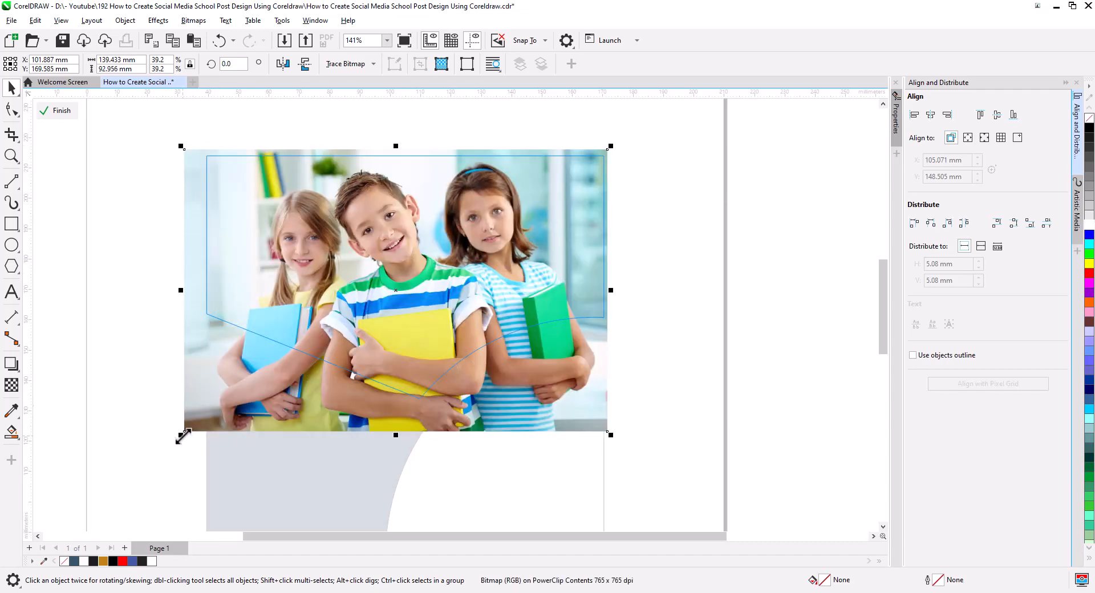
pyautogui.click(57, 111)
pyautogui.click(655, 337)
# - Fill the blue band above the gold strip with black and remove its outline
pyautogui.click(556, 269)
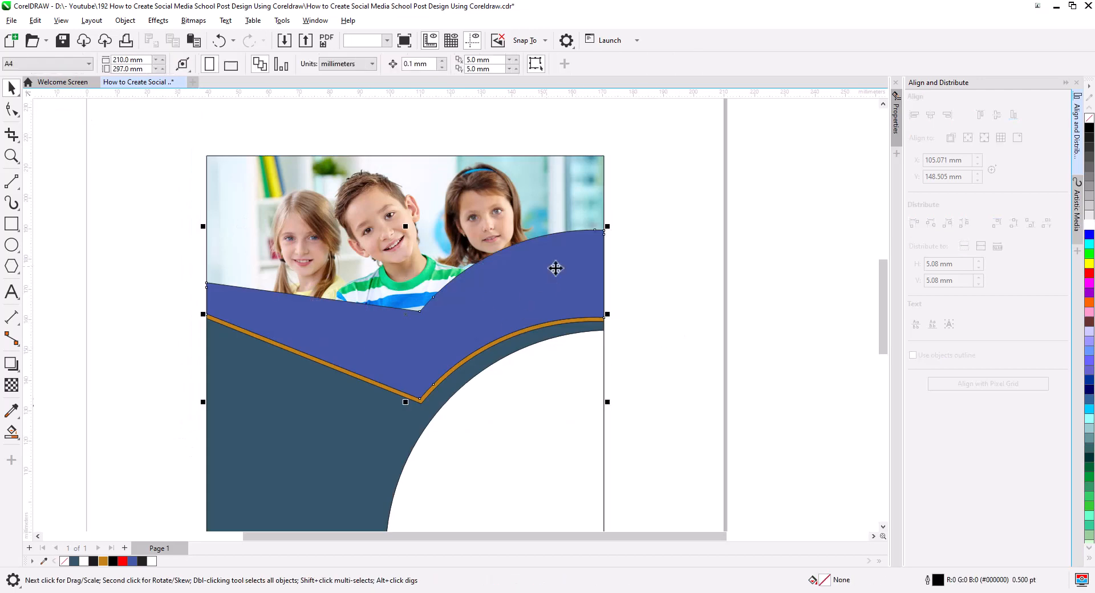
pyautogui.click(1089, 128)
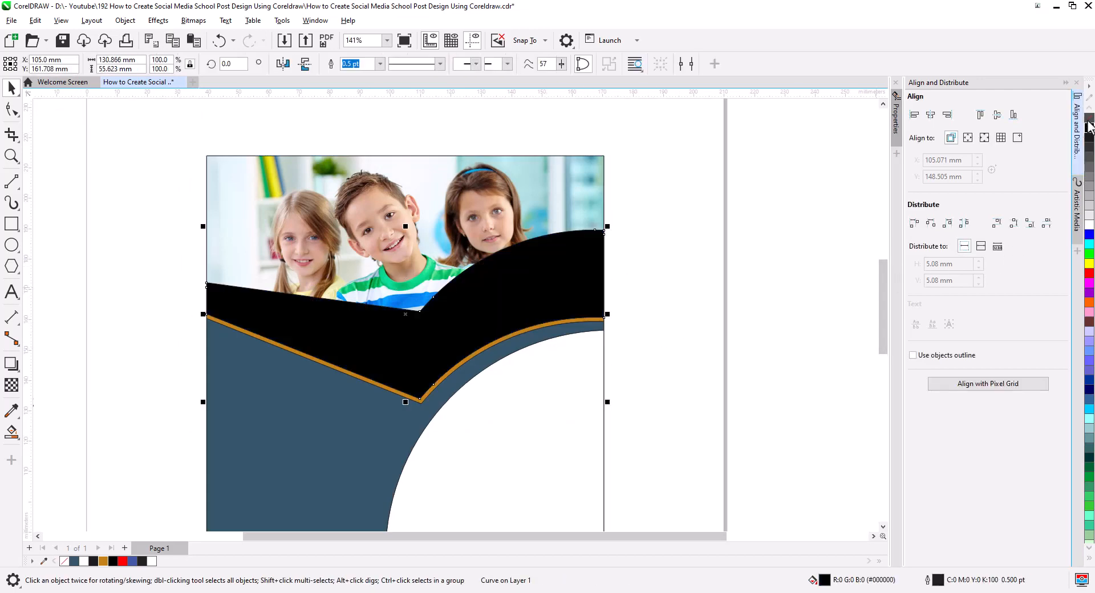
pyautogui.rightClick(1089, 118)
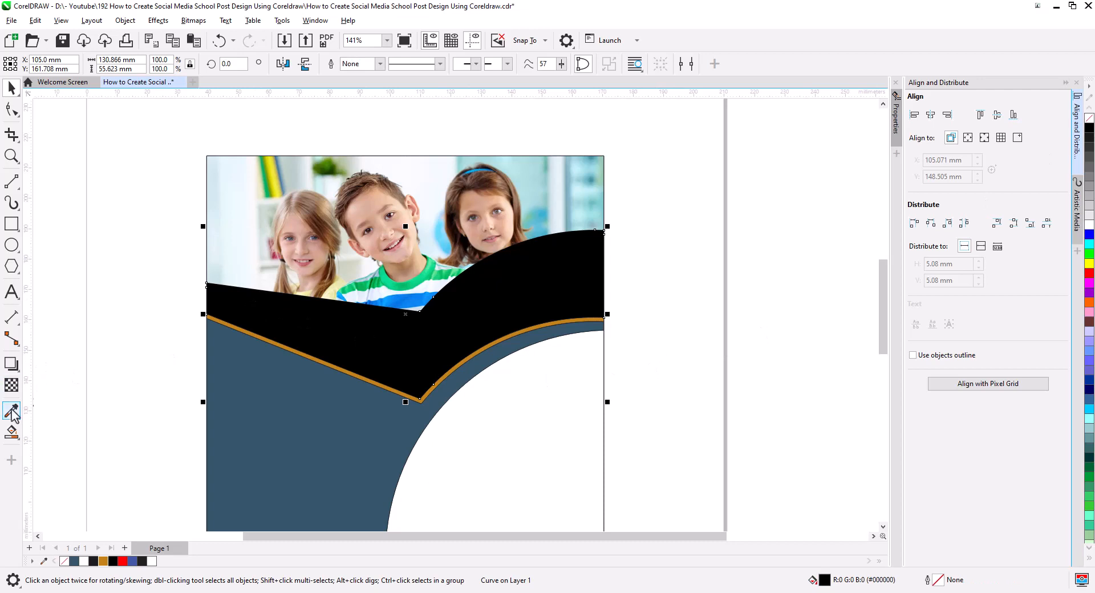
# - Apply a uniform transparency of 28 to the black band
pyautogui.click(12, 385)
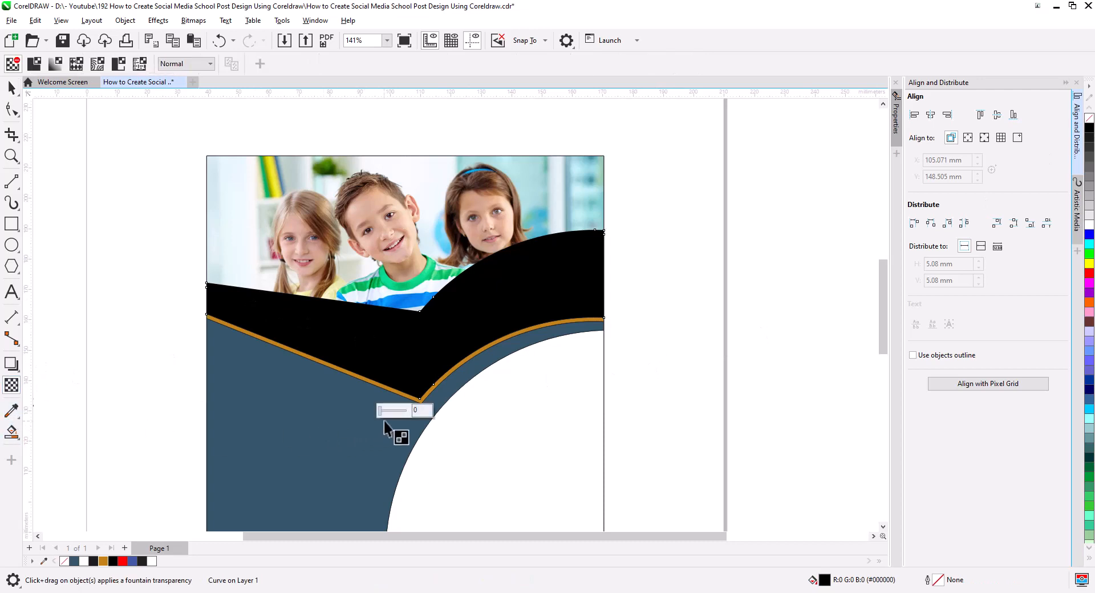
pyautogui.moveTo(379, 411); pyautogui.dragTo(388, 413)
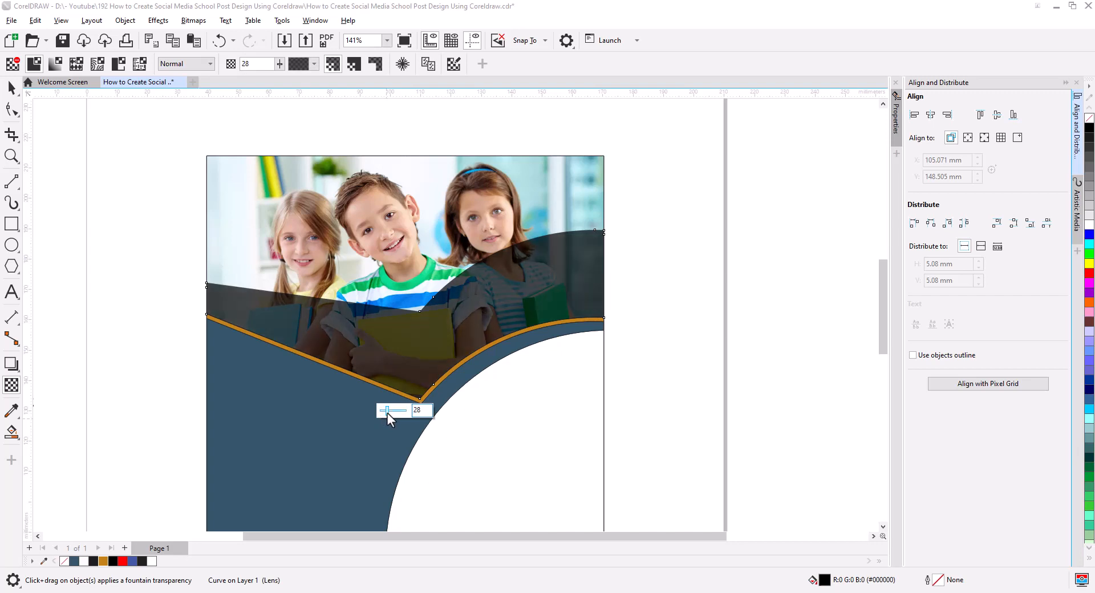
pyautogui.click(11, 87)
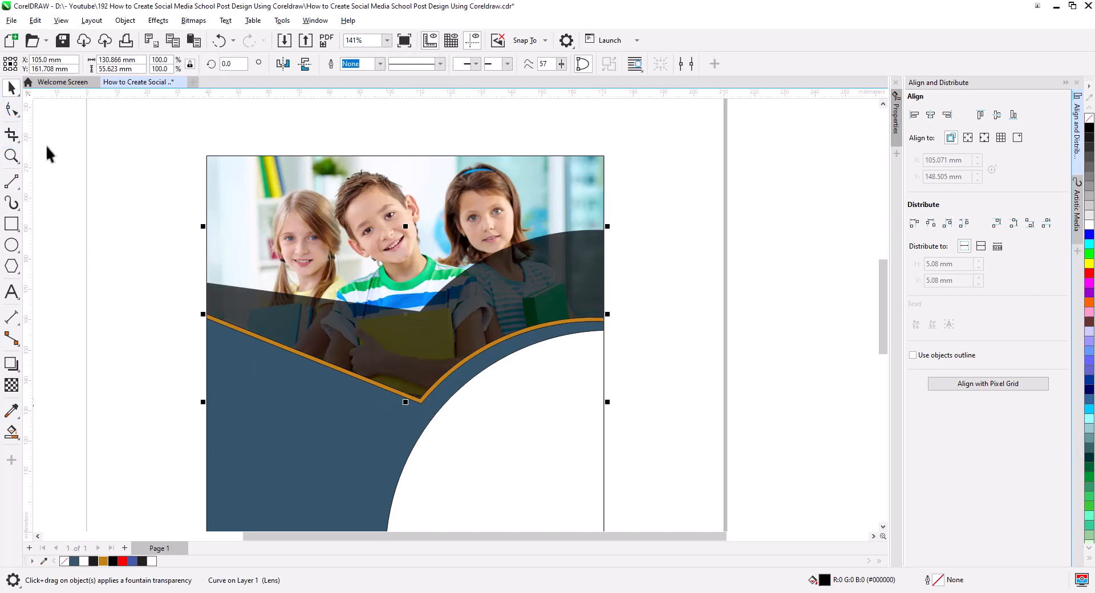
pyautogui.press('Escape')
# - Enlarge the photo inside its PowerClip frame to about 158 × 106 mm, extending it downward and to the left
pyautogui.click(253, 200)
pyautogui.click(50, 110)
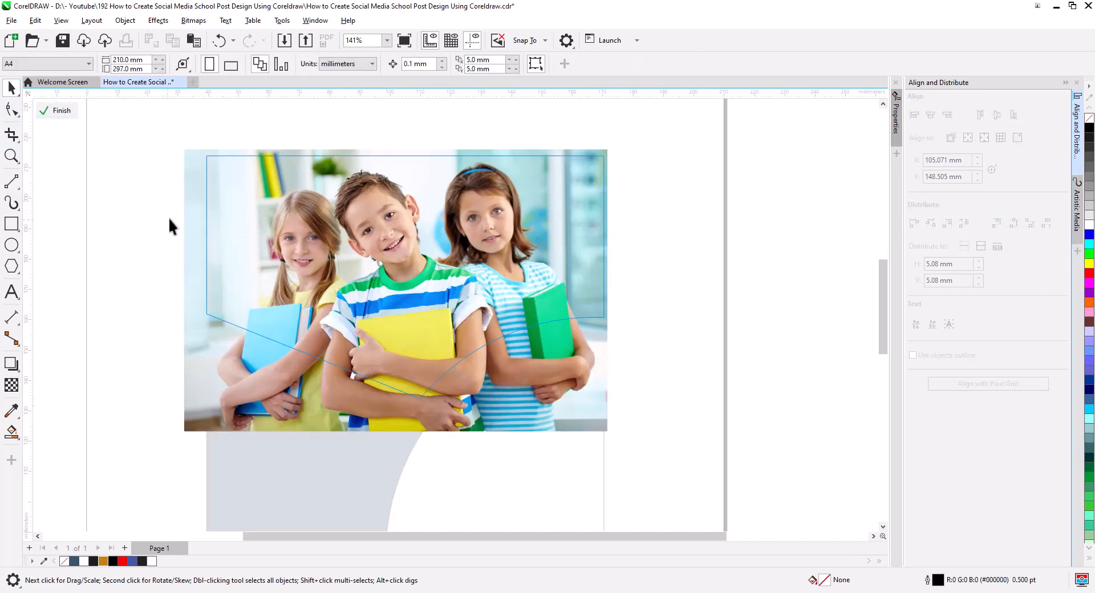
pyautogui.click(186, 219)
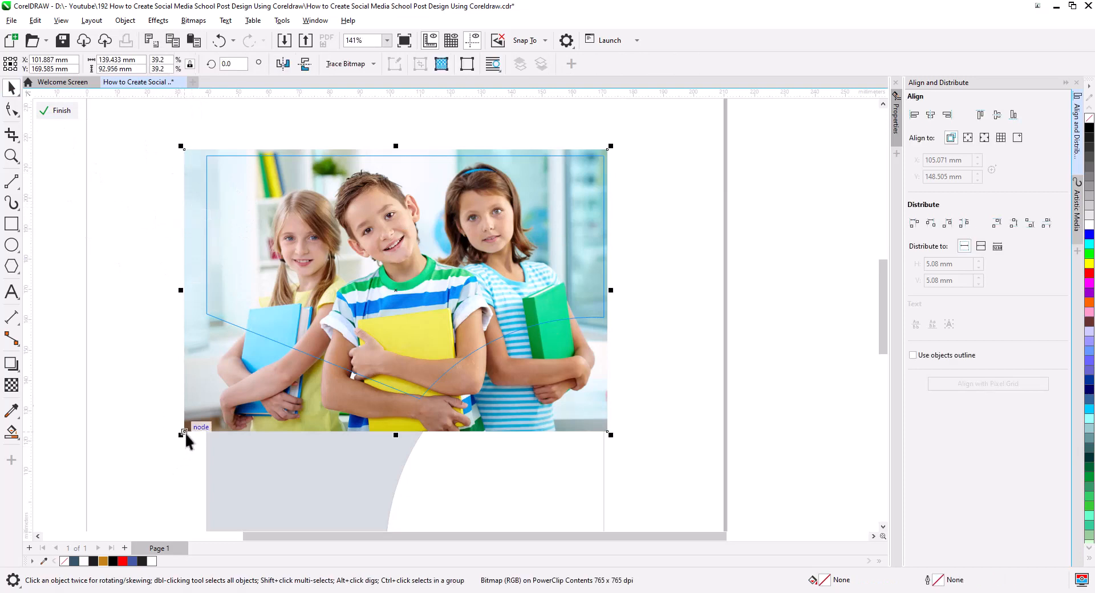
pyautogui.moveTo(182, 436); pyautogui.dragTo(94, 472)
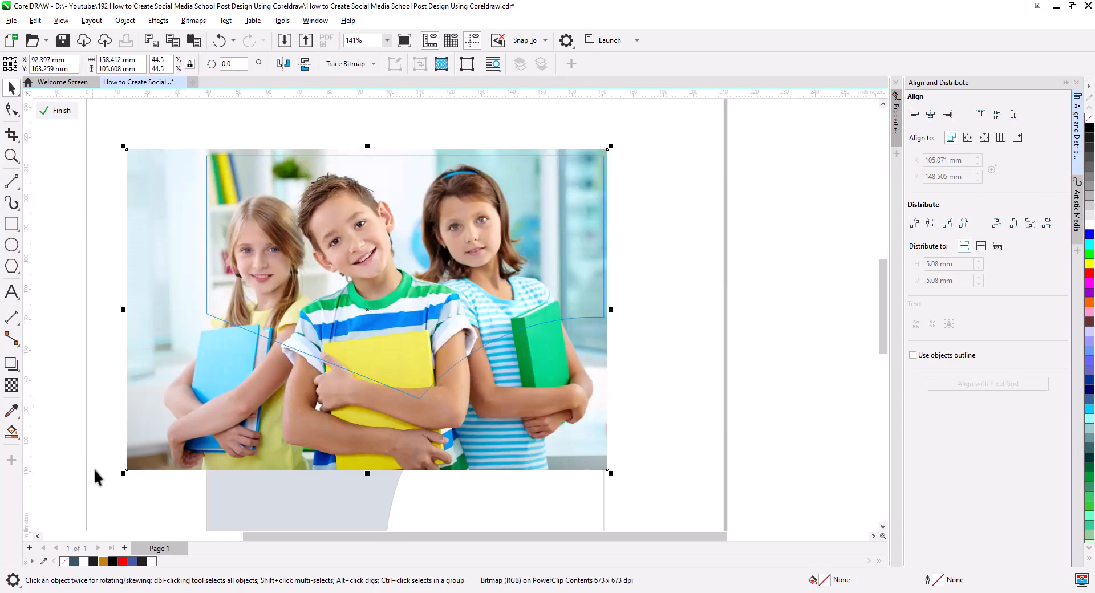
pyautogui.click(61, 111)
pyautogui.click(662, 345)
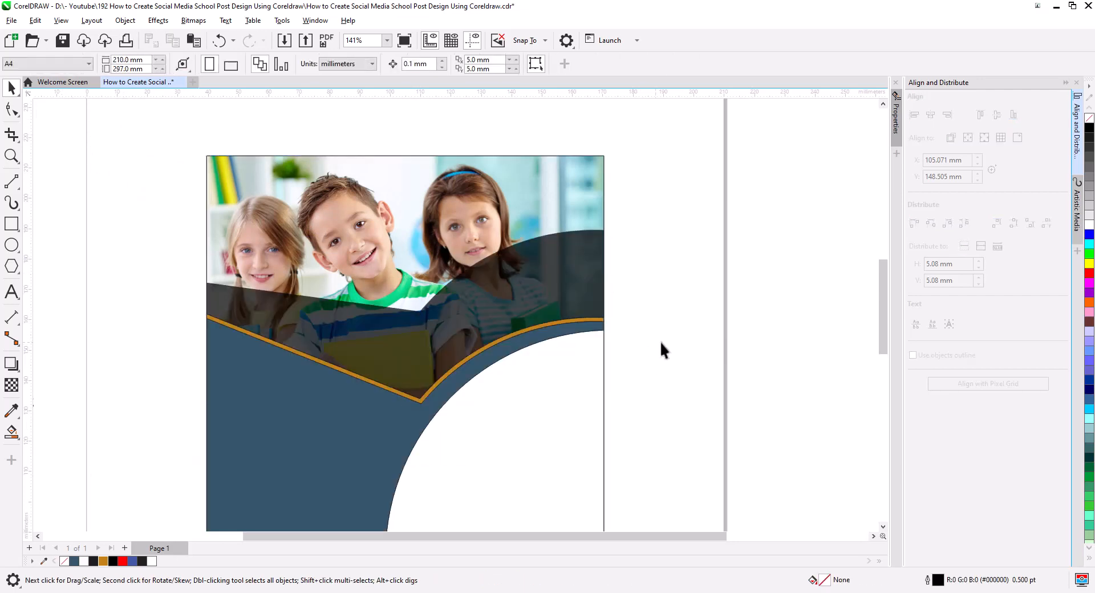
# - Send the slate-blue shape below the gold strip to the back of the page
pyautogui.scroll(-2, 604, 295)
pyautogui.moveTo(575, 370); pyautogui.dragTo(563, 320)
pyautogui.scroll(3, 495, 296)
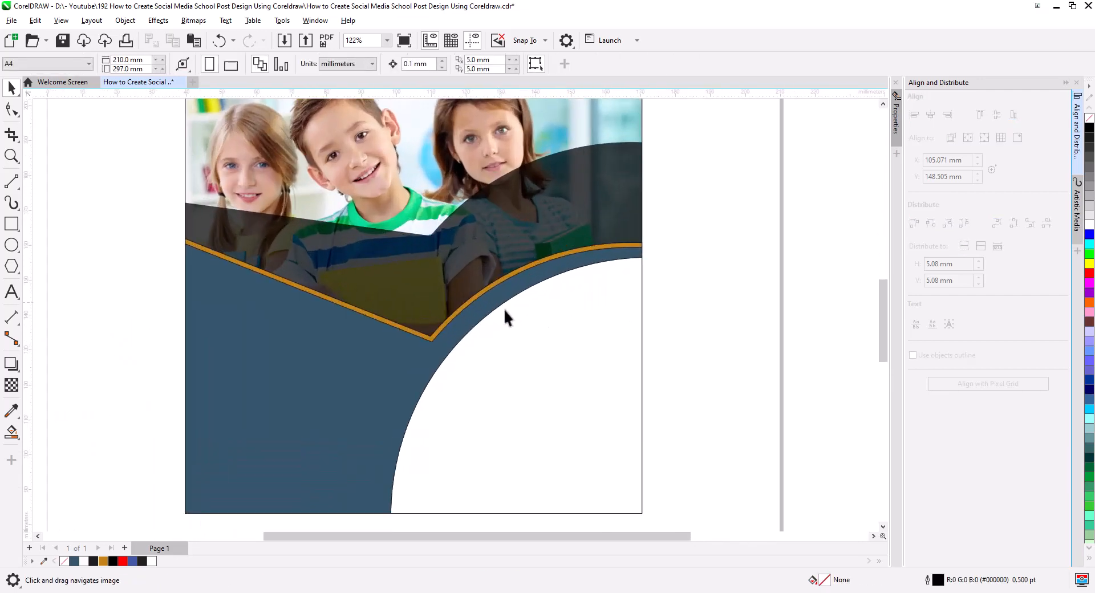
pyautogui.click(436, 338)
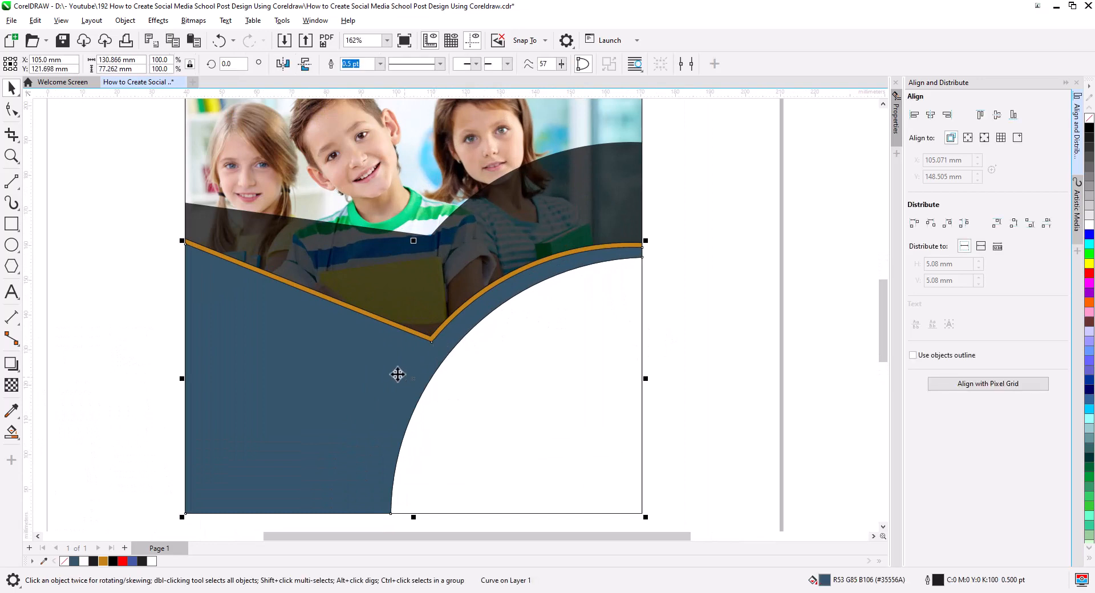
pyautogui.click(79, 223)
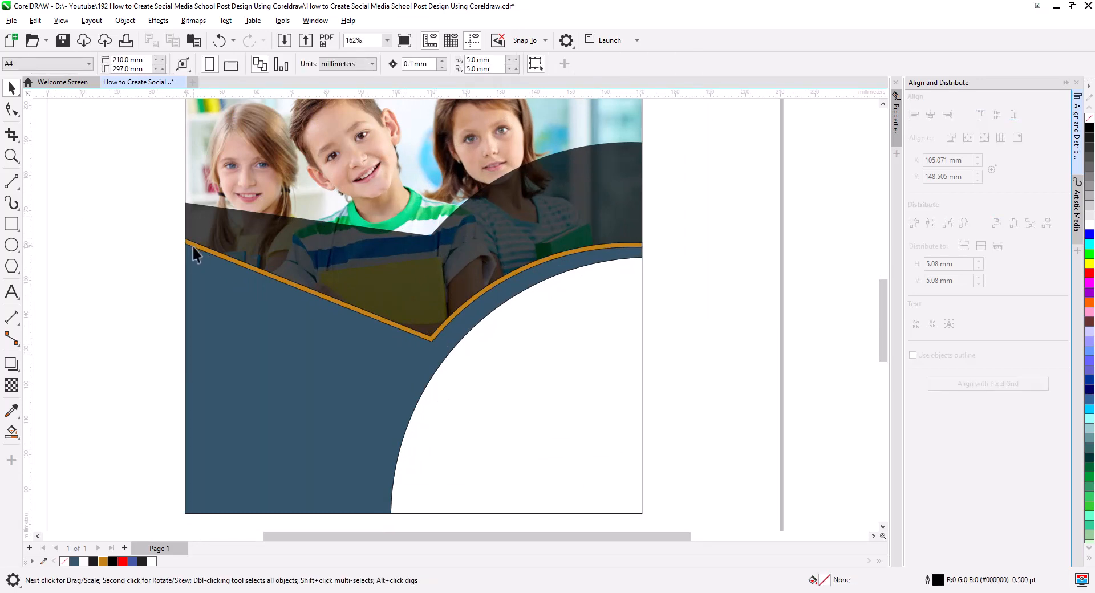
pyautogui.click(193, 251)
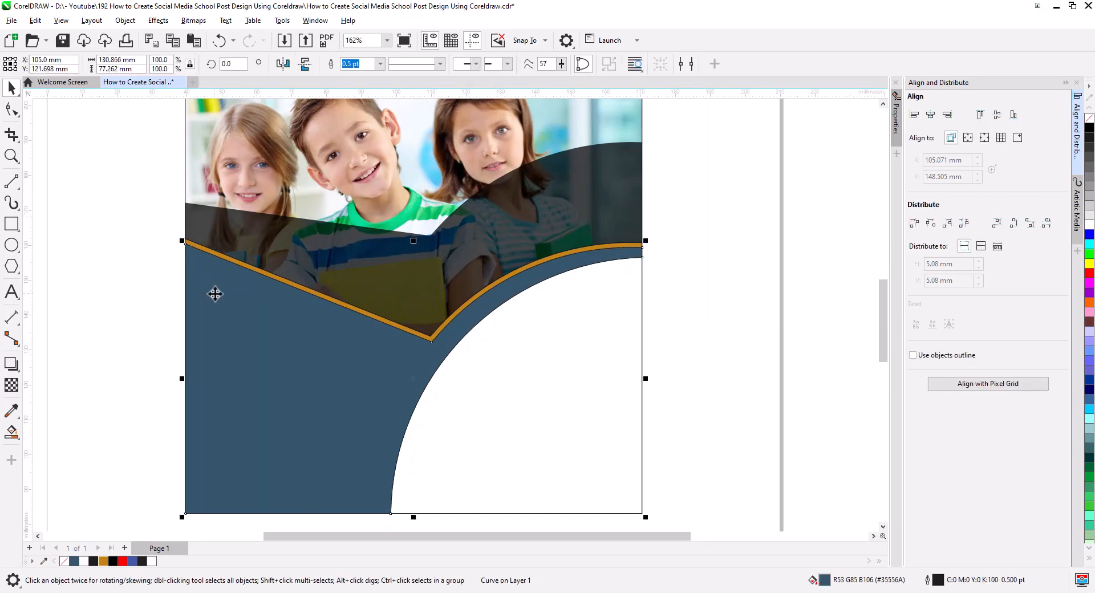
pyautogui.rightClick(373, 388)
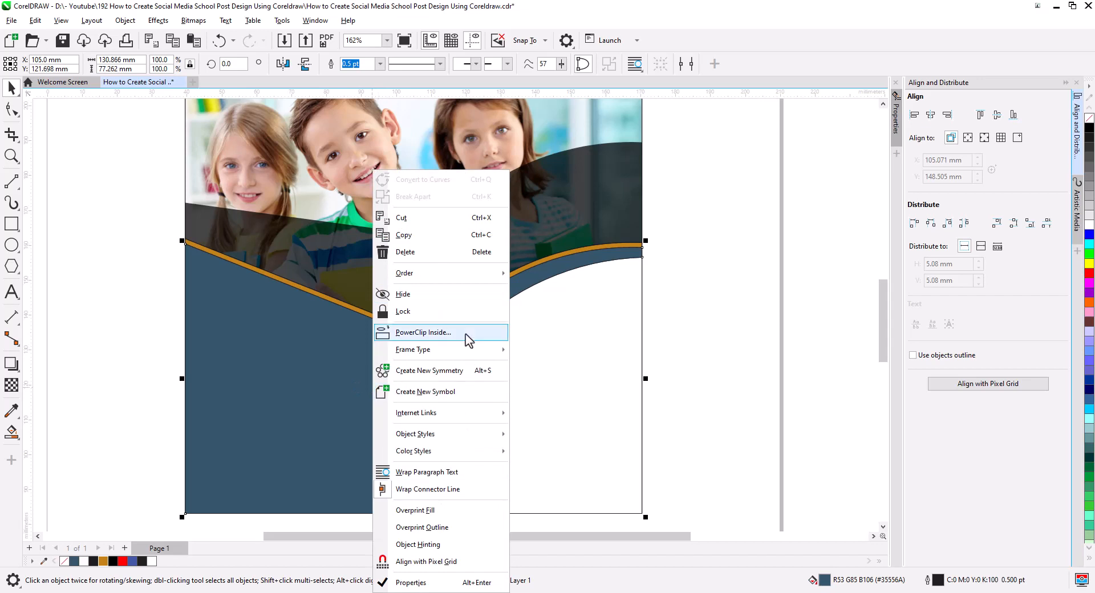
pyautogui.moveTo(466, 281)
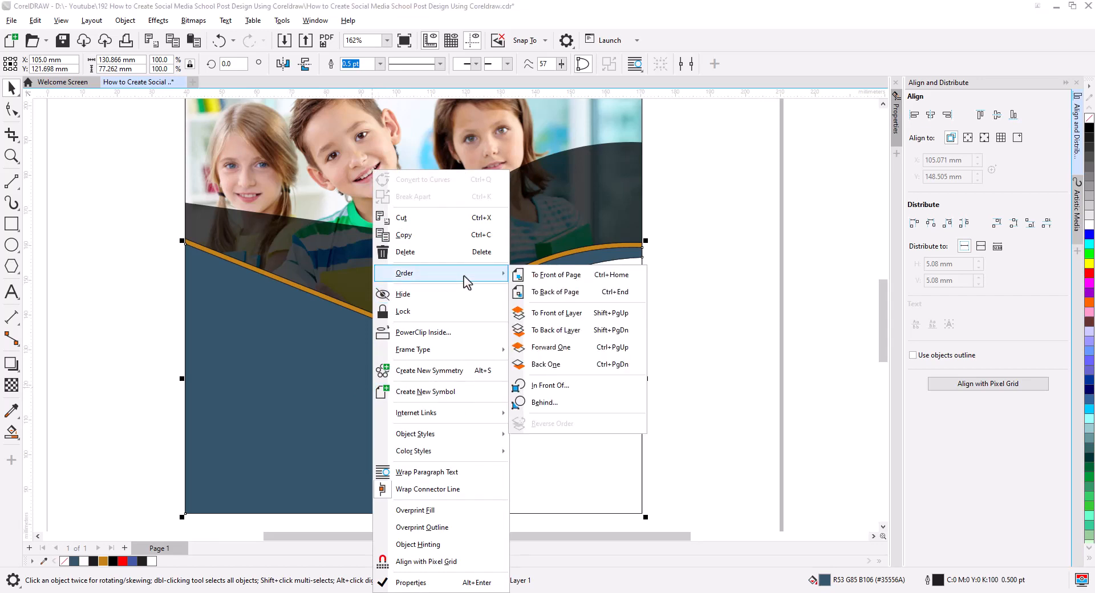
pyautogui.click(561, 294)
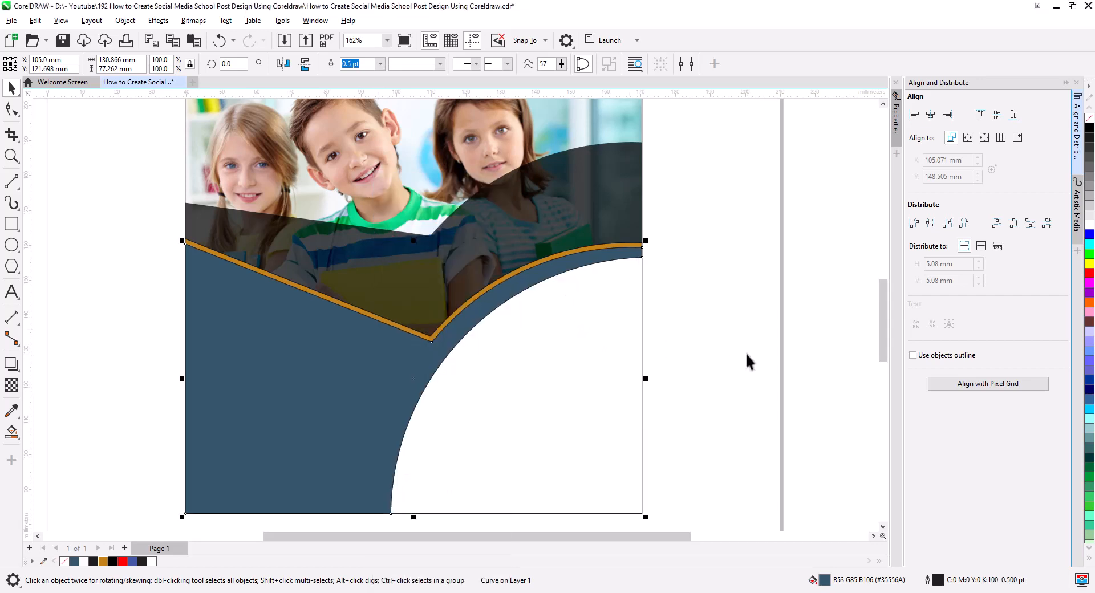
# - Change the gold strip's uniform fill to bright orange, #FF8C00
pyautogui.click(431, 339)
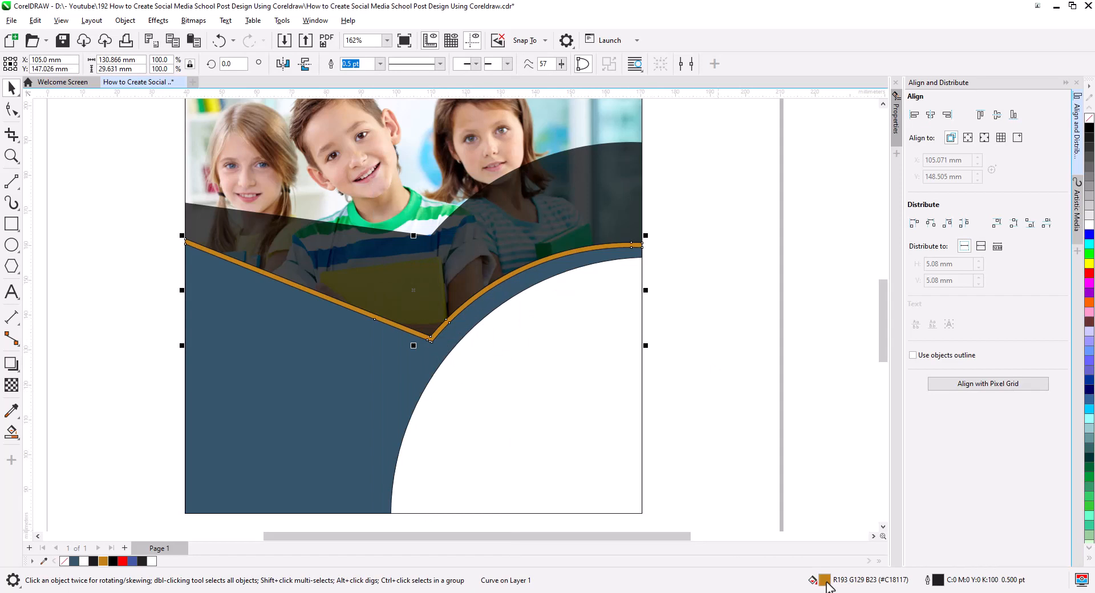
pyautogui.doubleClick(825, 581)
pyautogui.click(416, 197)
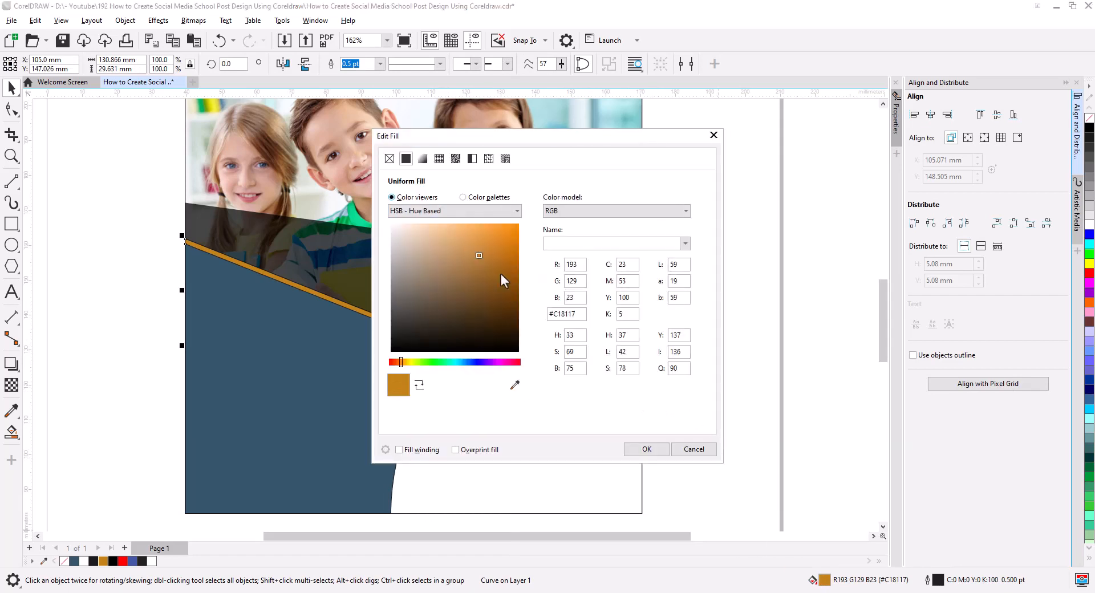
pyautogui.moveTo(484, 267); pyautogui.dragTo(533, 223)
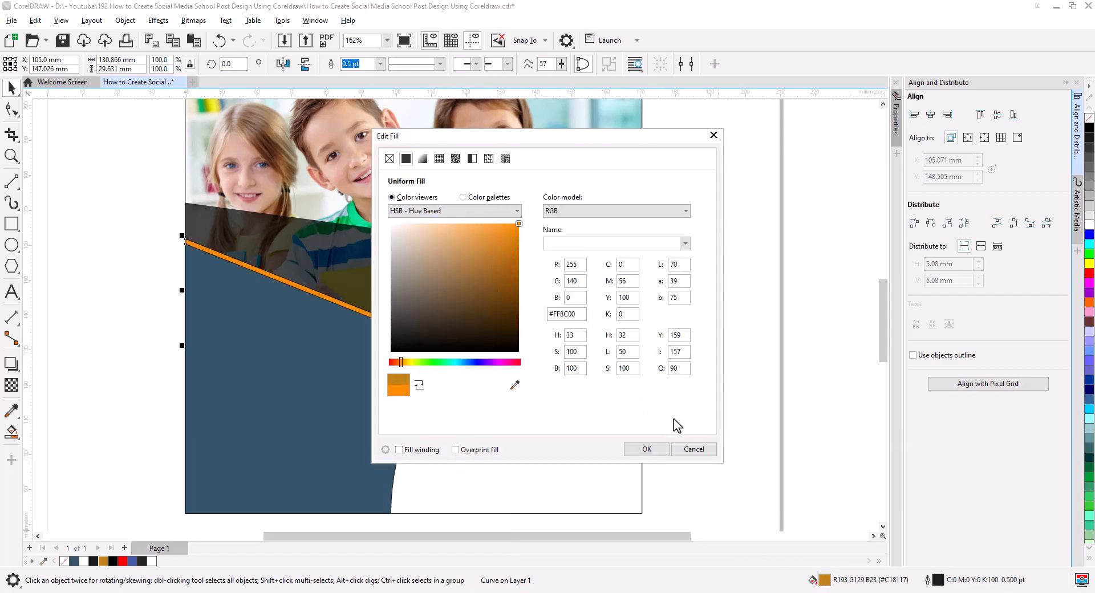
pyautogui.click(662, 454)
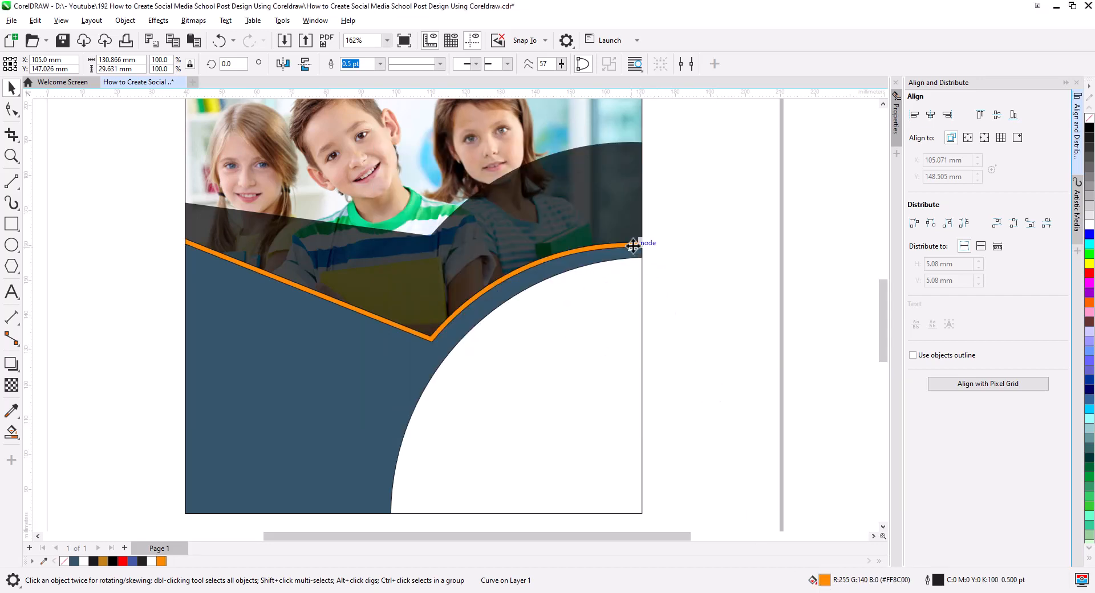
# - Remove the outlines from all shapes in the square design
pyautogui.scroll(-2, 674, 395)
pyautogui.click(608, 408)
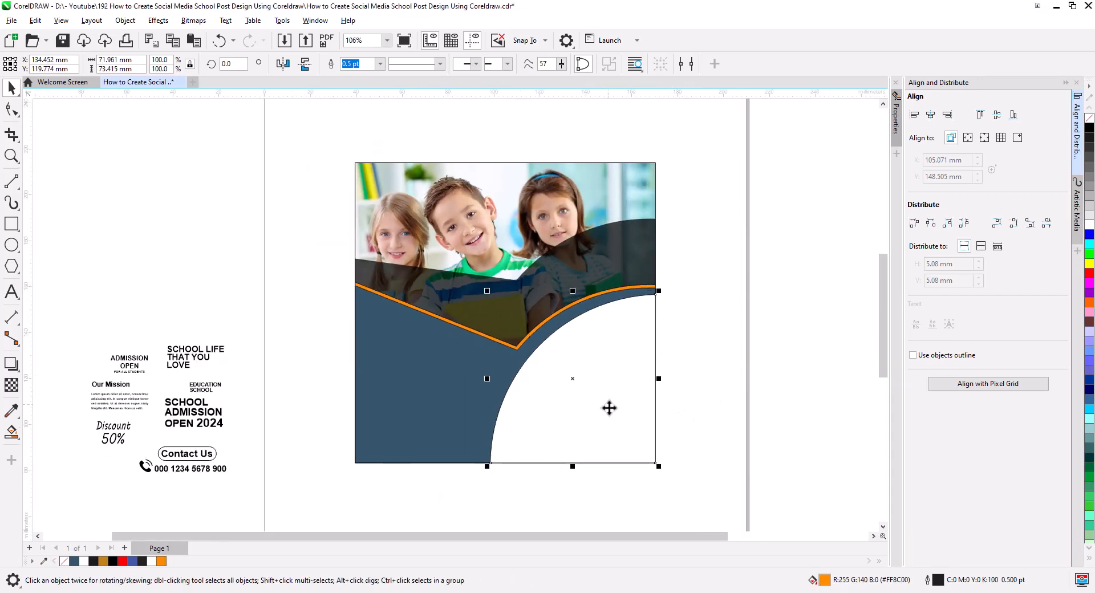
pyautogui.moveTo(690, 482); pyautogui.dragTo(350, 147)
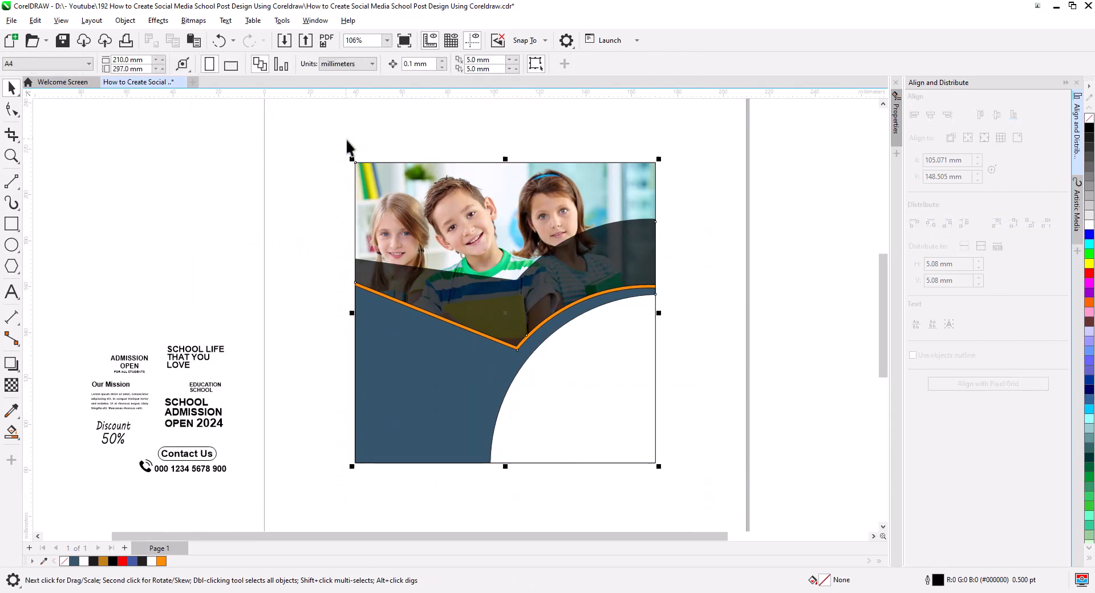
pyautogui.rightClick(1087, 118)
pyautogui.click(761, 307)
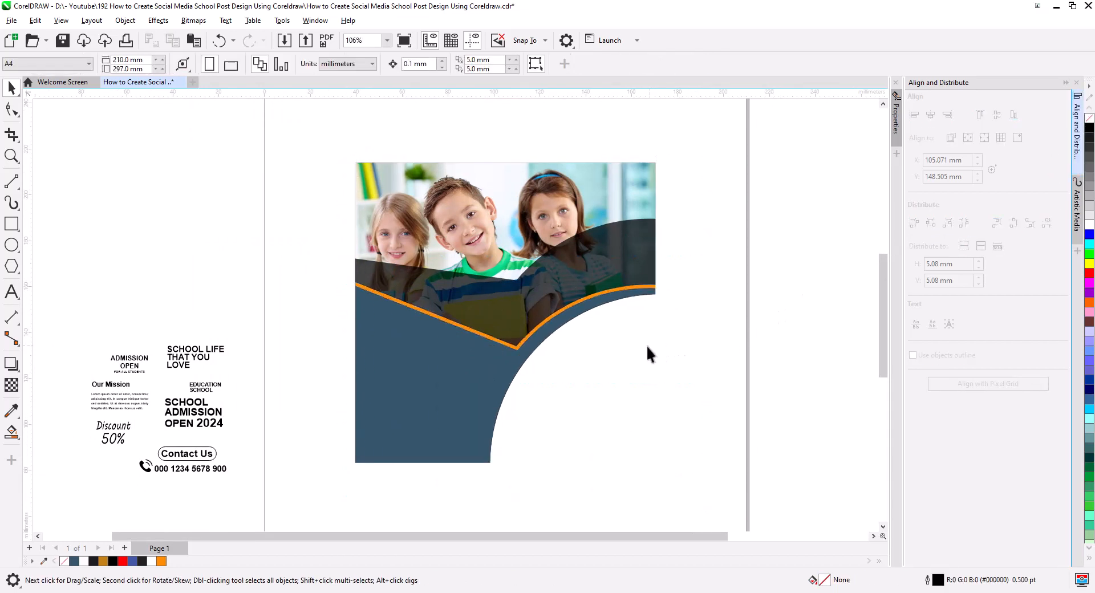
# - Give the white curved shape in the lower-right corner of the square design a black outline
pyautogui.click(614, 404)
pyautogui.rightClick(1089, 128)
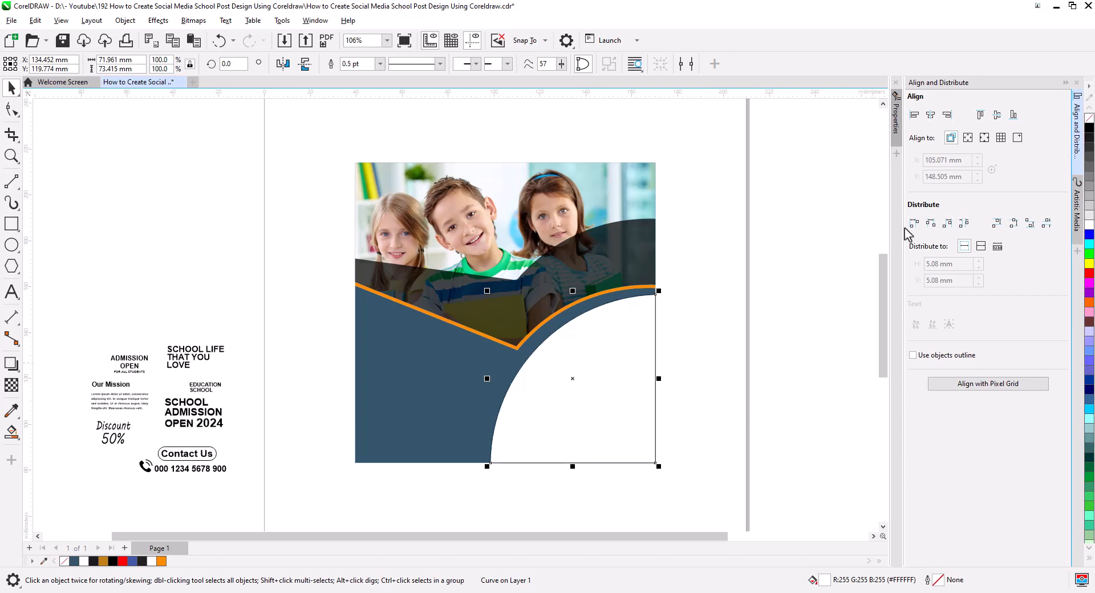
pyautogui.click(742, 319)
# - Draw a rectangle about 55 × 28 mm in the empty area beside the page, above the text blocks
pyautogui.scroll(1, 544, 399)
pyautogui.moveTo(543, 401); pyautogui.dragTo(601, 443)
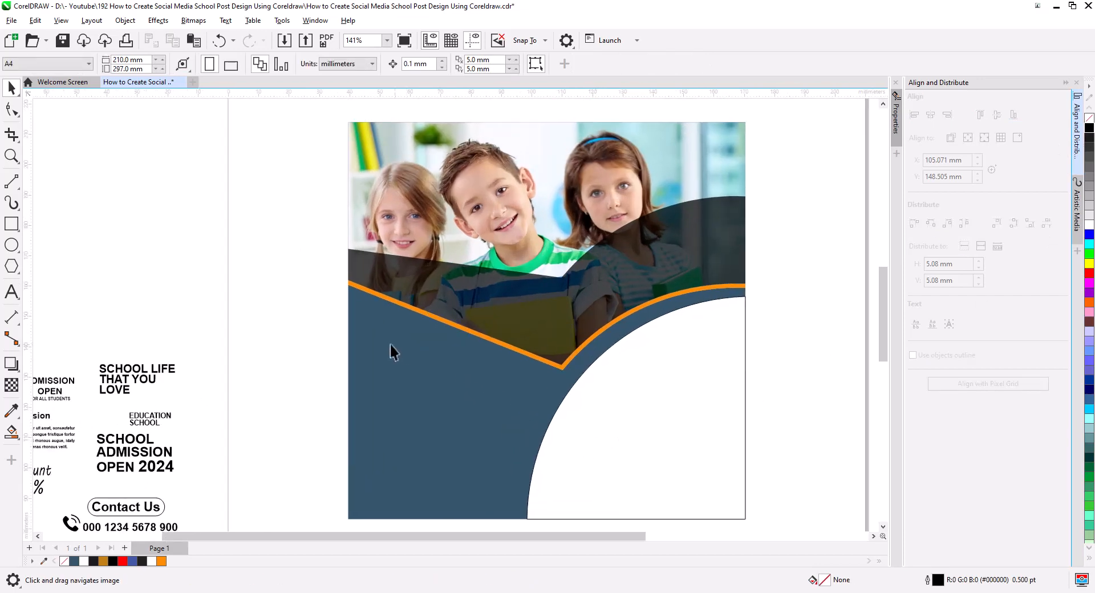
pyautogui.moveTo(390, 344); pyautogui.dragTo(490, 354)
pyautogui.click(11, 224)
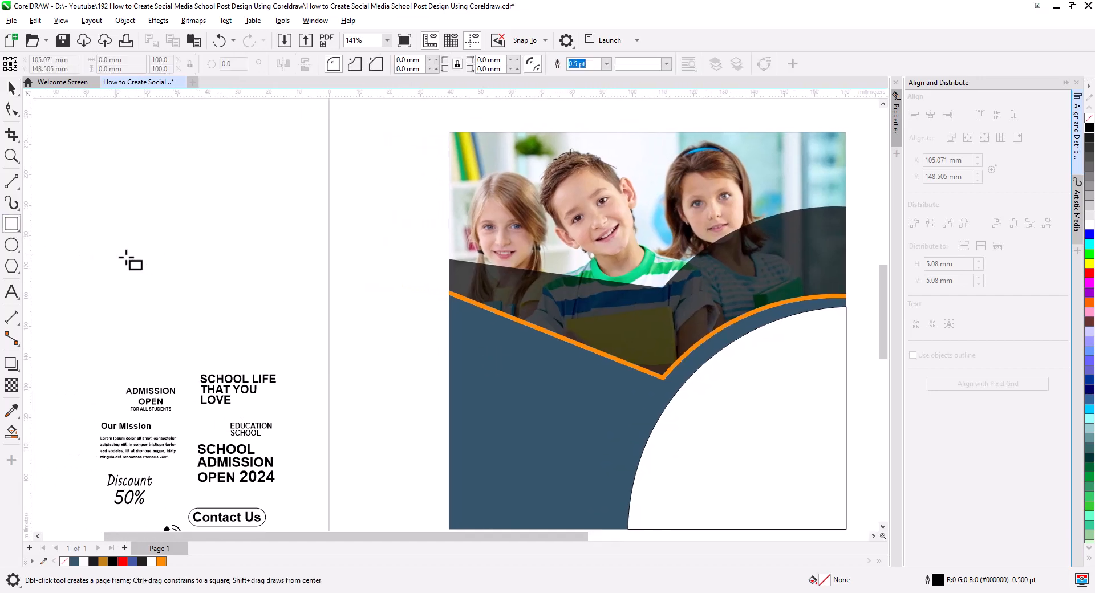
pyautogui.moveTo(149, 227); pyautogui.dragTo(317, 311)
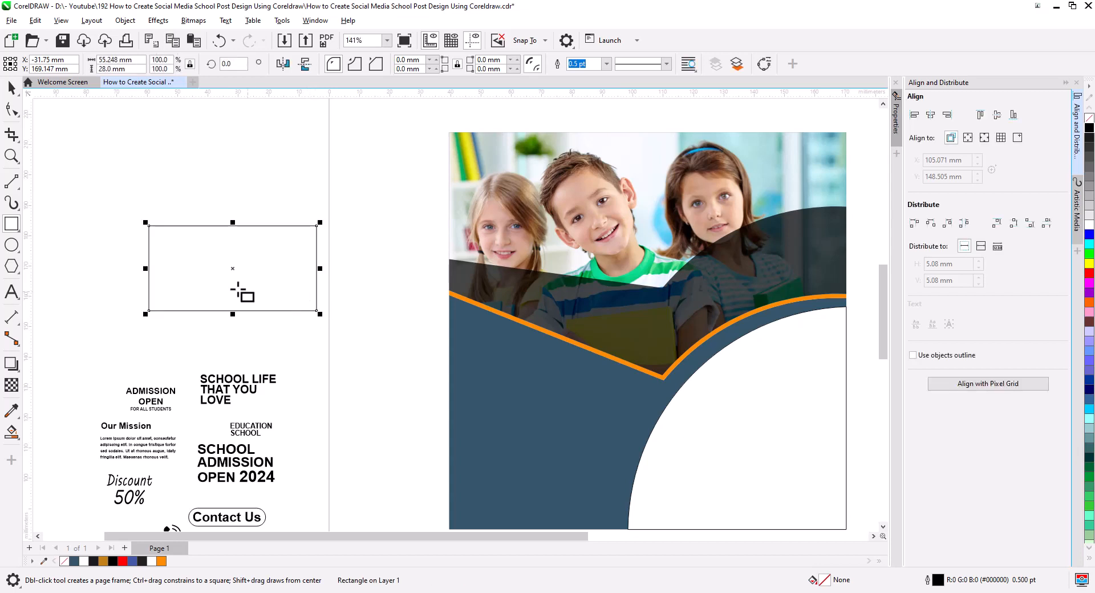
# - Chamfer all four corners of the new rectangle by about 7.55 mm
pyautogui.scroll(2, 231, 284)
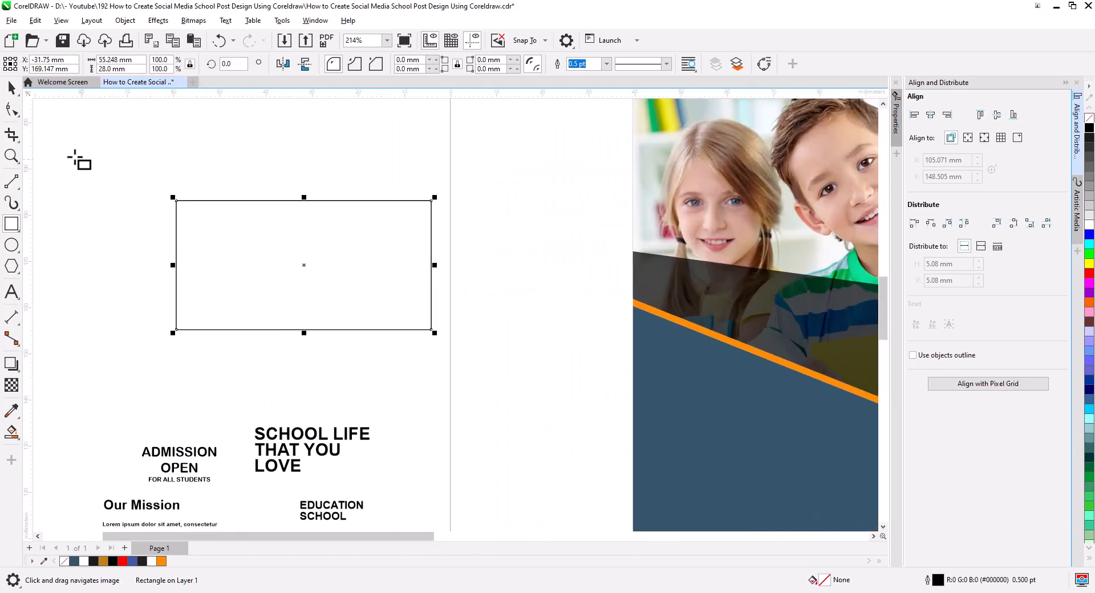
pyautogui.click(11, 109)
pyautogui.click(377, 65)
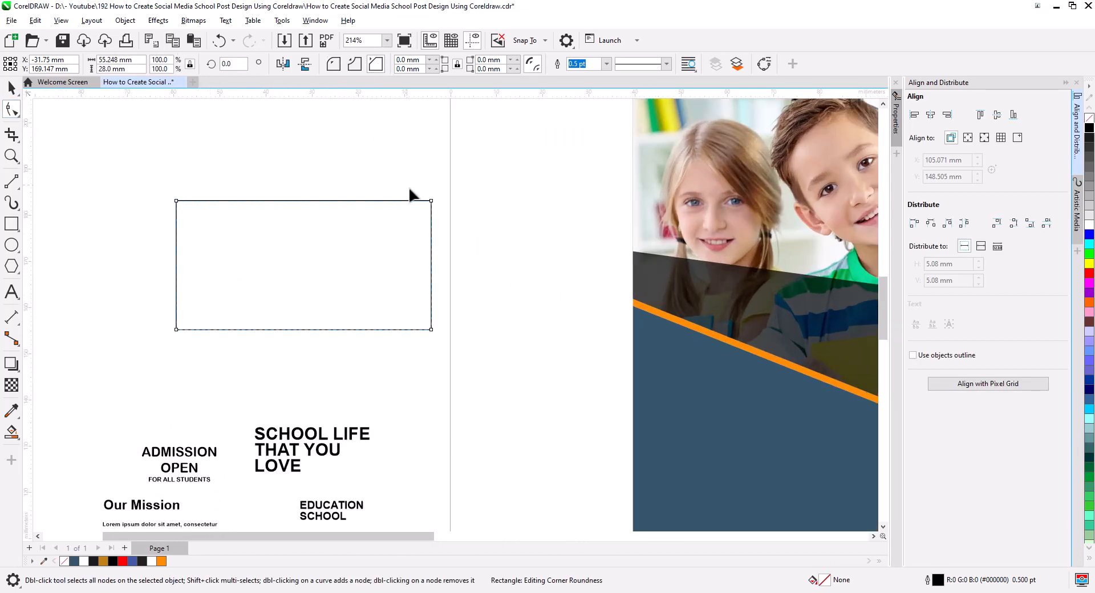
pyautogui.moveTo(432, 203); pyautogui.dragTo(395, 225)
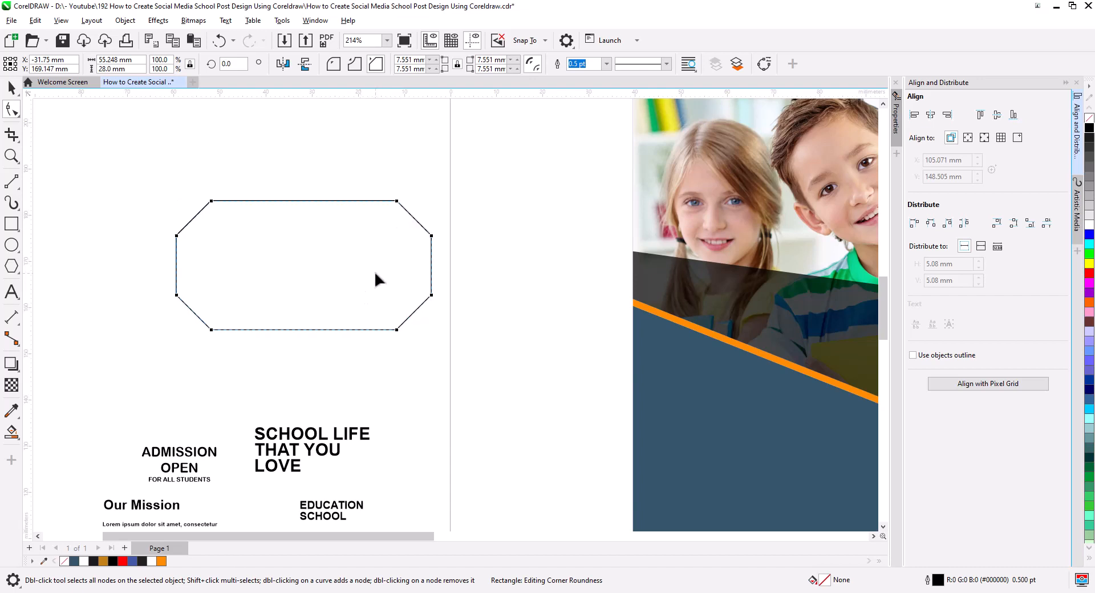
# - Draw a circle about 11 mm in diameter overlapping the left edge of the chamfered rectangle
pyautogui.moveTo(265, 275); pyautogui.dragTo(343, 255)
pyautogui.click(12, 245)
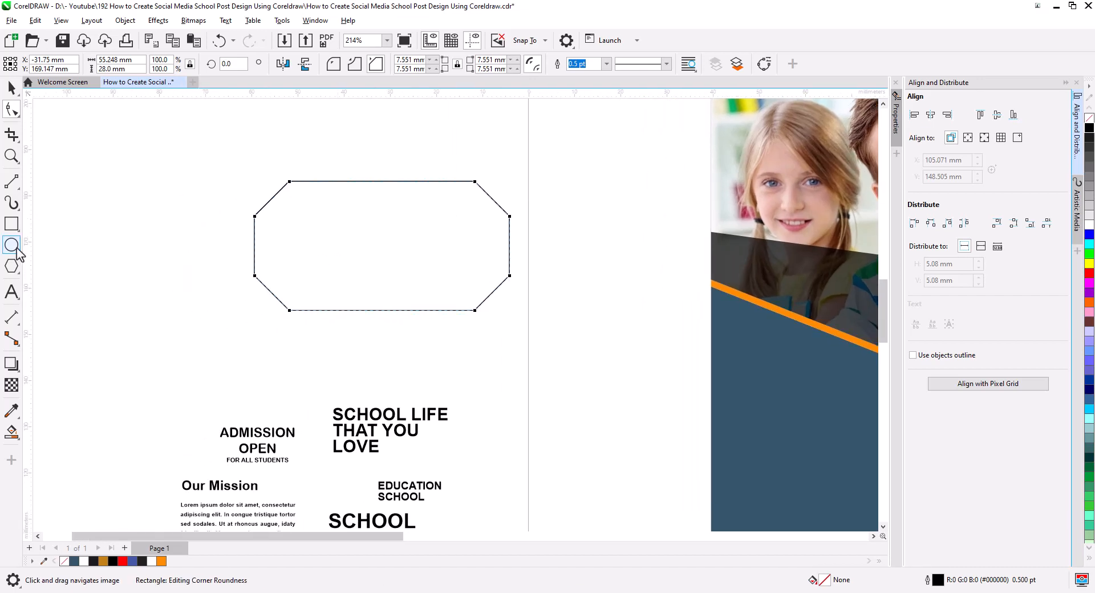
pyautogui.moveTo(210, 222); pyautogui.dragTo(261, 272)
pyautogui.press('space')
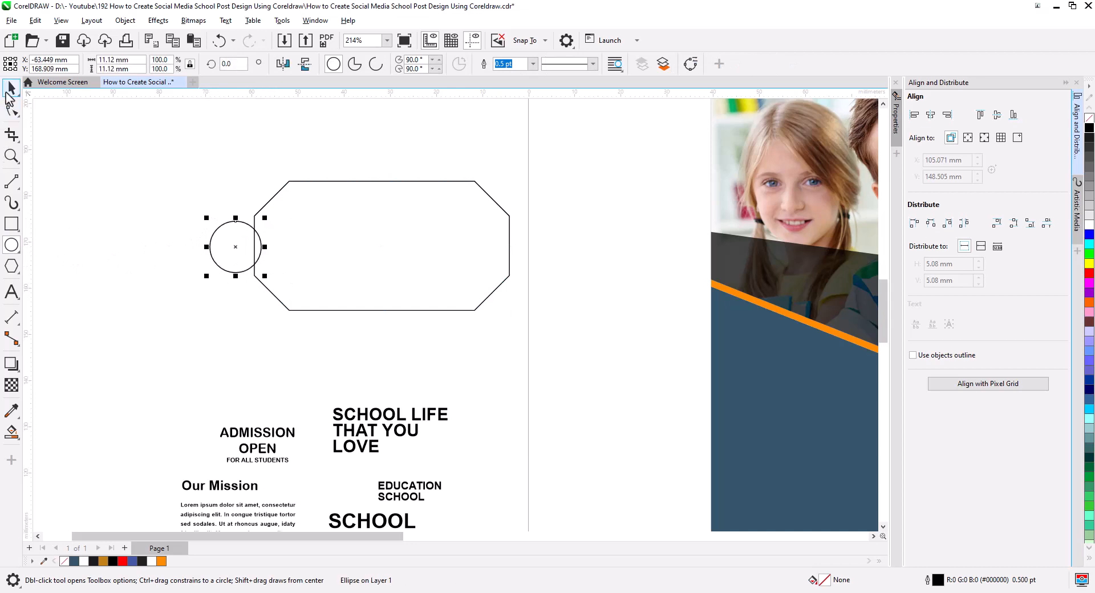
# - Align the circle's vertical centre with the chamfered rectangle and move it horizontally left until it clears the edge
pyautogui.keyDown('shift'); pyautogui.click(283, 279); pyautogui.keyUp('shift')
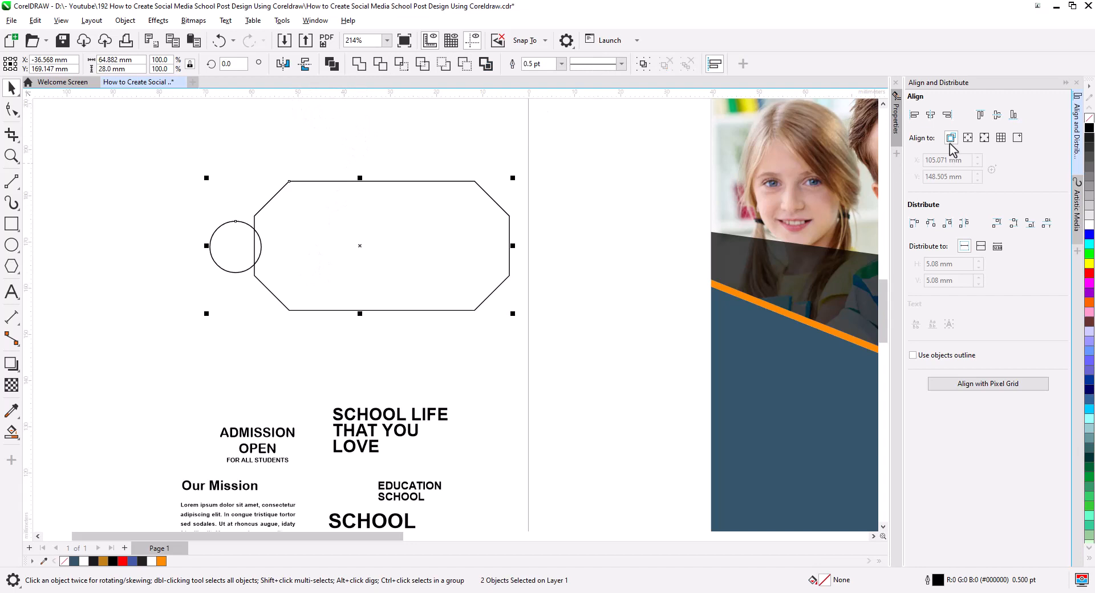
pyautogui.click(998, 116)
pyautogui.click(211, 271)
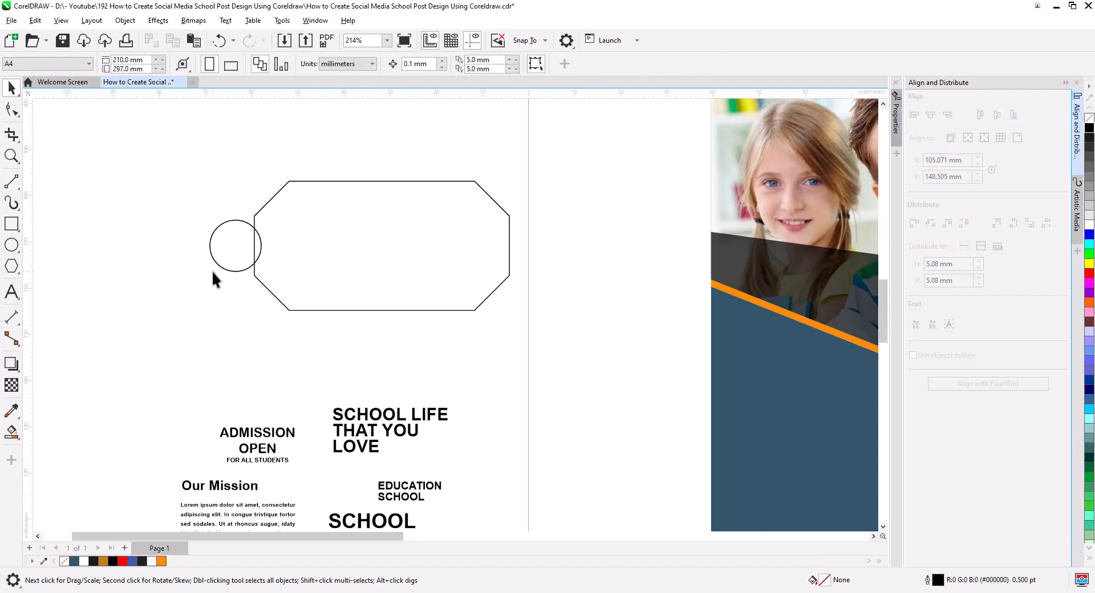
pyautogui.moveTo(237, 253); pyautogui.dragTo(217, 252)
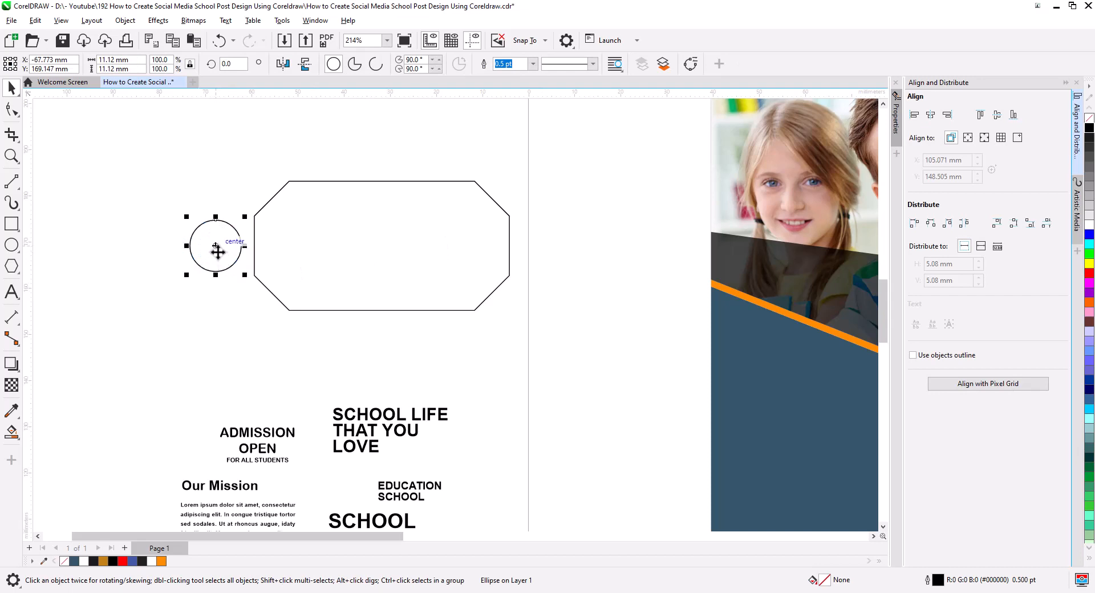
pyautogui.click(239, 302)
# - Draw two straight lines joining the circle's top and bottom points to the nearest left-side corners of the chamfered rectangle
pyautogui.scroll(2, 252, 272)
pyautogui.moveTo(255, 239); pyautogui.dragTo(255, 279)
pyautogui.click(143, 258)
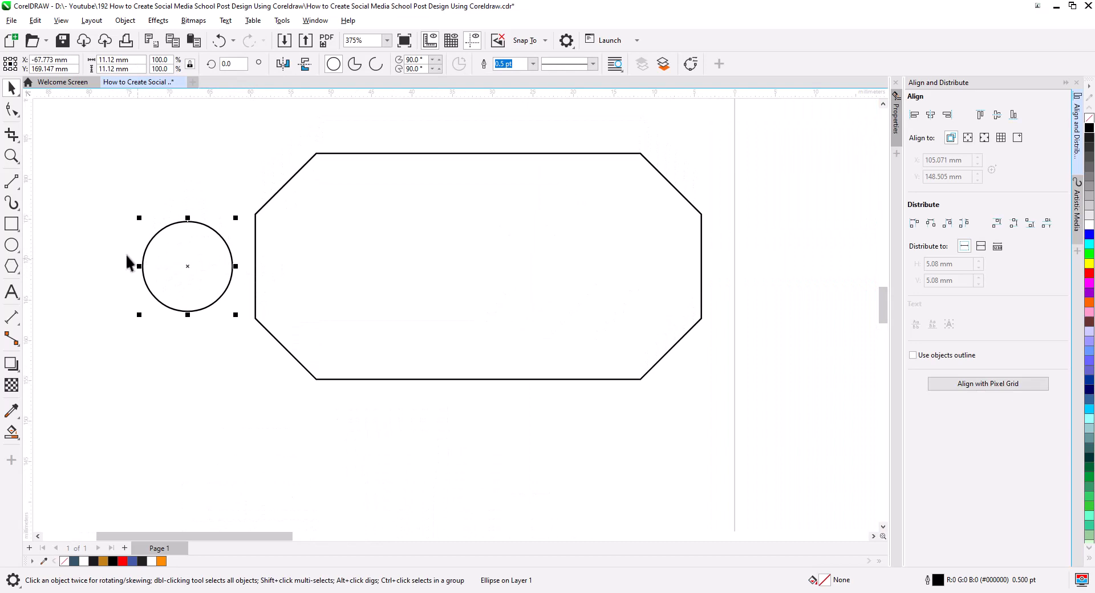
pyautogui.click(12, 180)
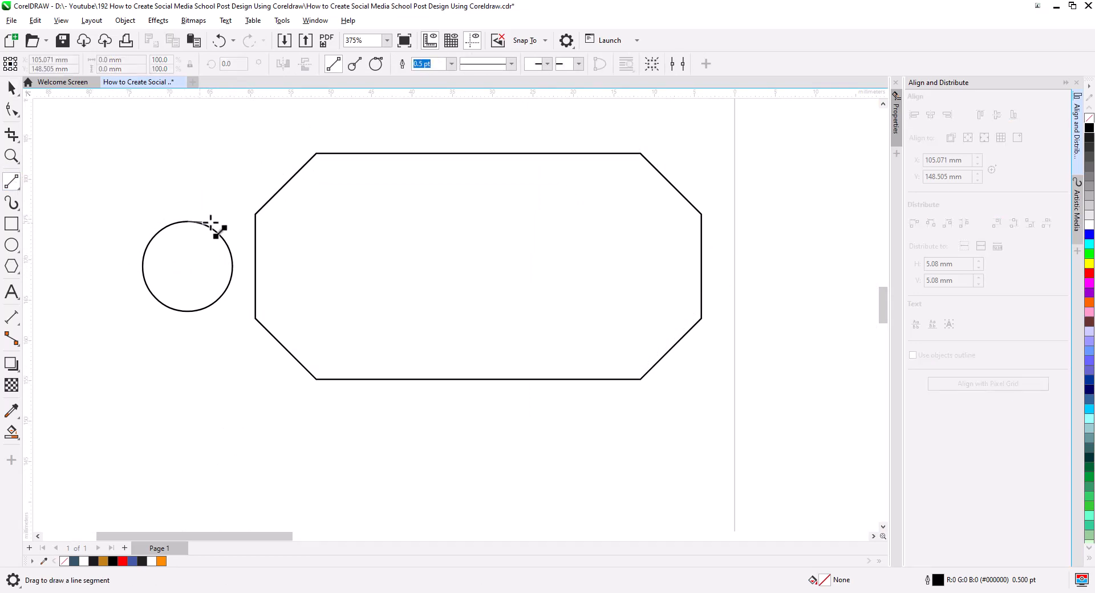
pyautogui.moveTo(211, 223); pyautogui.dragTo(257, 215)
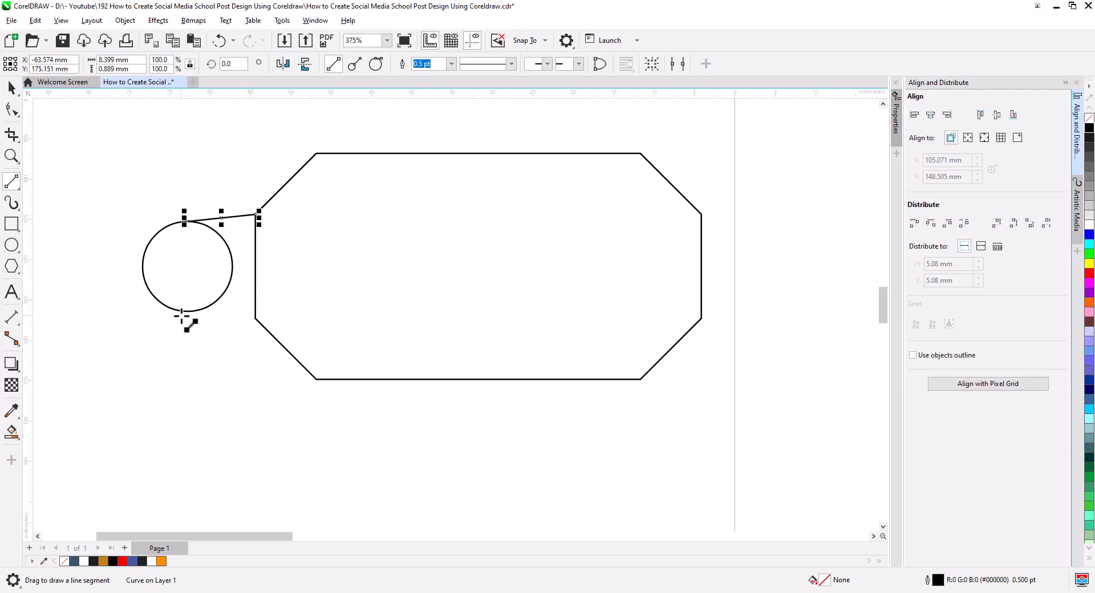
pyautogui.moveTo(188, 312); pyautogui.dragTo(255, 318)
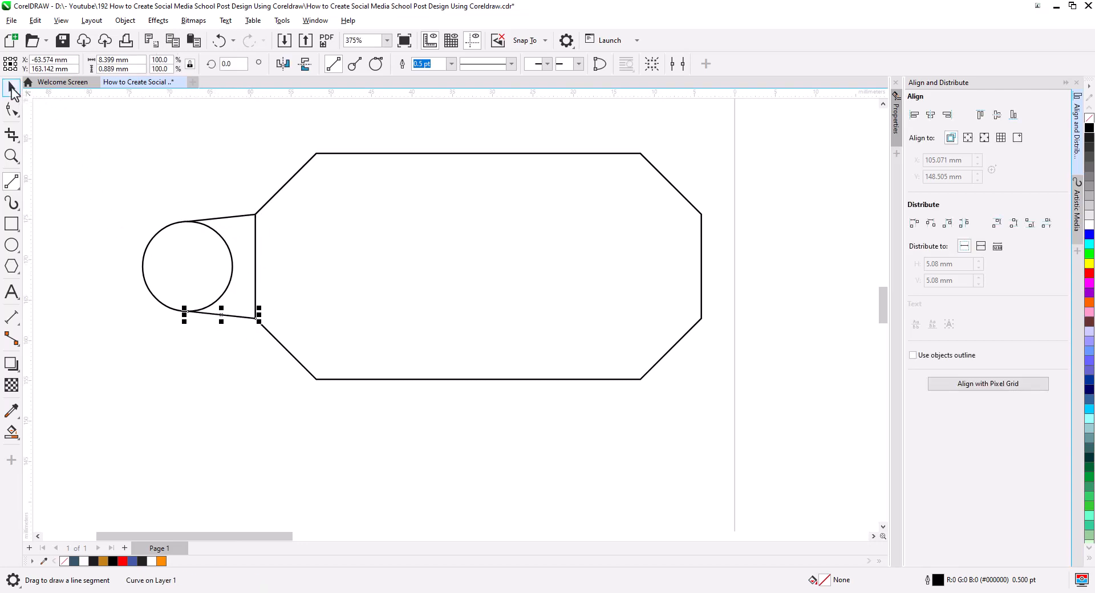
pyautogui.click(12, 88)
# - Smart-fill the chamfered rectangle, the gap between the lines and the circle with blue (C83 M74 Y0 K0)
pyautogui.moveTo(236, 382)
pyautogui.mouseDown()
pyautogui.moveTo(229, 353)
pyautogui.moveTo(248, 372)
pyautogui.mouseUp()
pyautogui.scroll(-1, 235, 361)
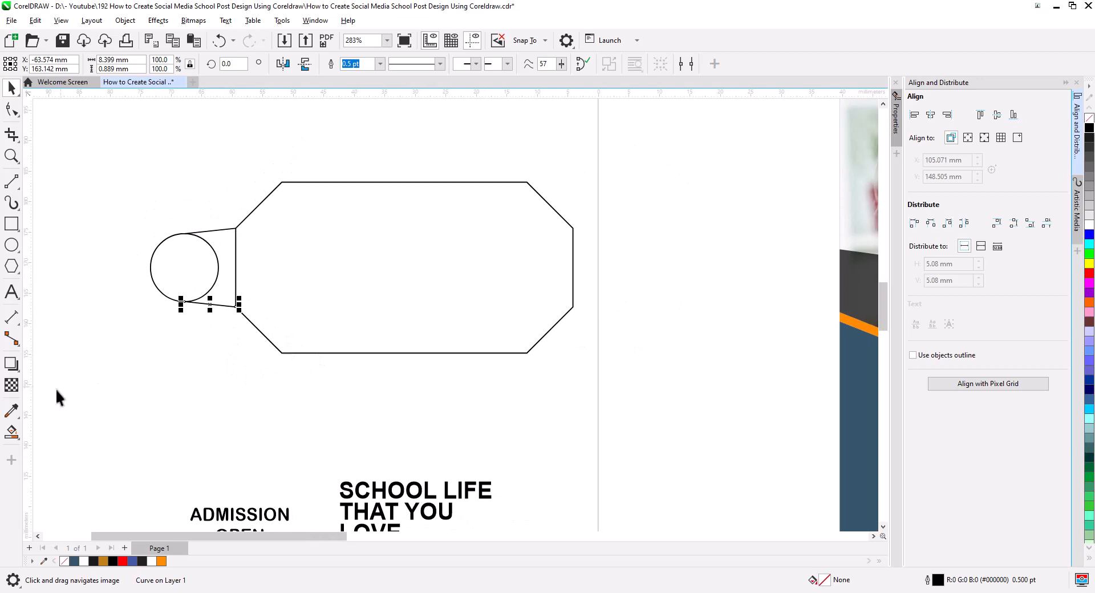
pyautogui.click(11, 432)
pyautogui.click(245, 277)
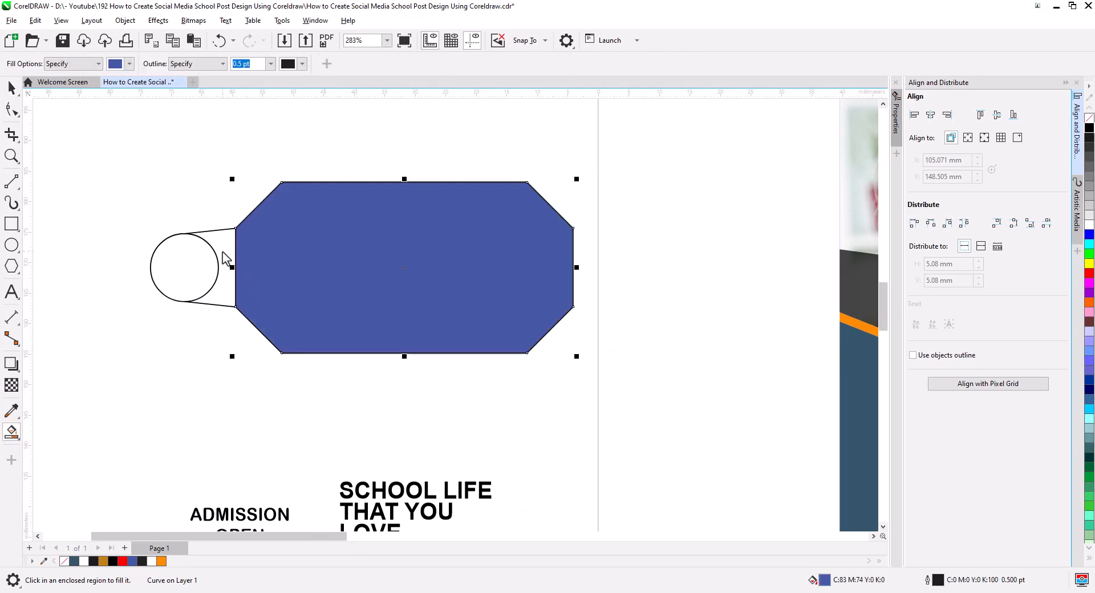
pyautogui.click(226, 260)
pyautogui.click(186, 267)
pyautogui.click(11, 88)
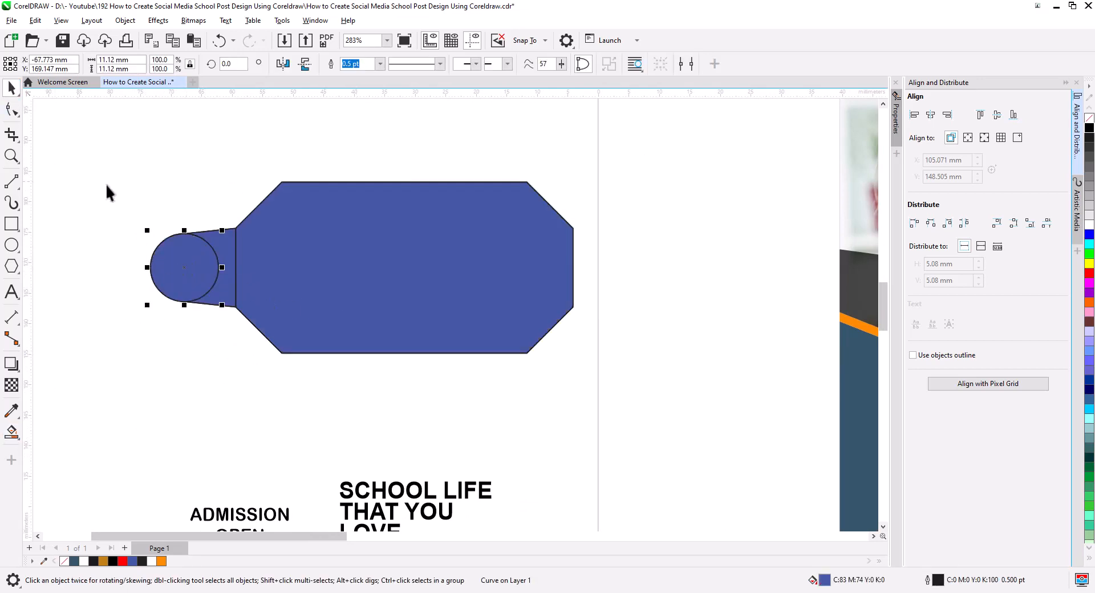
# - Weld the three blue filled regions into one tag shape
pyautogui.keyDown('shift'); pyautogui.click(228, 246); pyautogui.keyUp('shift')
pyautogui.keyDown('shift'); pyautogui.click(311, 251); pyautogui.keyUp('shift')
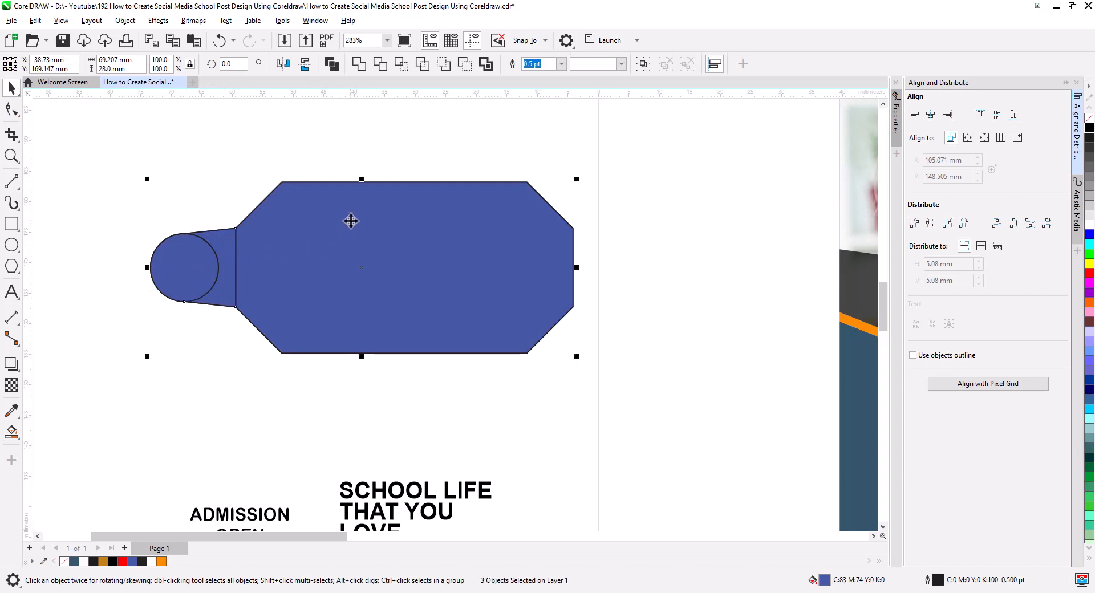
pyautogui.click(360, 63)
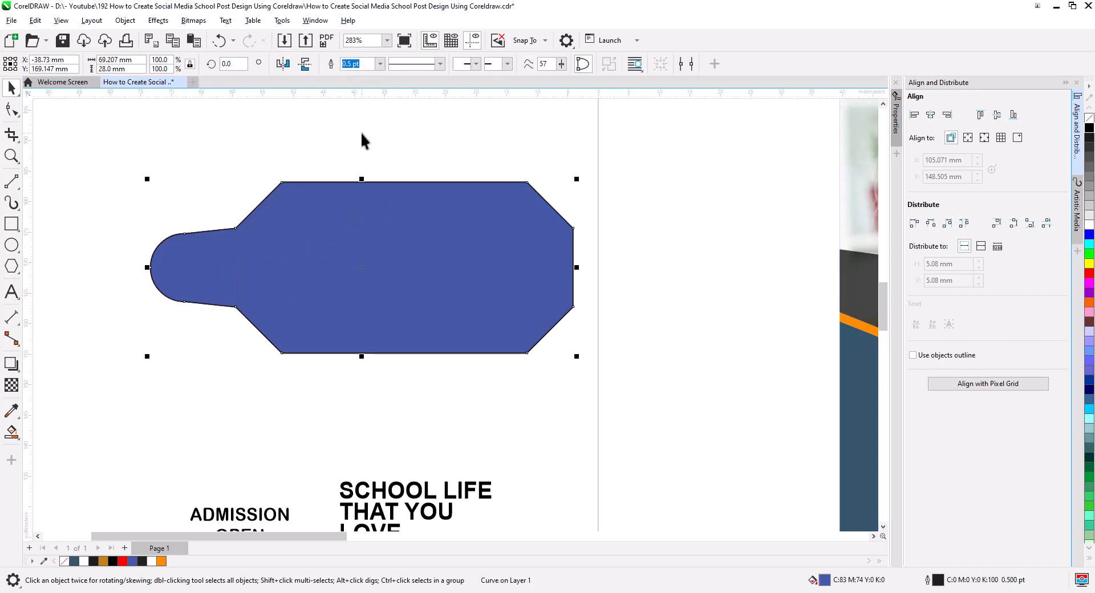
pyautogui.click(408, 131)
# - Stretch the two nodes at the tag's neck symmetrically apart vertically to widen the neck
pyautogui.click(249, 260)
pyautogui.click(11, 108)
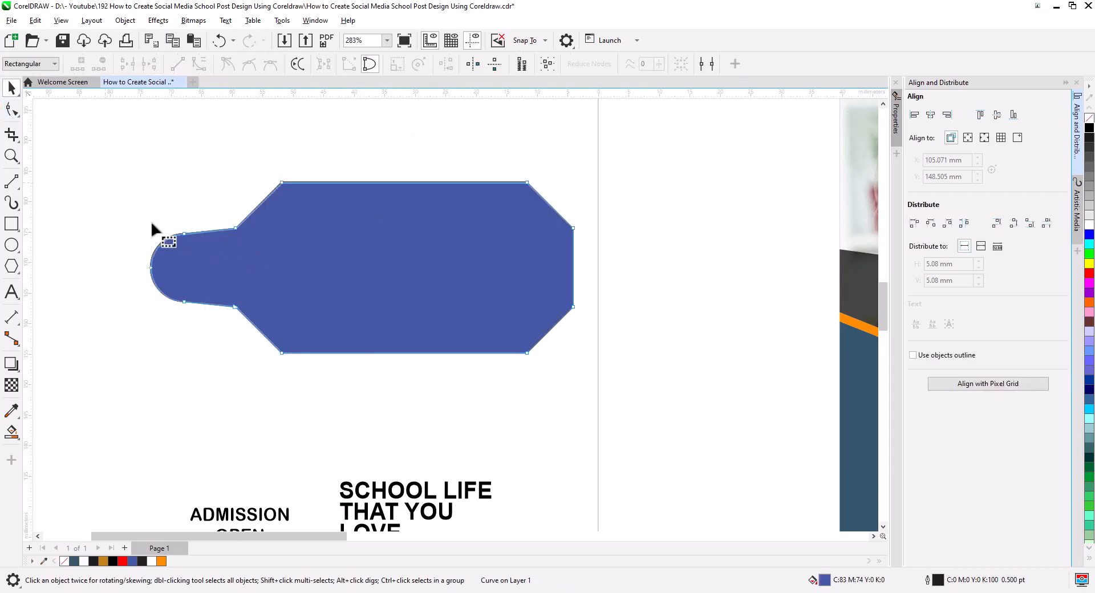
pyautogui.moveTo(215, 243); pyautogui.dragTo(259, 325)
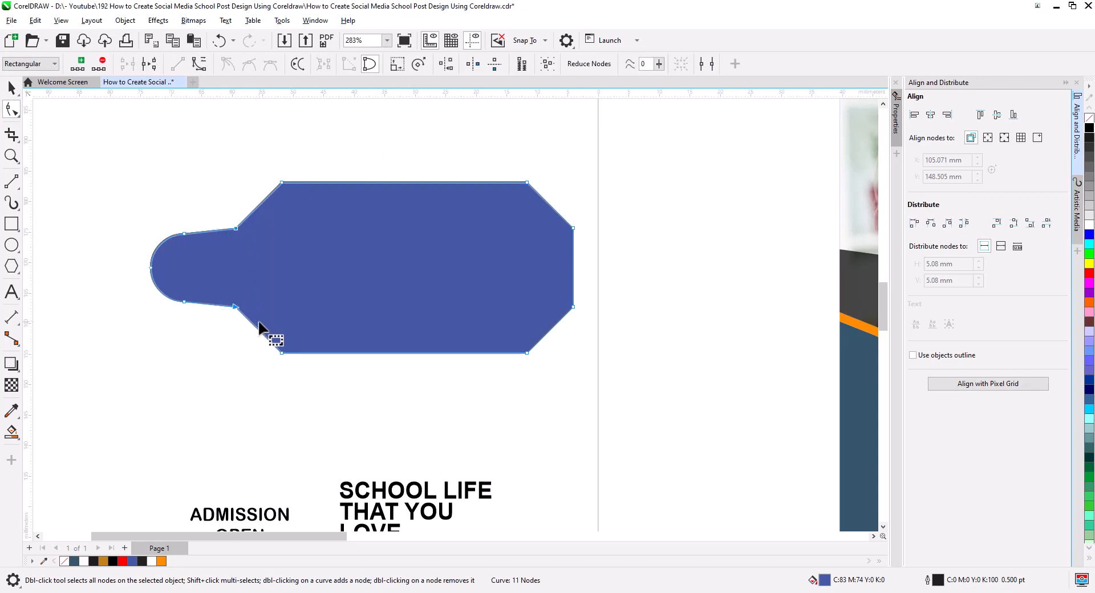
pyautogui.click(399, 66)
pyautogui.moveTo(236, 357); pyautogui.dragTo(235, 379)
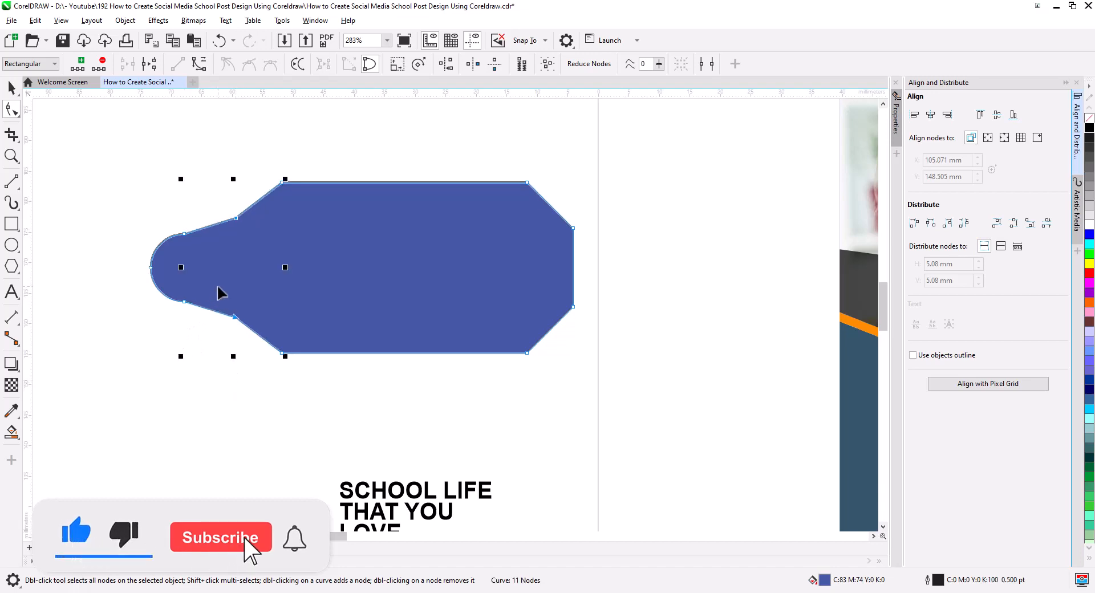
# - Pull the curve handles at the top and bottom of the tag's rounded end slightly inward for a smoother taper
pyautogui.click(166, 229)
pyautogui.click(183, 233)
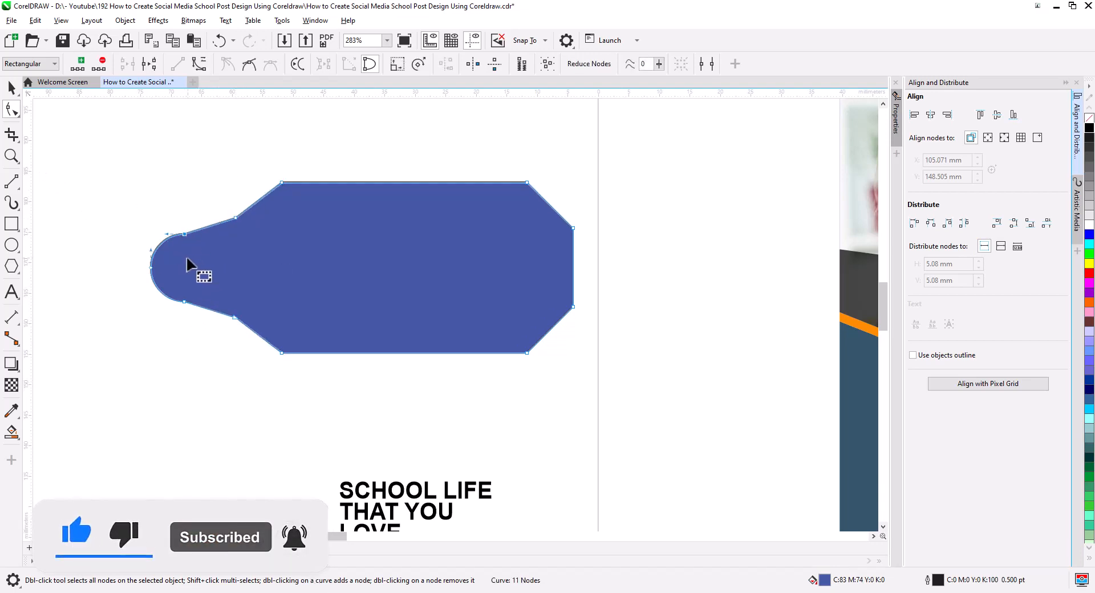
pyautogui.scroll(2, 170, 254)
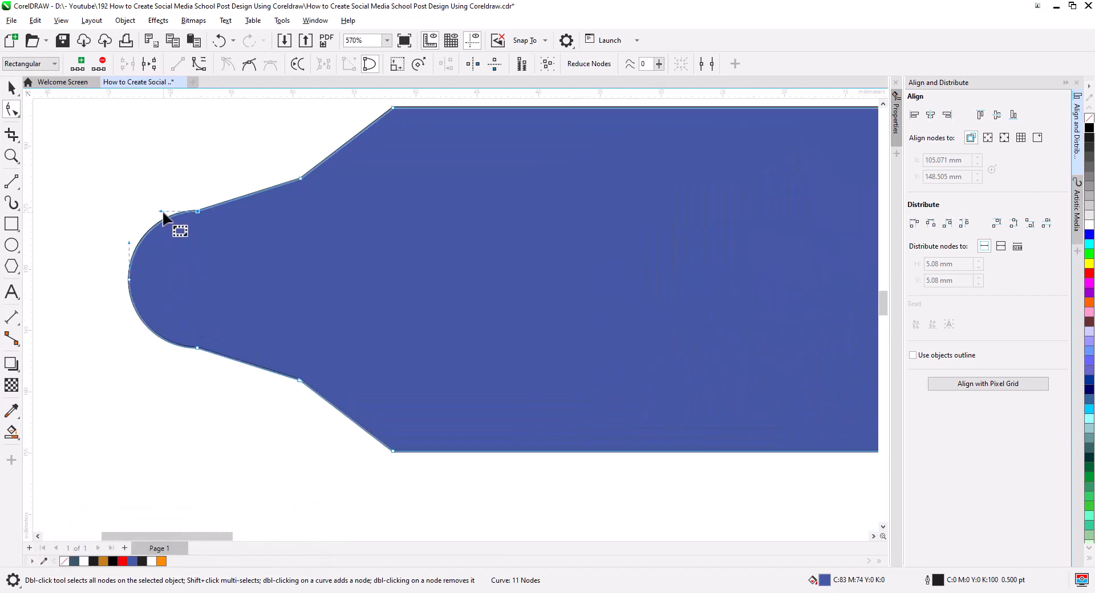
pyautogui.moveTo(161, 214); pyautogui.dragTo(160, 223)
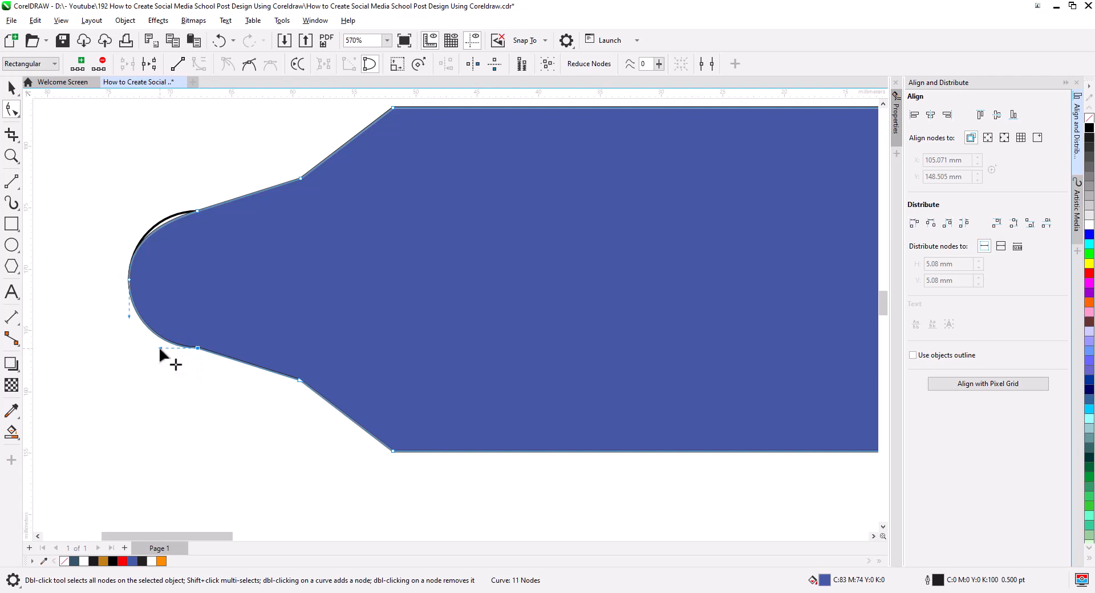
pyautogui.moveTo(159, 346); pyautogui.dragTo(160, 336)
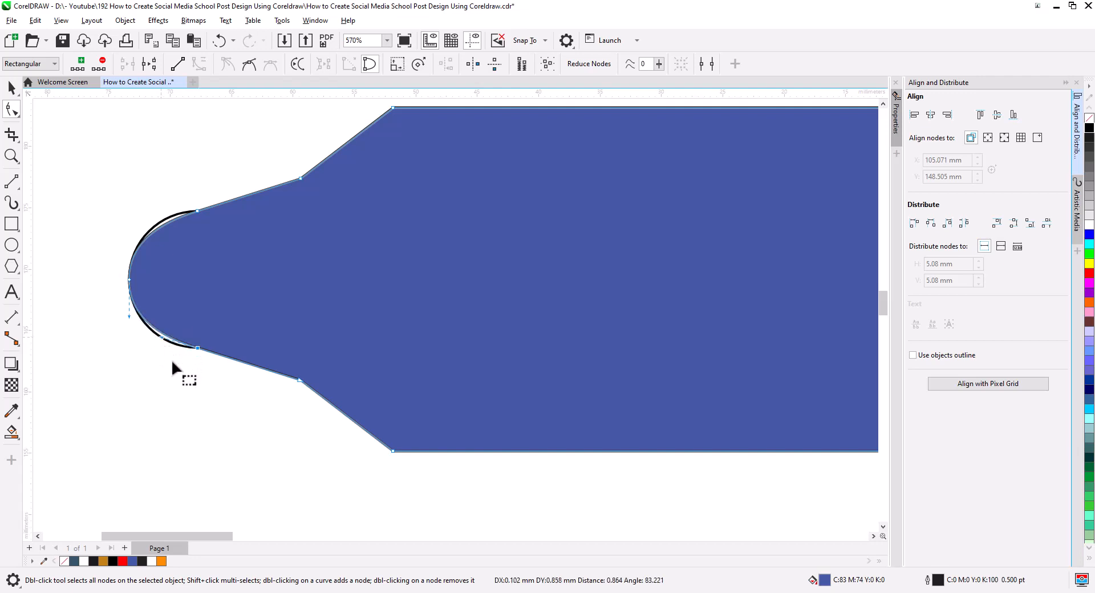
pyautogui.click(9, 88)
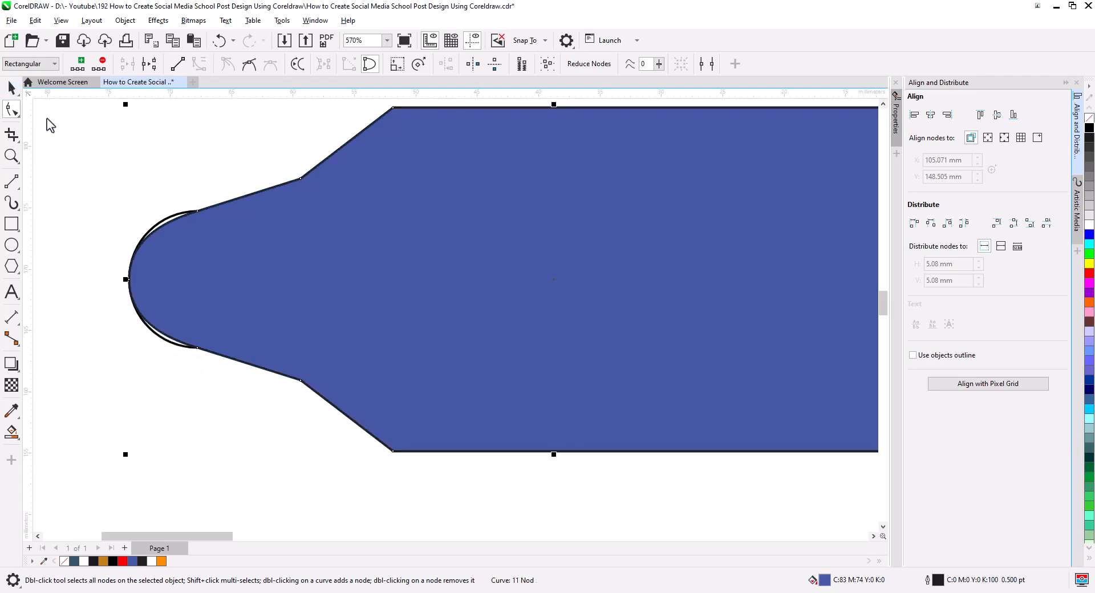
# - Bring the original circle to the front of the page and shrink it about its centre to about 5.66 mm
pyautogui.click(164, 221)
pyautogui.rightClick(166, 224)
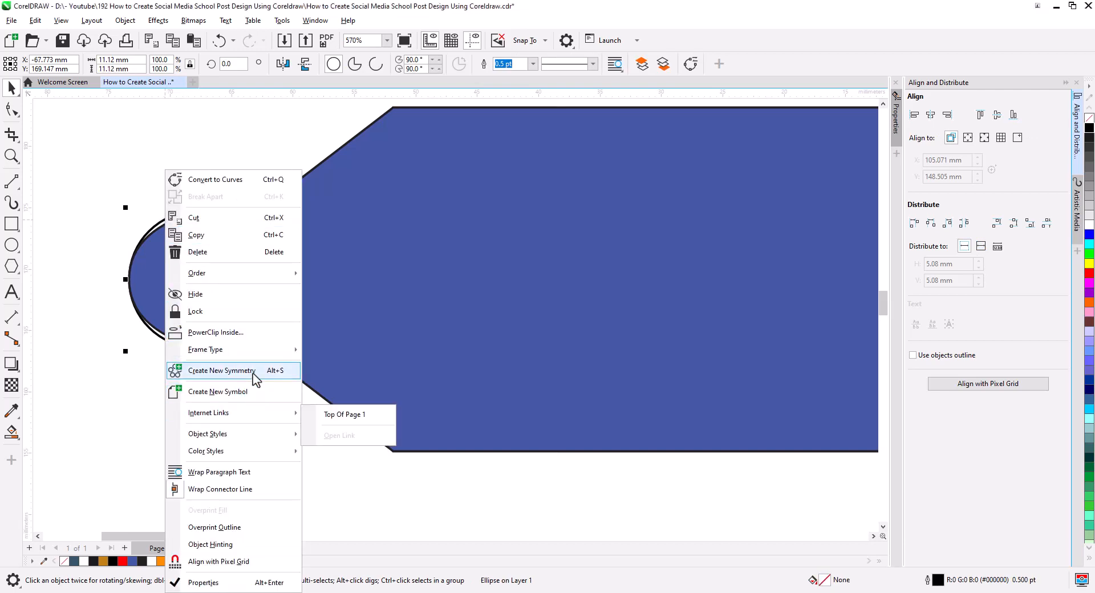
pyautogui.moveTo(257, 285)
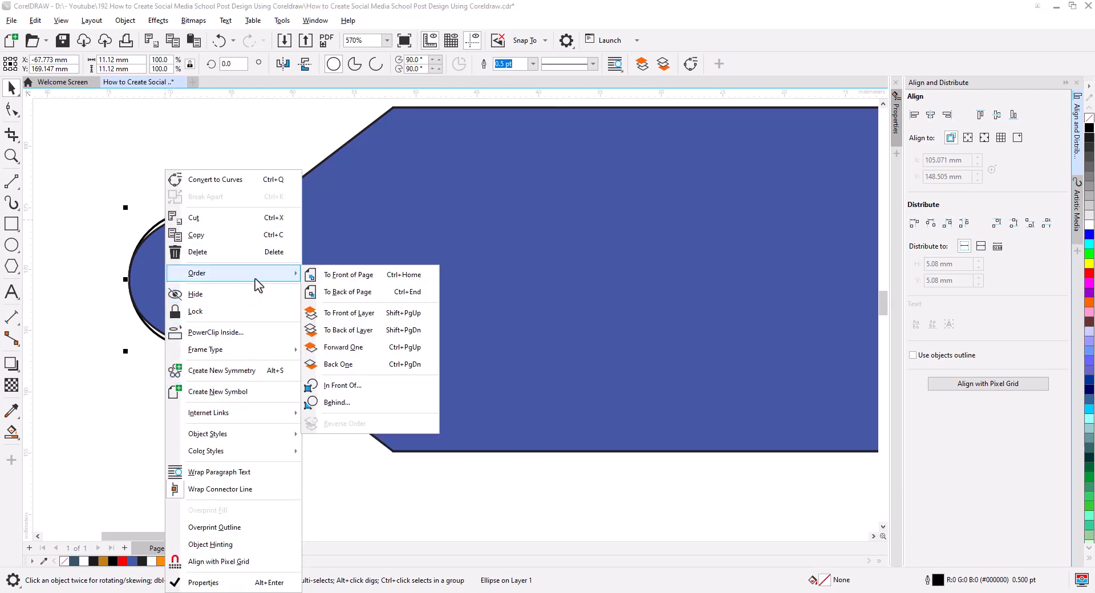
pyautogui.click(363, 278)
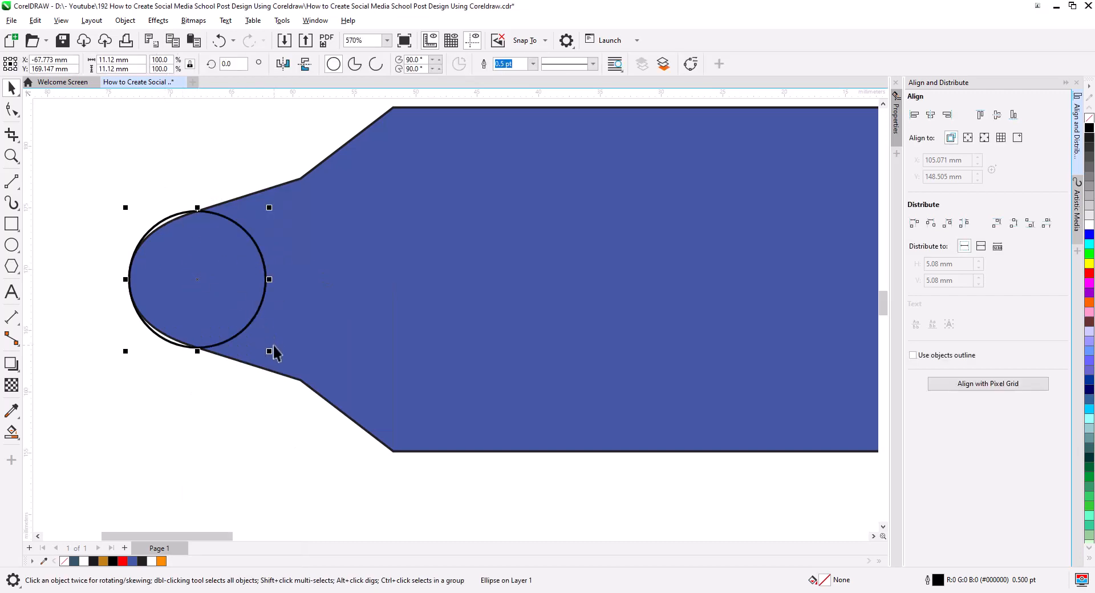
pyautogui.moveTo(269, 351); pyautogui.dragTo(237, 336)
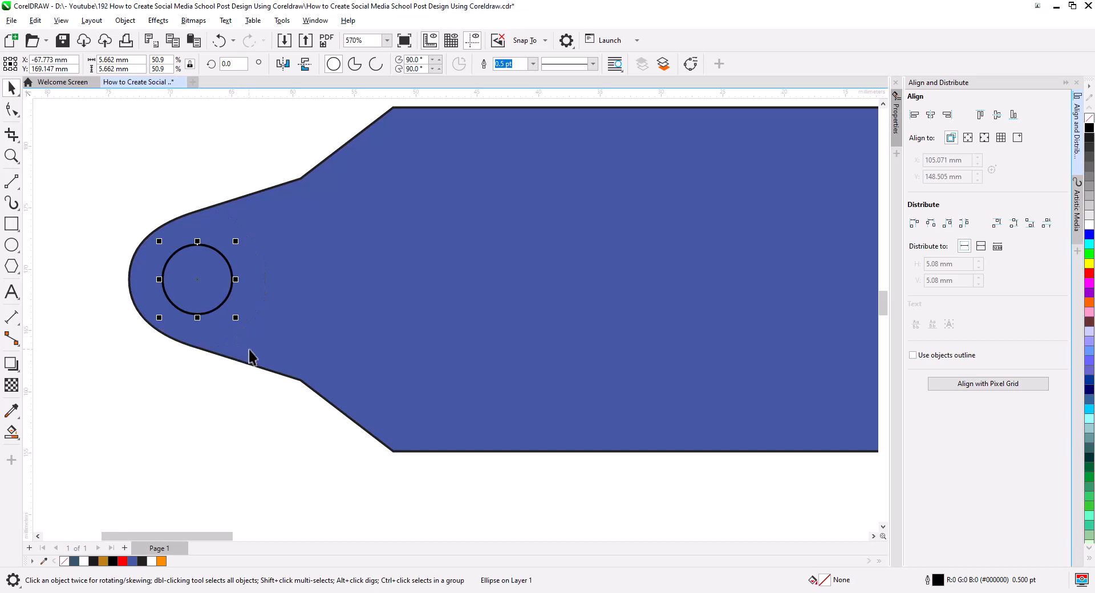
pyautogui.click(194, 201)
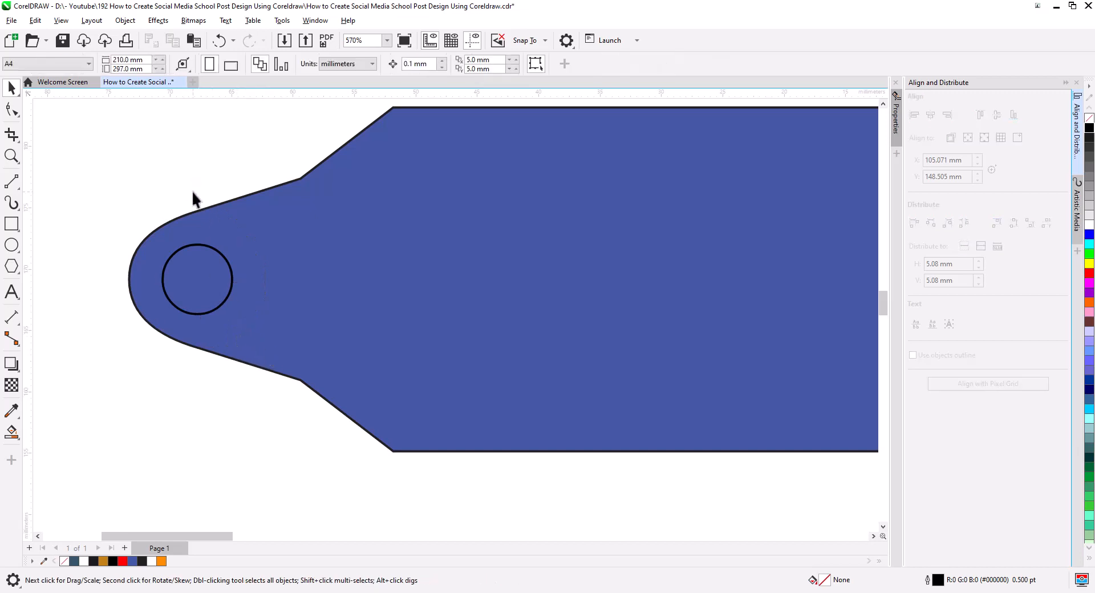
# - Add a one-step inward contour with a 1.5 mm offset to the blue tag shape
pyautogui.scroll(-2, 231, 257)
pyautogui.click(320, 255)
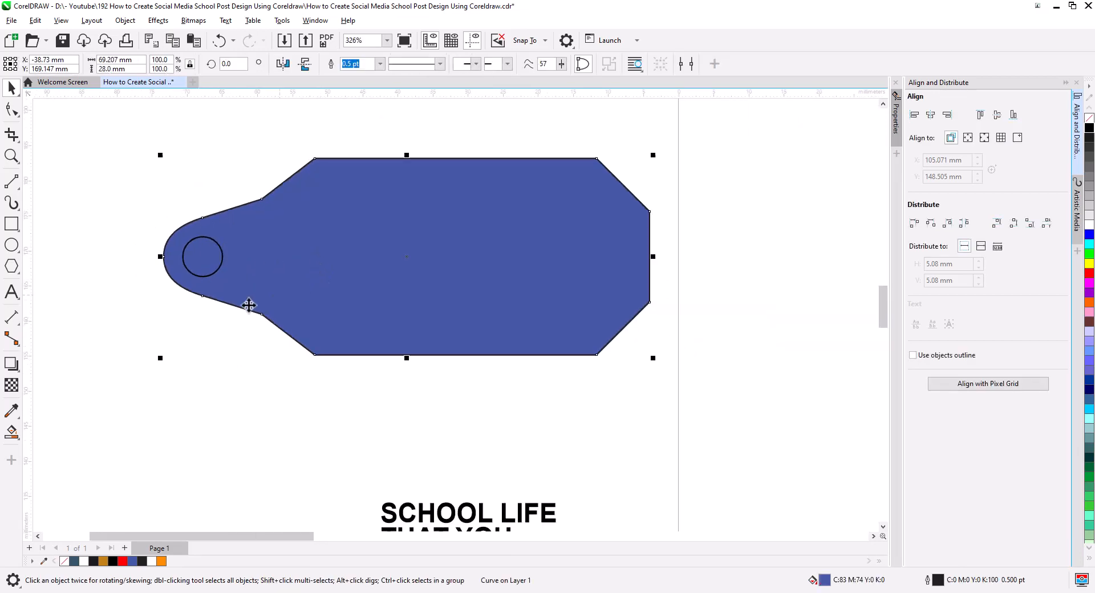
pyautogui.click(12, 364)
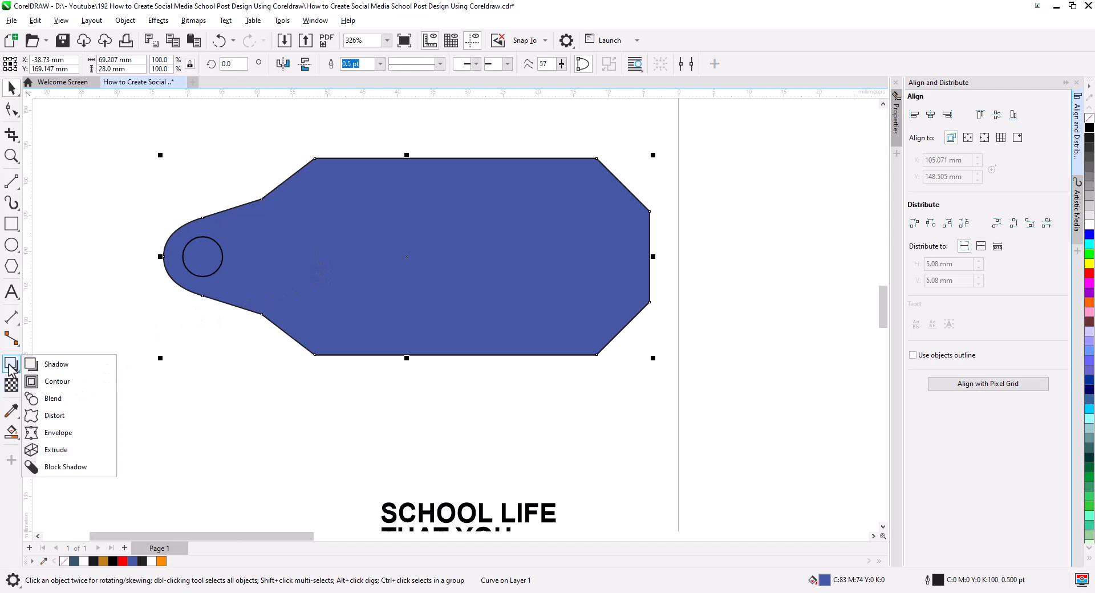
pyautogui.click(57, 381)
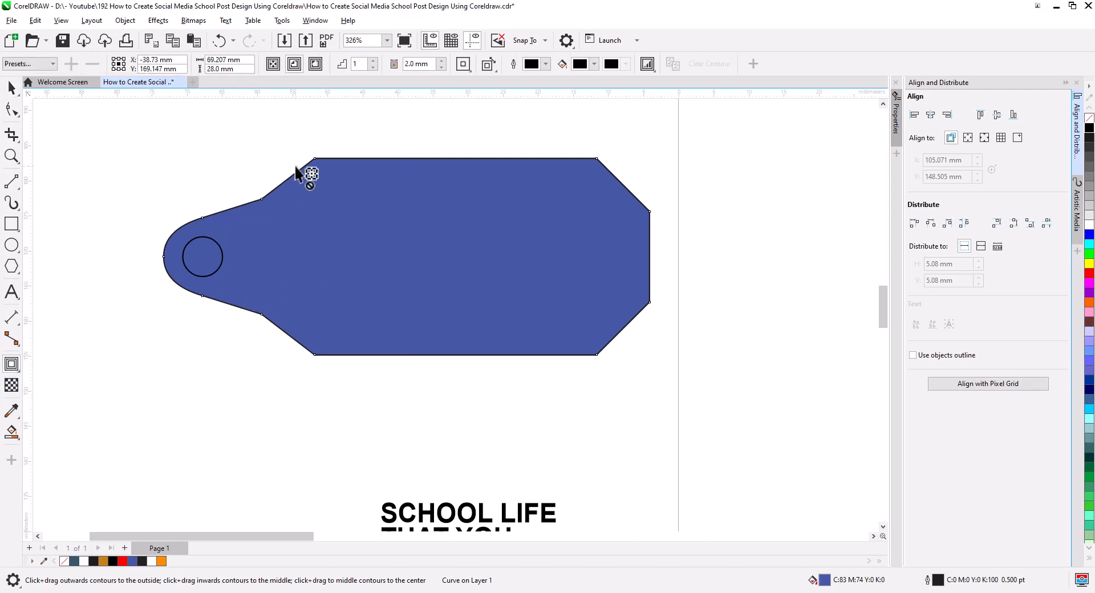
pyautogui.click(295, 64)
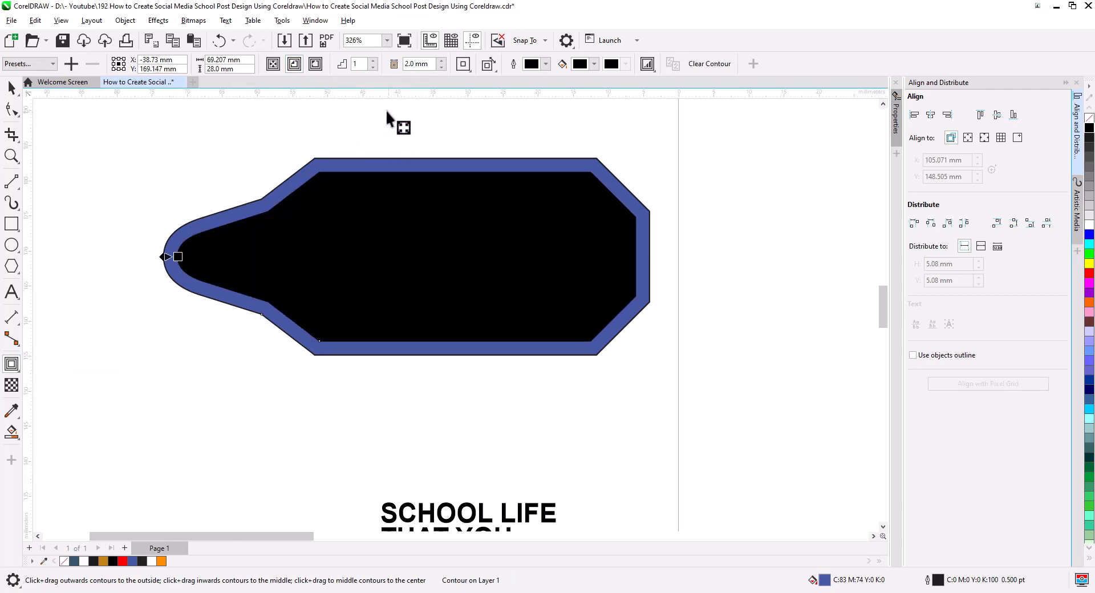
pyautogui.click(440, 61)
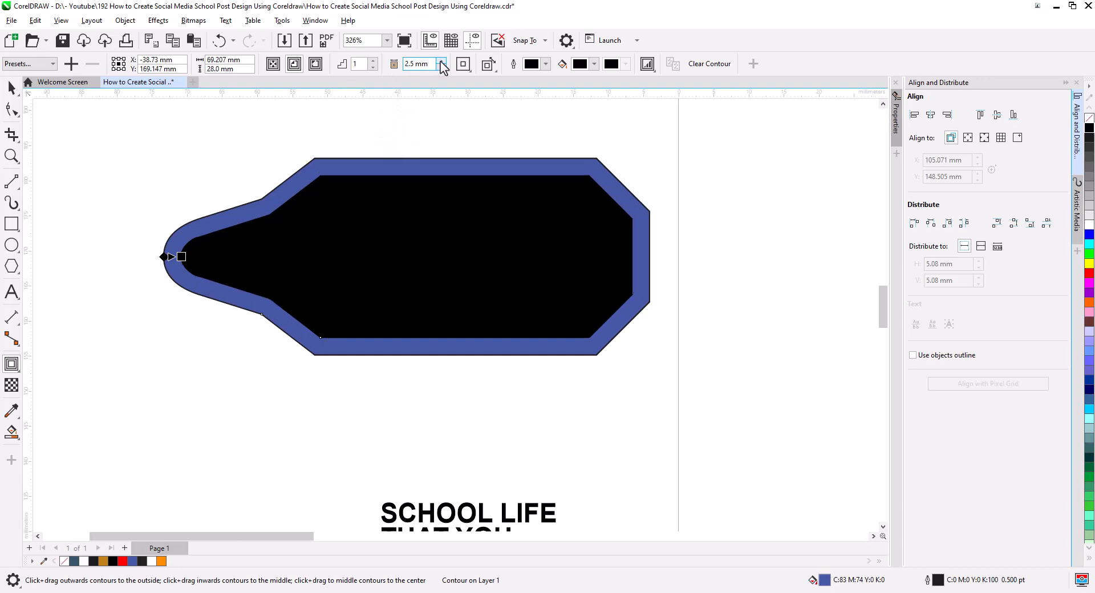
pyautogui.click(442, 68)
pyautogui.click(442, 68)
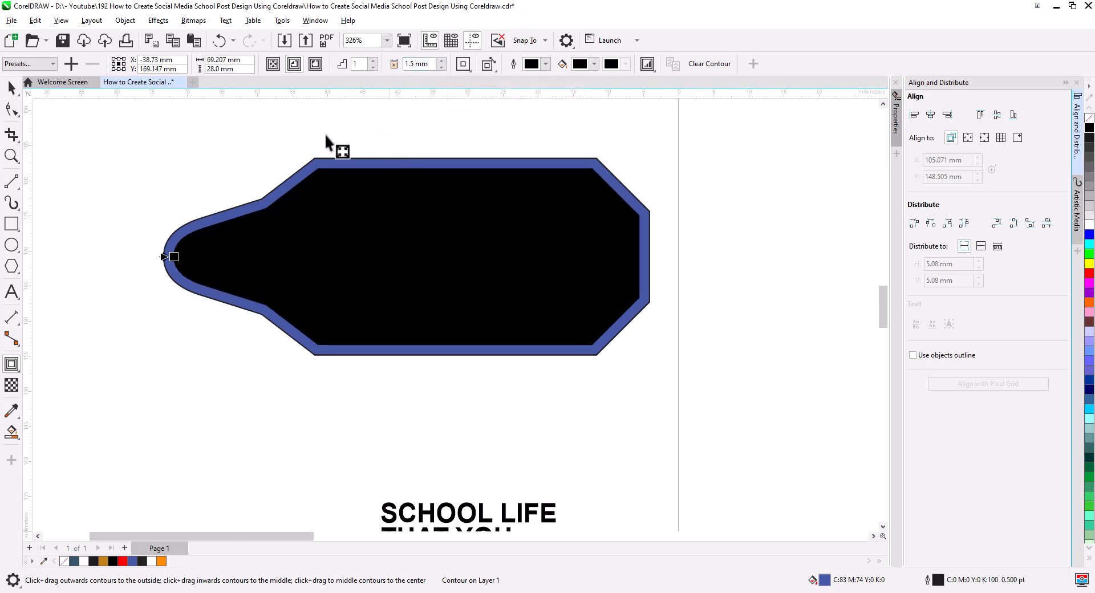
# - Break the contour apart from the tag and remove the fill from the inner shape
pyautogui.click(12, 87)
pyautogui.rightClick(350, 261)
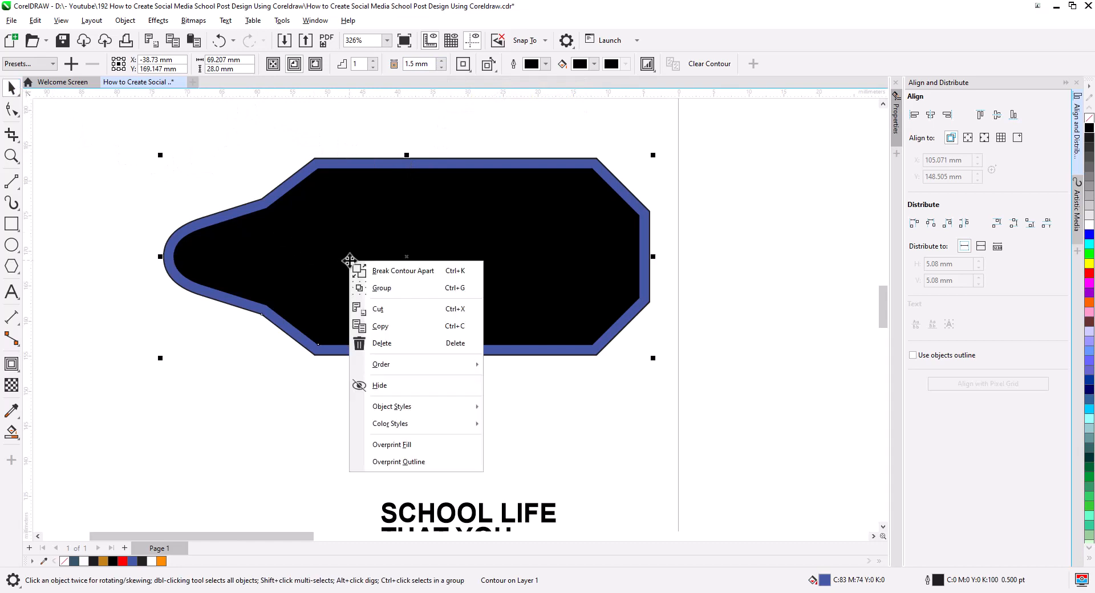
pyautogui.click(418, 273)
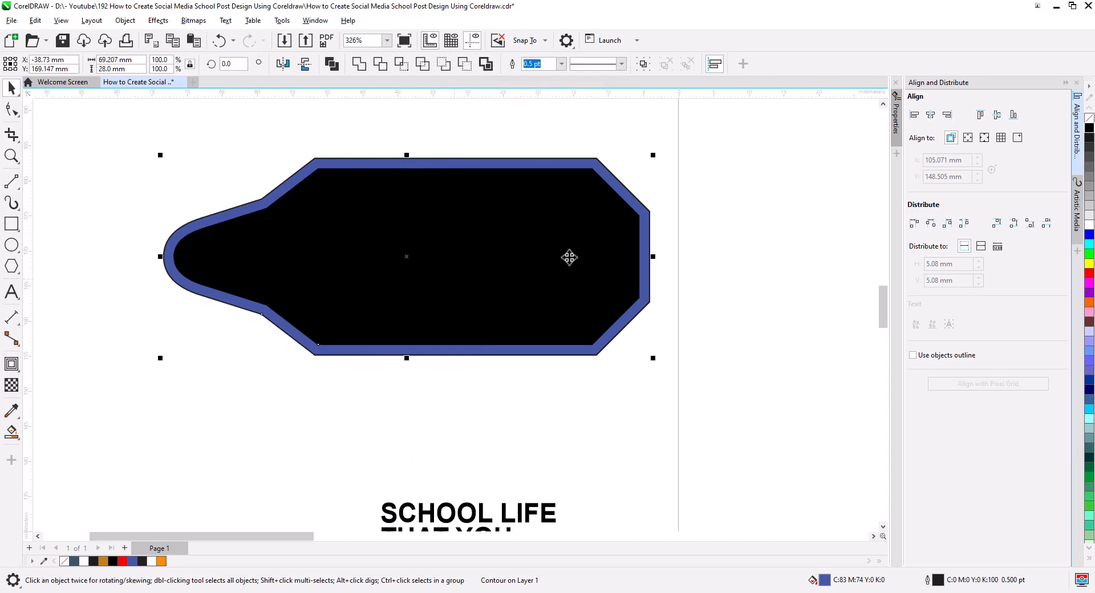
pyautogui.press('Escape')
pyautogui.click(636, 234)
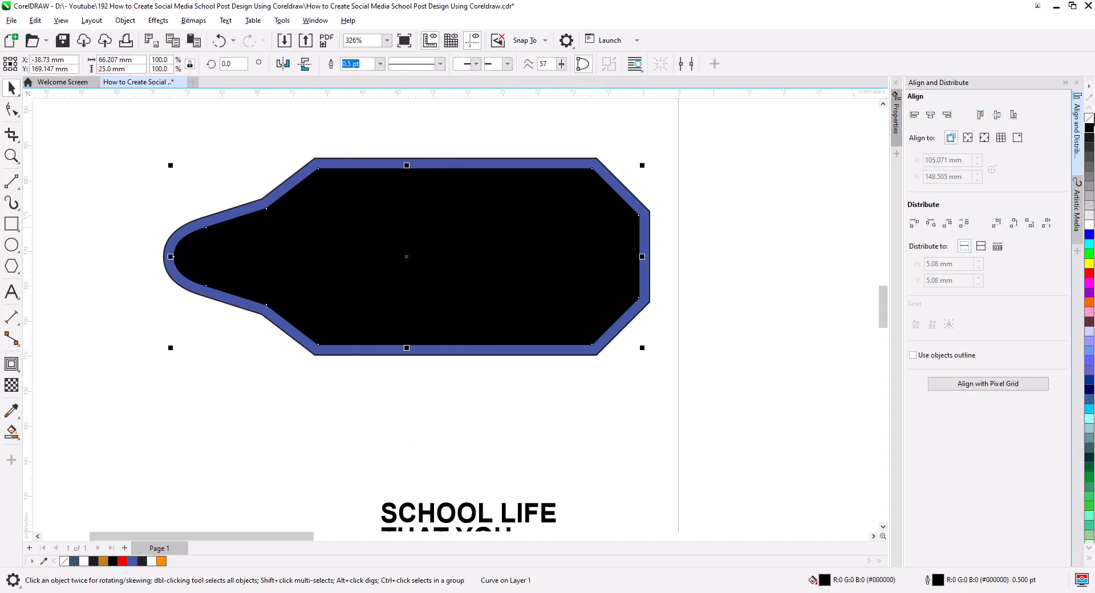
pyautogui.click(1089, 117)
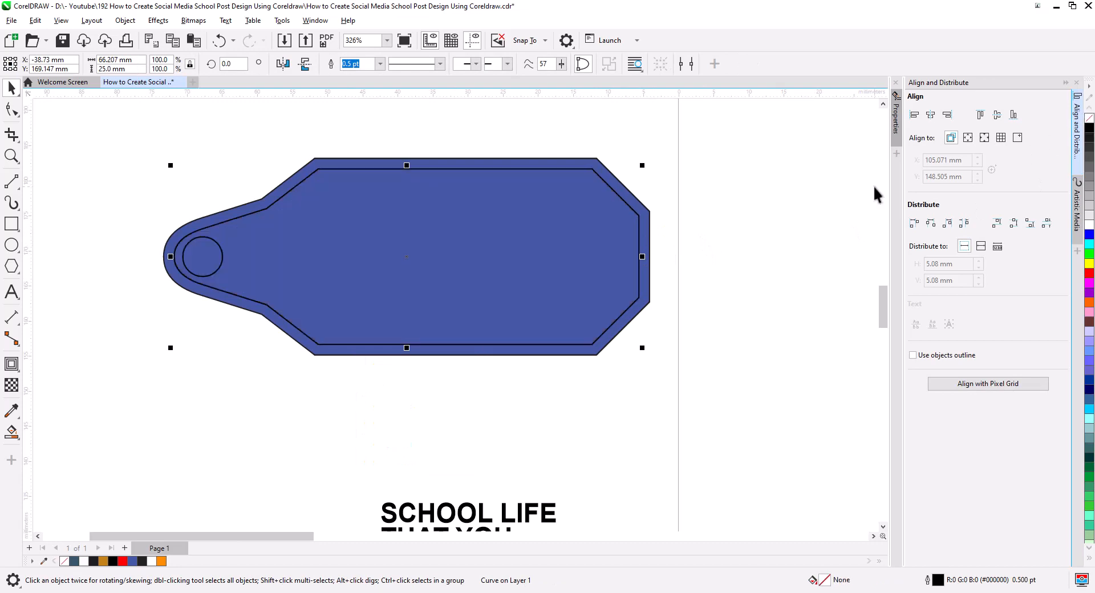
# - Apply a long-dash line style to the tag's inner contour outline
pyautogui.click(439, 64)
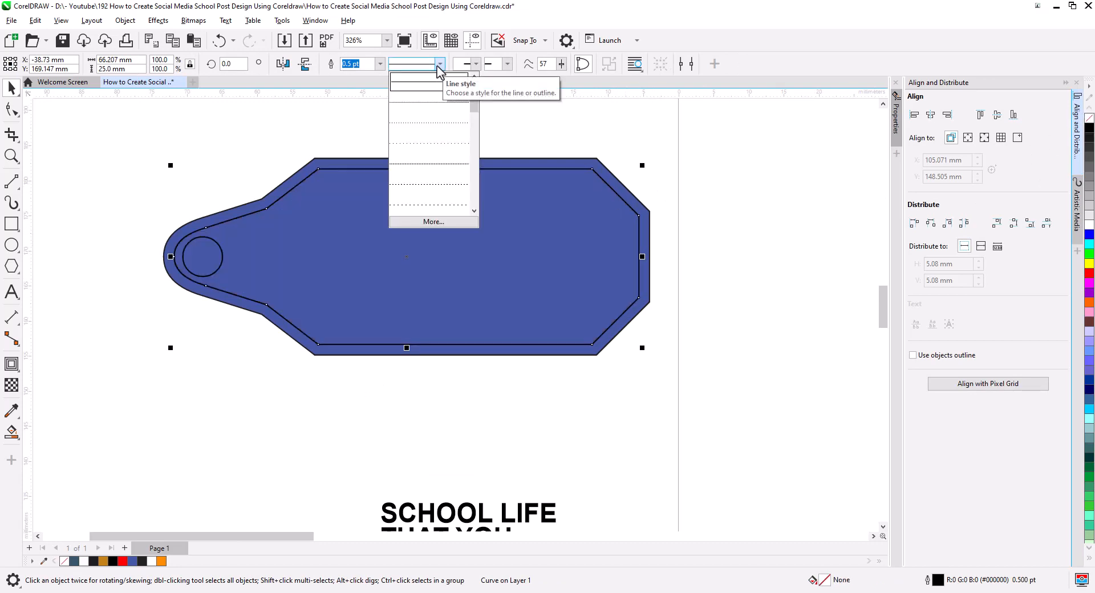
pyautogui.click(436, 204)
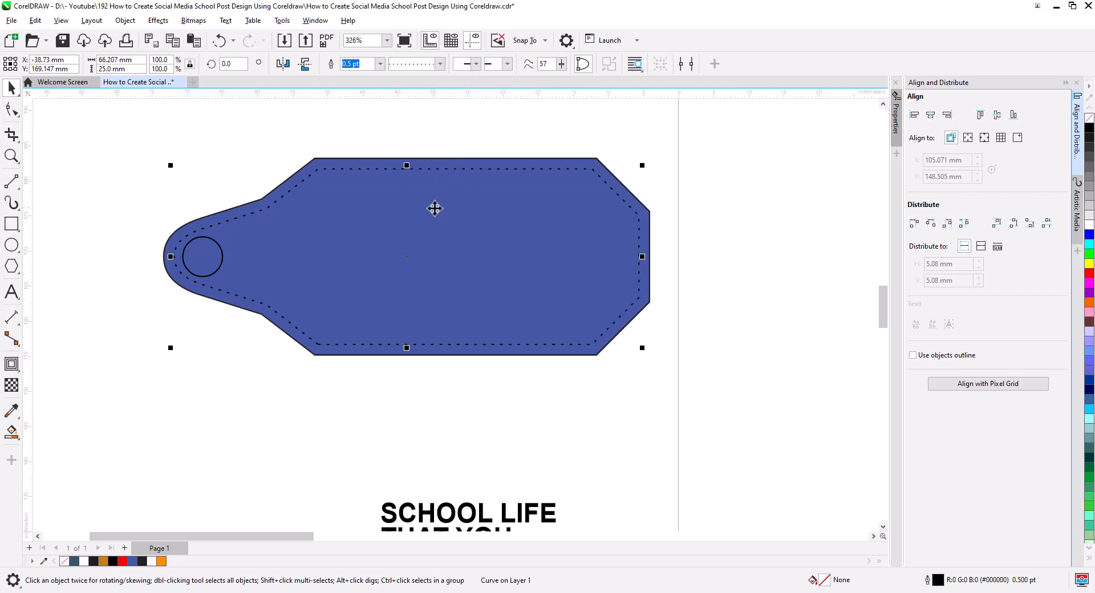
pyautogui.click(439, 64)
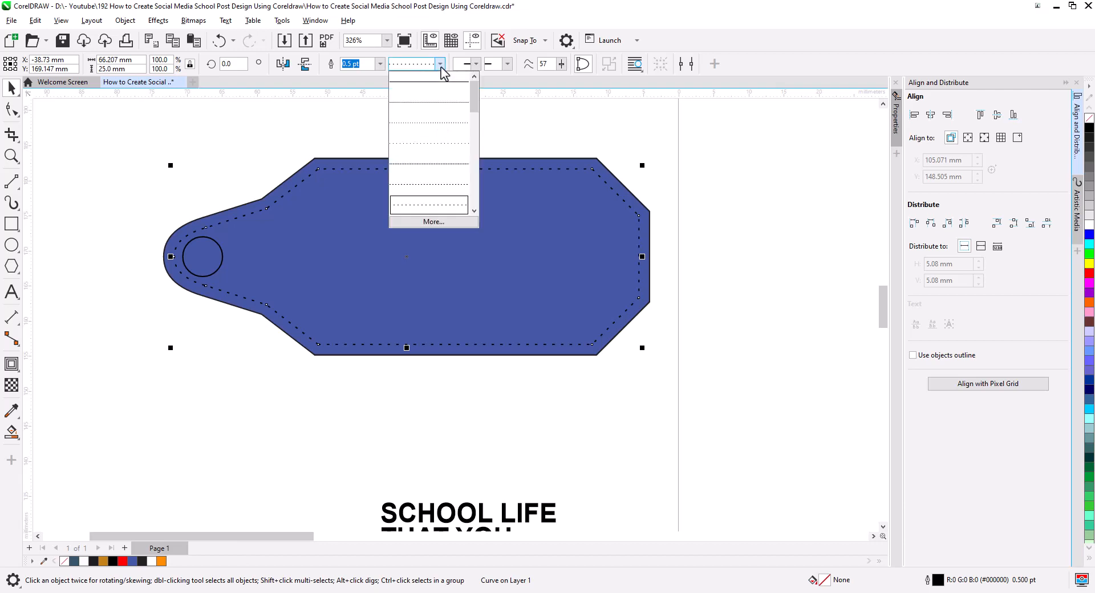
pyautogui.click(474, 211)
pyautogui.click(474, 211)
pyautogui.click(474, 211)
pyautogui.click(474, 211)
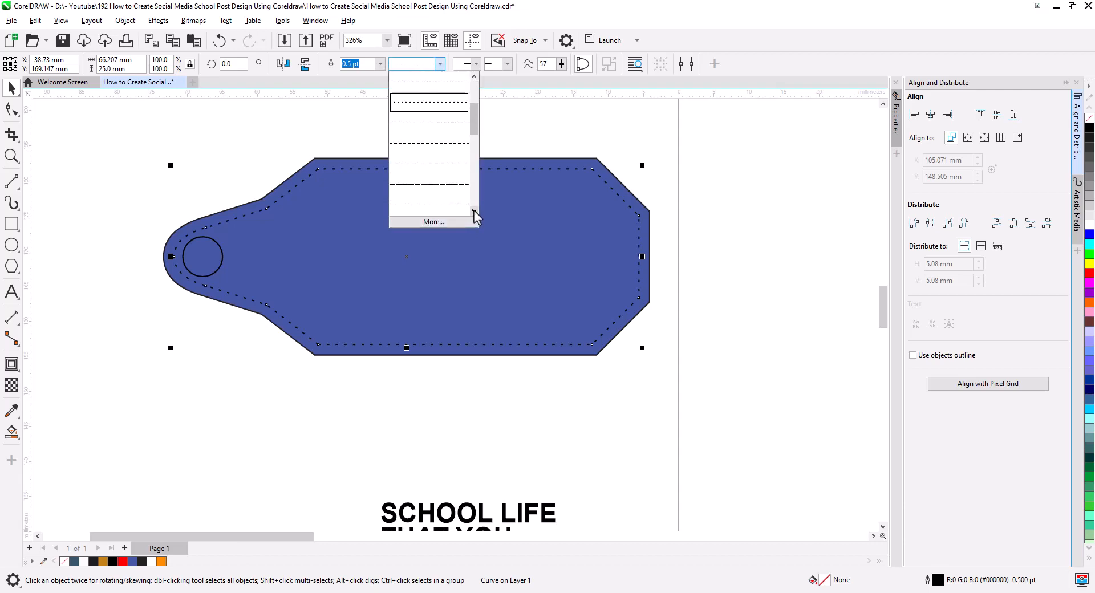
pyautogui.click(474, 211)
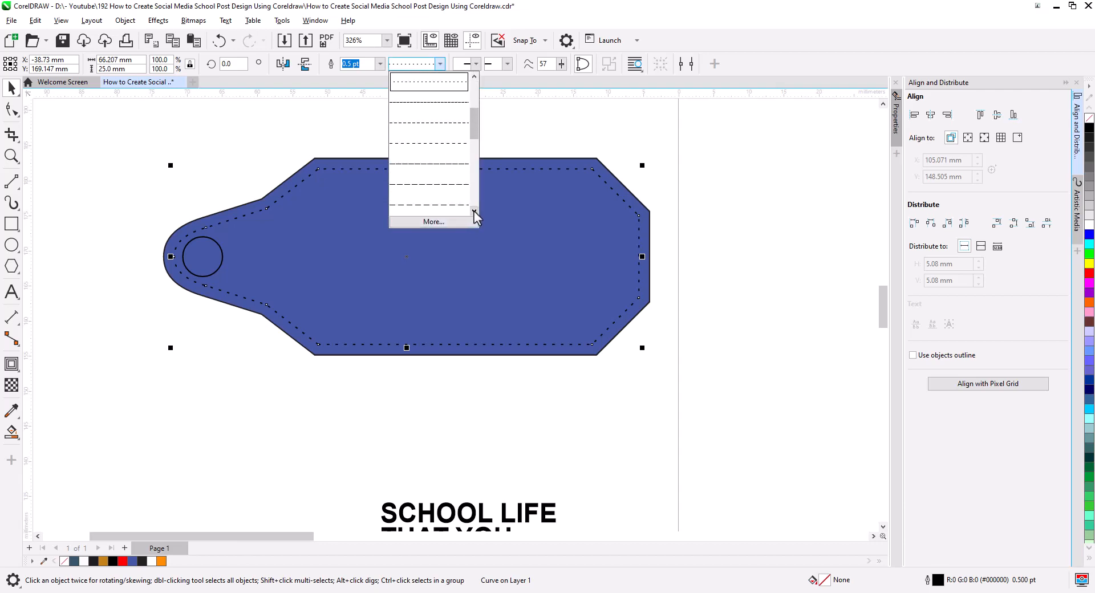
pyautogui.click(457, 185)
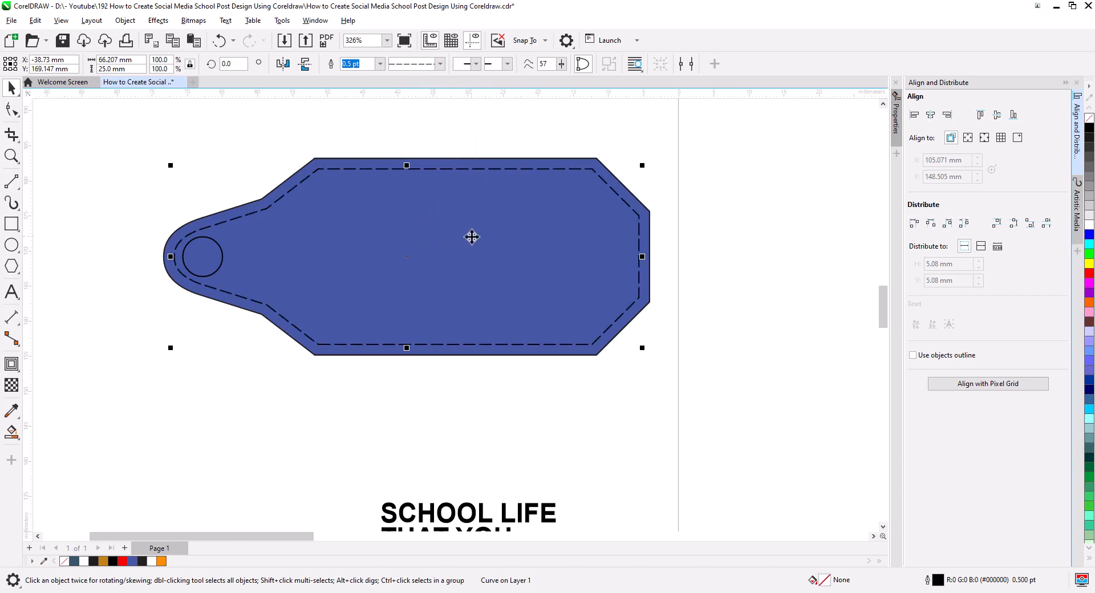
# - Set the dashed inner outline's width to 0.75 pt
pyautogui.click(380, 63)
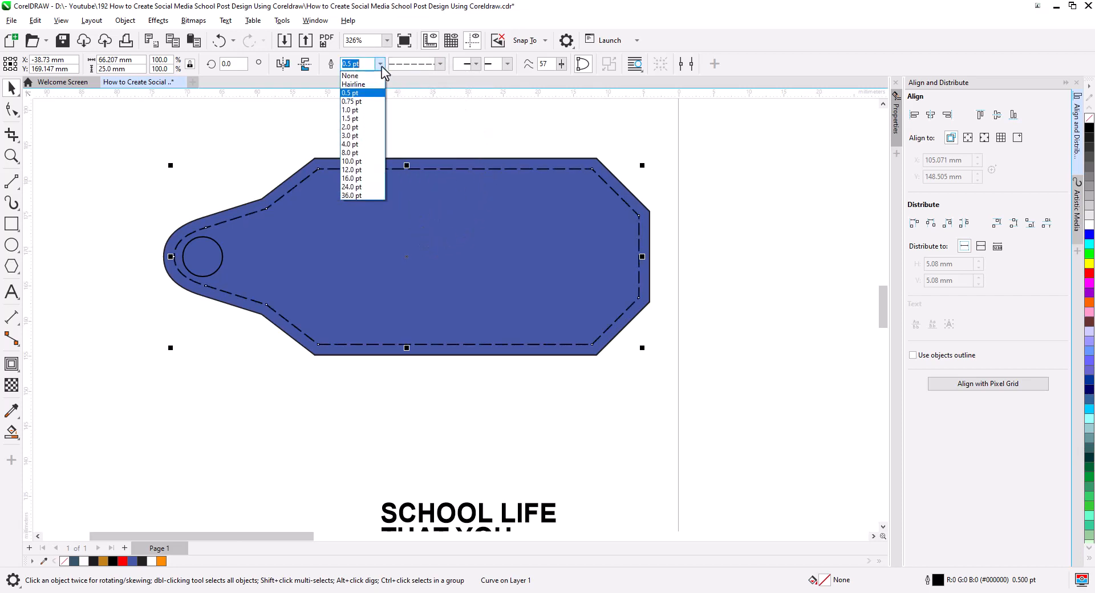
pyautogui.click(352, 101)
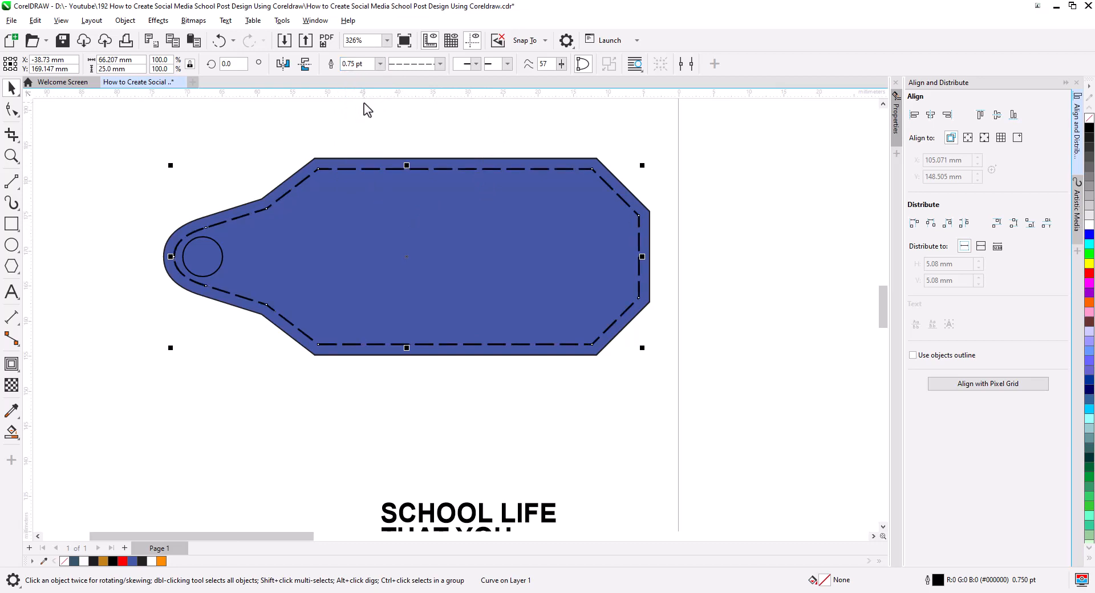
pyautogui.click(349, 130)
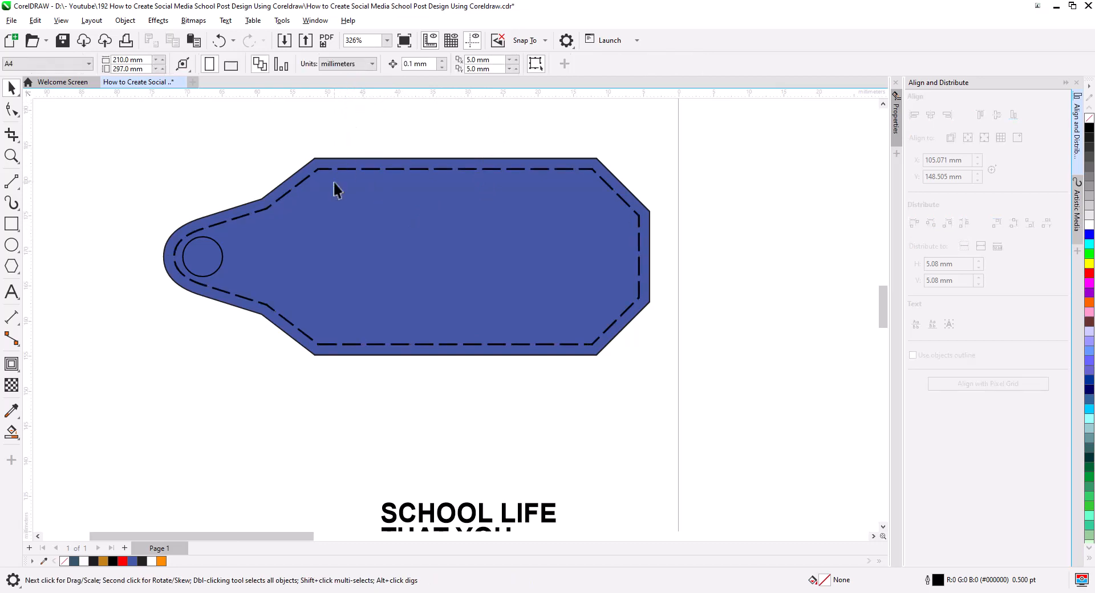
# - Combine the small circle with the blue tag to cut a hole in its rounded end
pyautogui.click(218, 269)
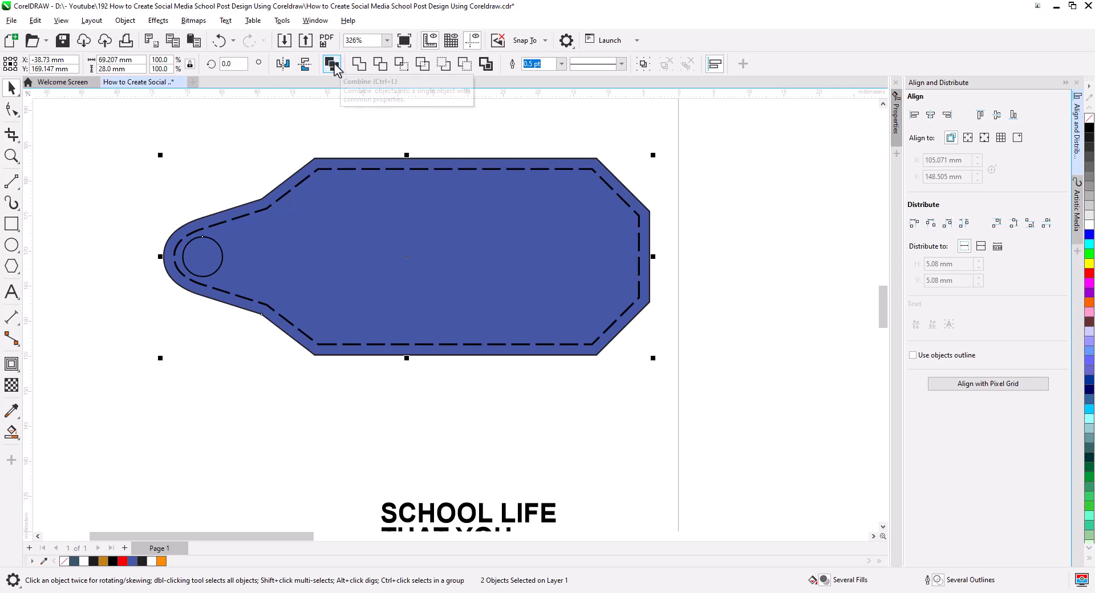
pyautogui.click(333, 65)
pyautogui.click(223, 169)
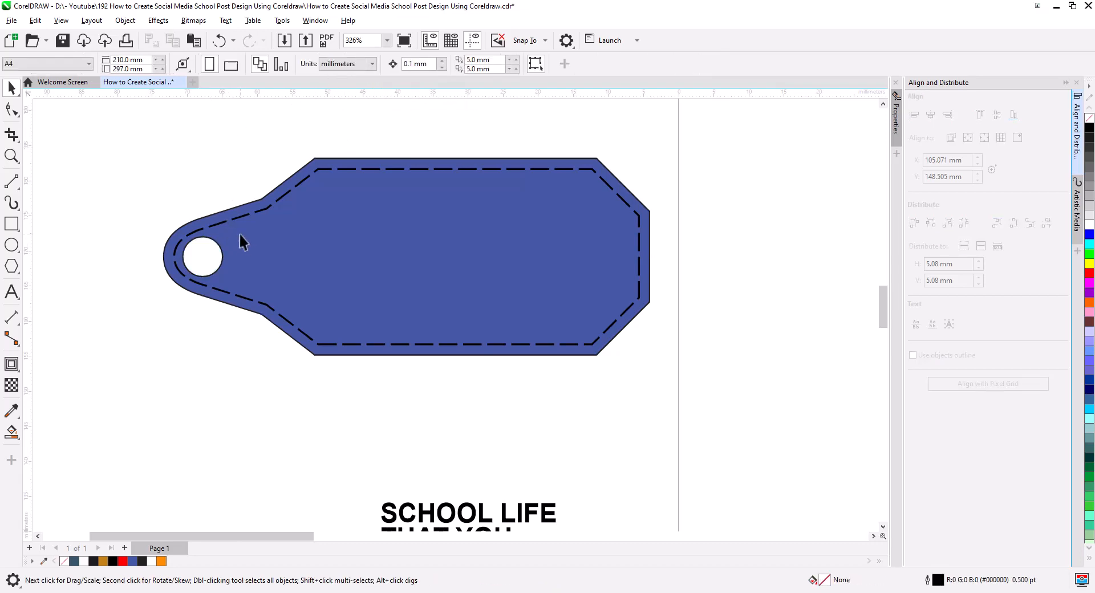
pyautogui.click(318, 281)
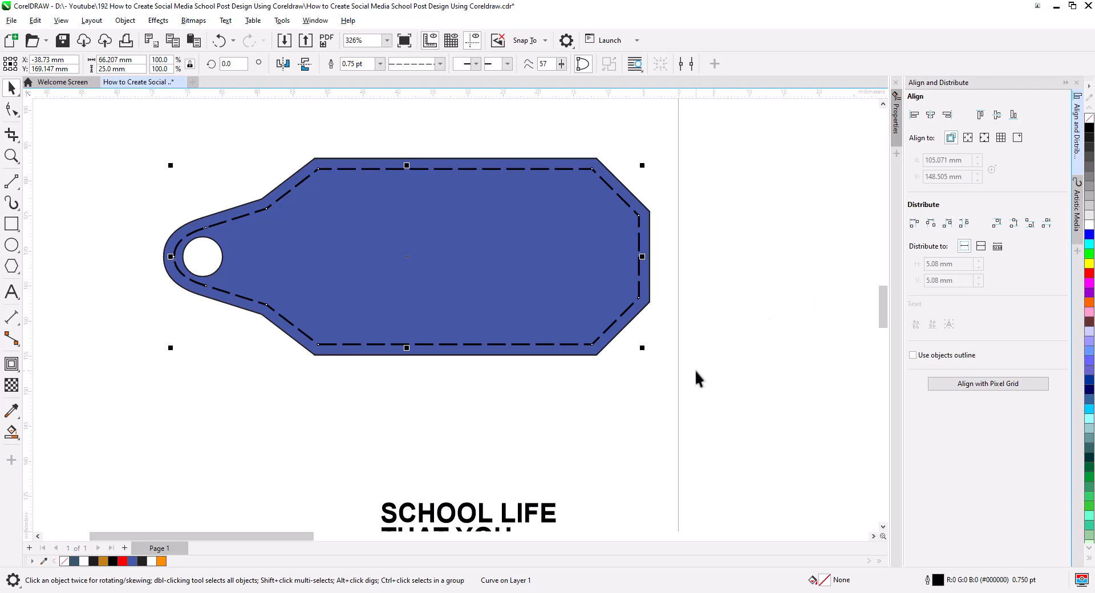
pyautogui.click(83, 562)
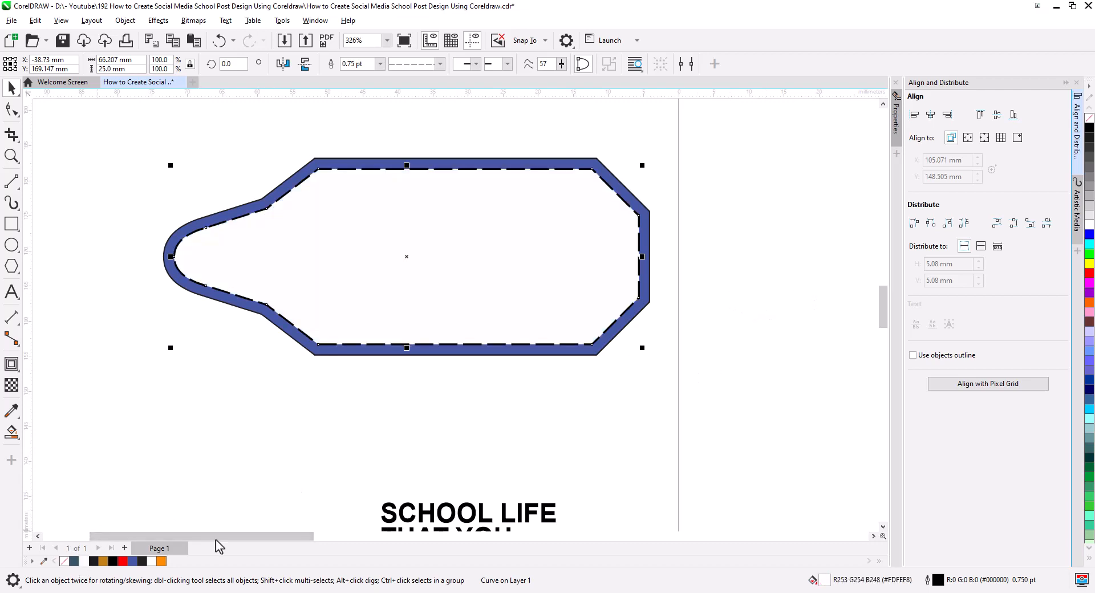
pyautogui.hotkey('ctrl', 'z')
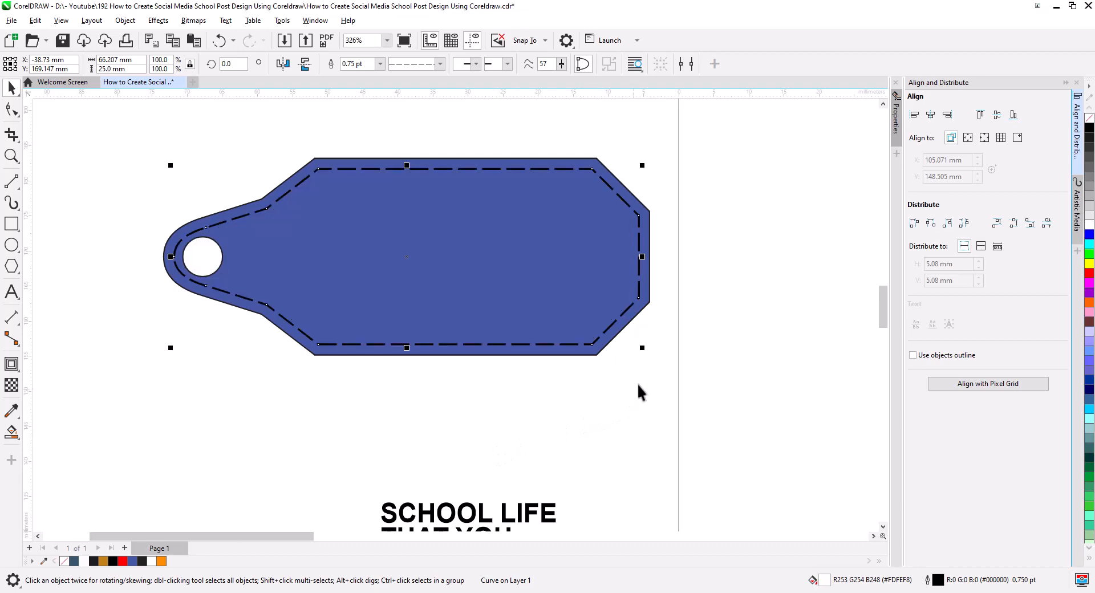
# - Fill the outer tag shape with the off-white #FDFEF8 and remove its outline
pyautogui.click(627, 334)
pyautogui.click(623, 327)
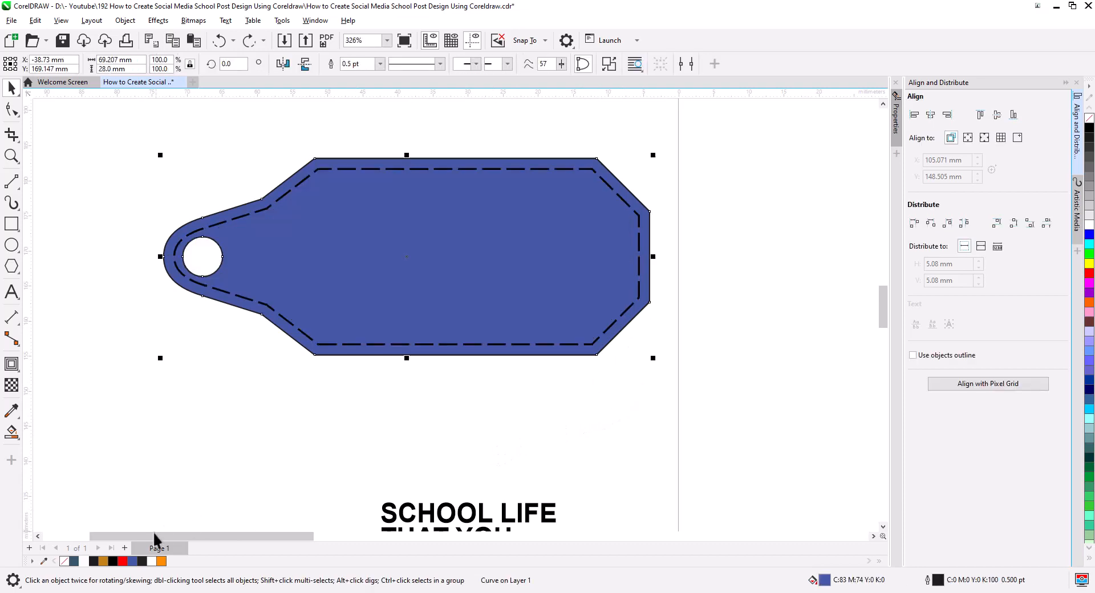
pyautogui.click(83, 562)
pyautogui.click(425, 410)
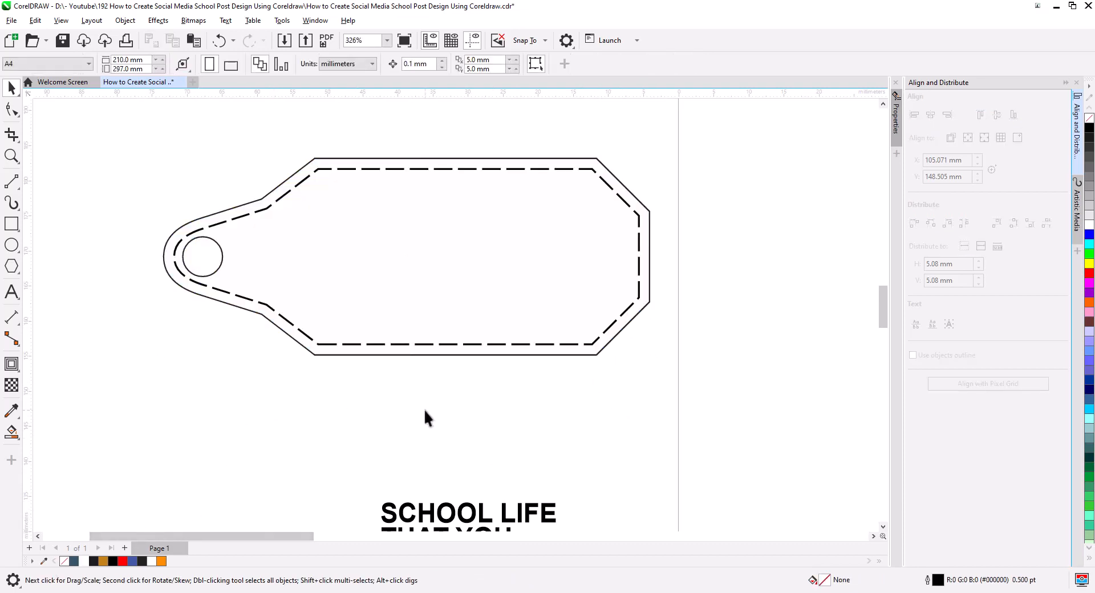
pyautogui.click(648, 265)
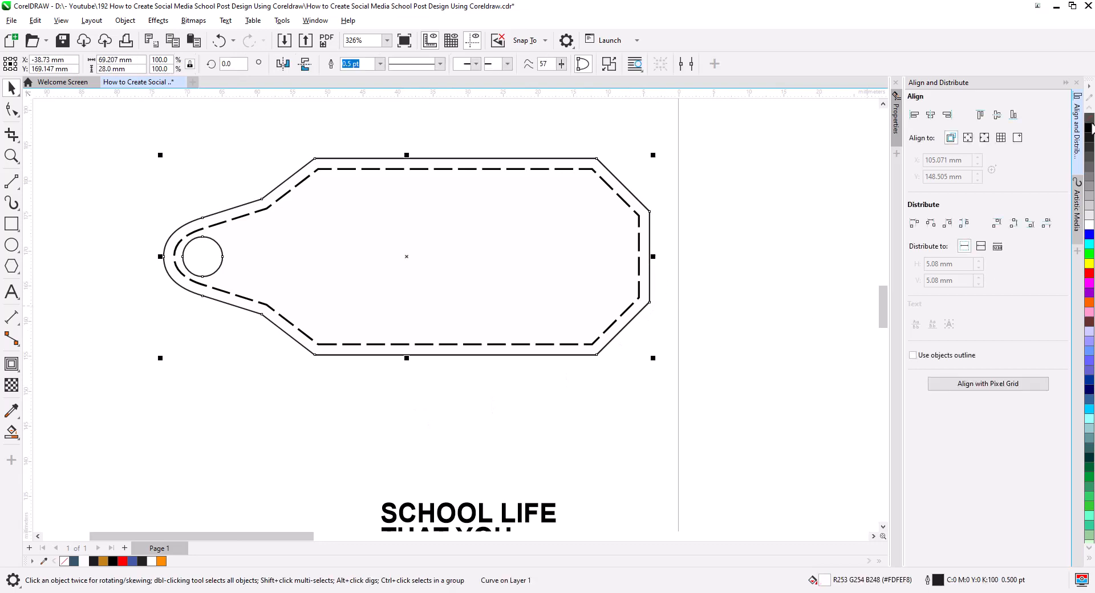
pyautogui.rightClick(1088, 121)
pyautogui.click(706, 330)
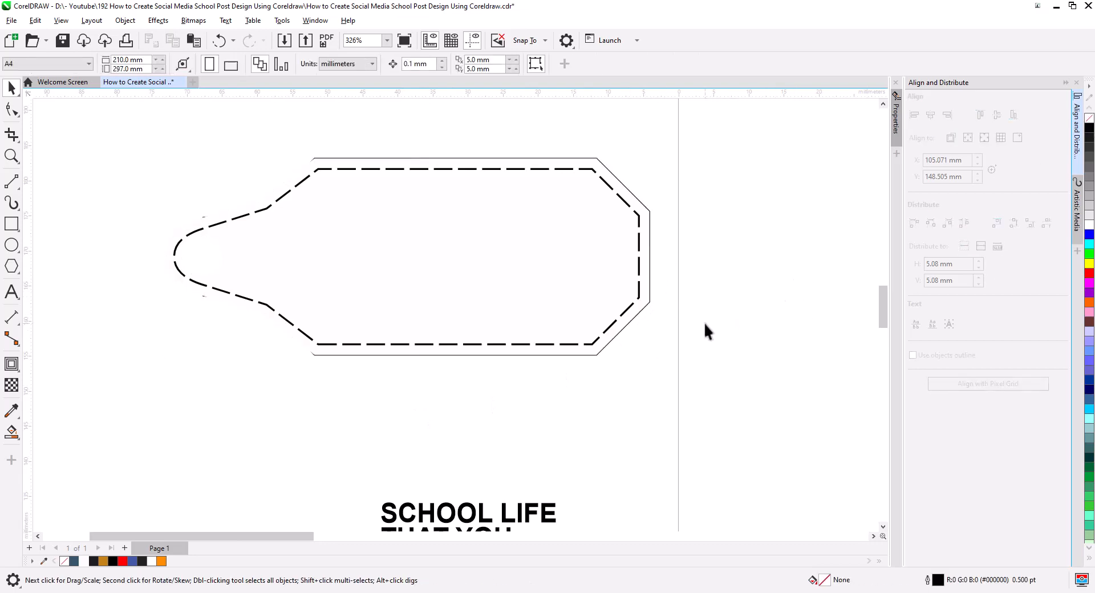
# - Group the tag with its dashed outline and move the group onto the lower part of the children photo
pyautogui.click(641, 274)
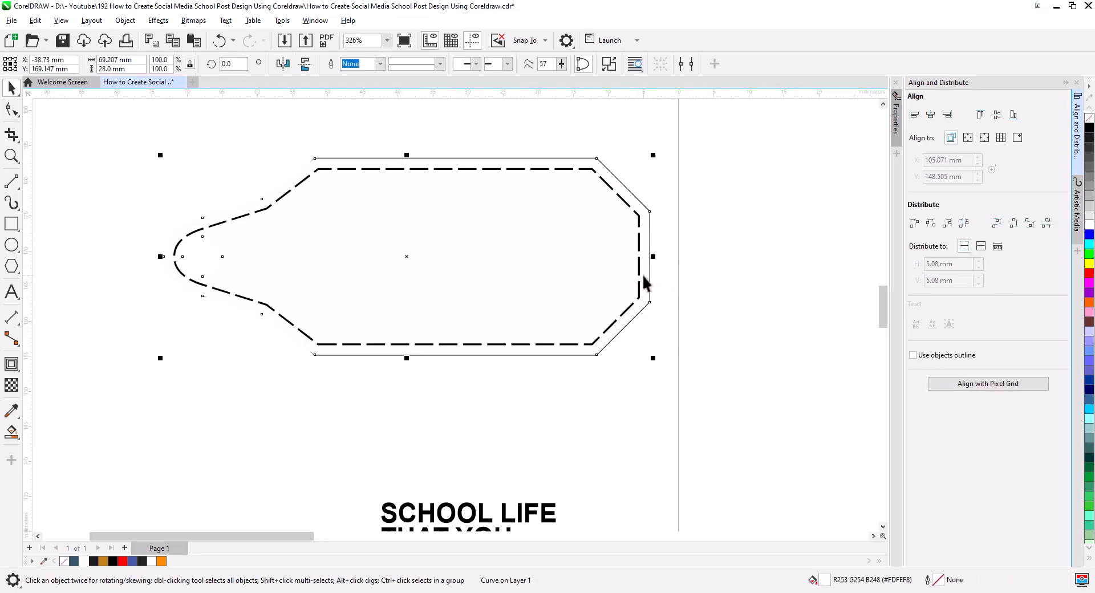
pyautogui.keyDown('shift'); pyautogui.click(631, 309); pyautogui.keyUp('shift')
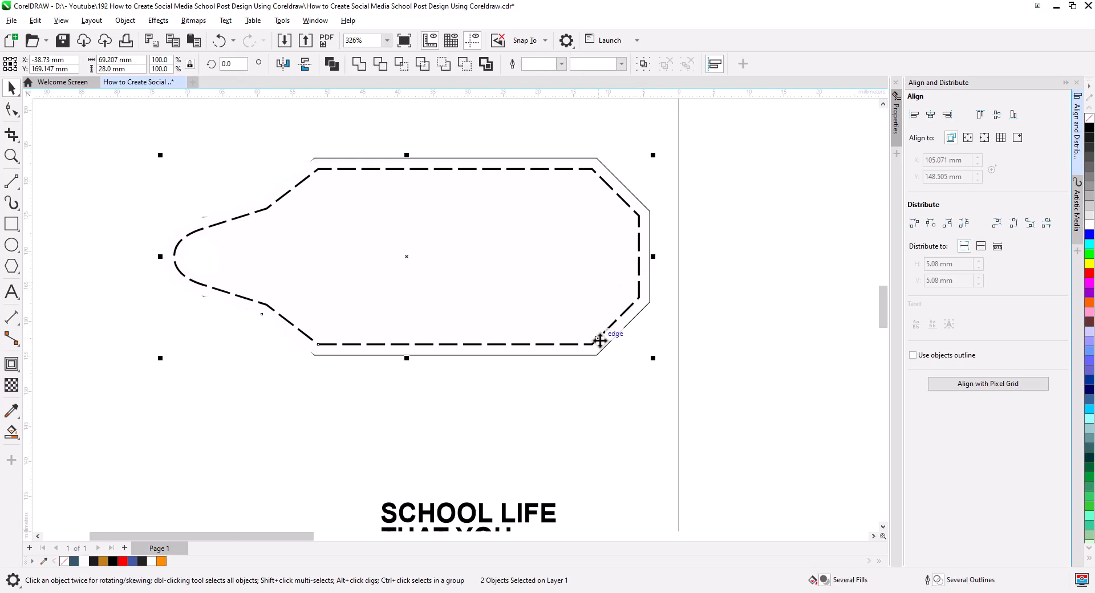
pyautogui.hotkey('ctrl', 'g')
pyautogui.scroll(-4, 516, 320)
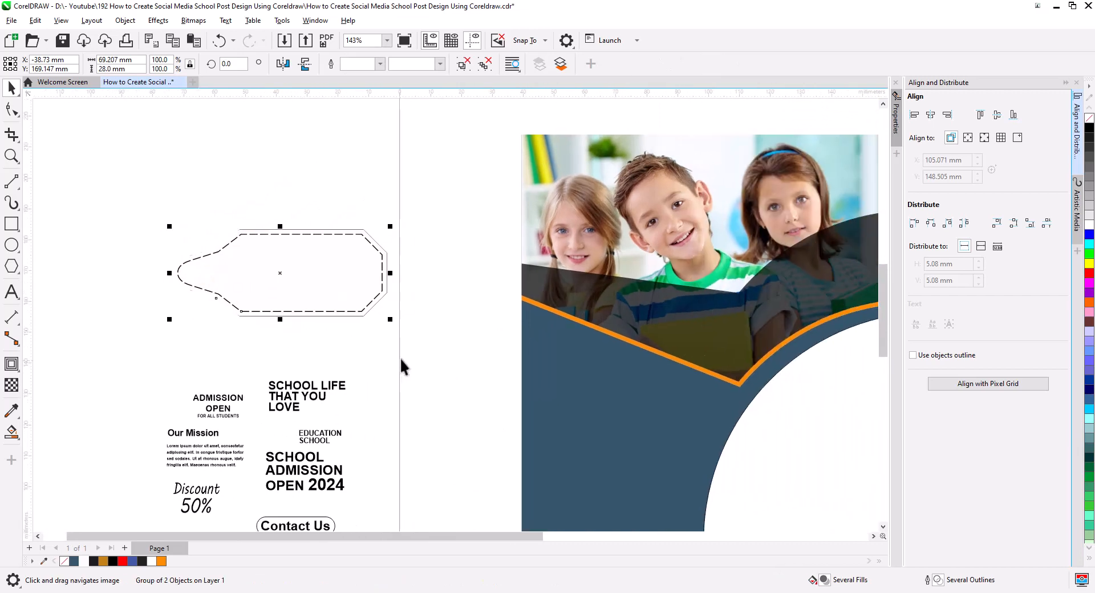
pyautogui.moveTo(351, 296); pyautogui.dragTo(737, 317)
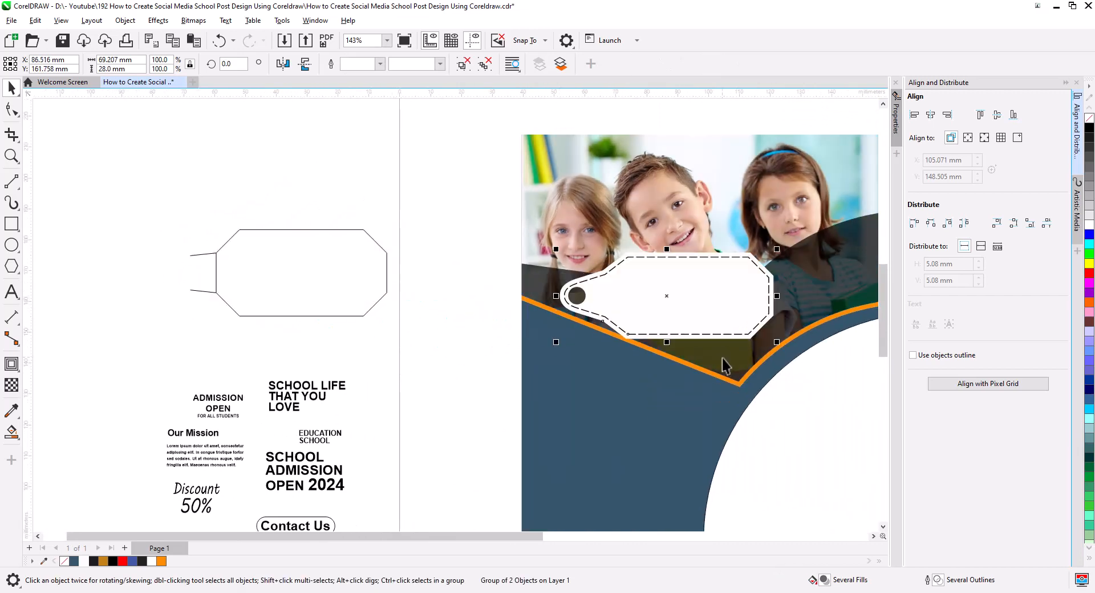
# - Scale the tag group down to about 54.3 mm wide and shift it down so its hole overlaps the orange line
pyautogui.scroll(2, 725, 361)
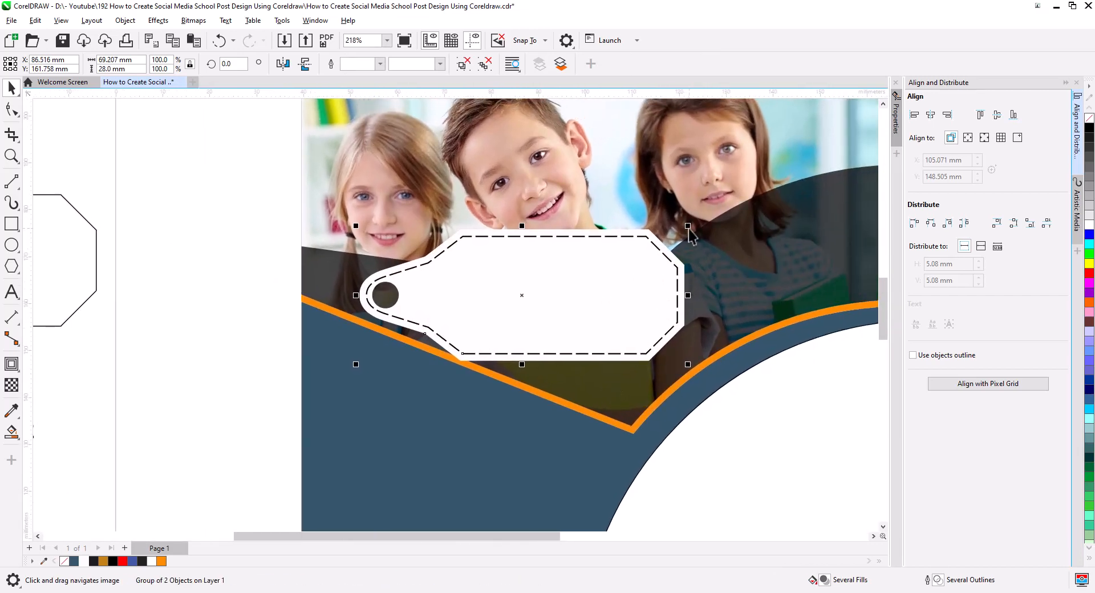
pyautogui.moveTo(689, 228); pyautogui.dragTo(636, 246)
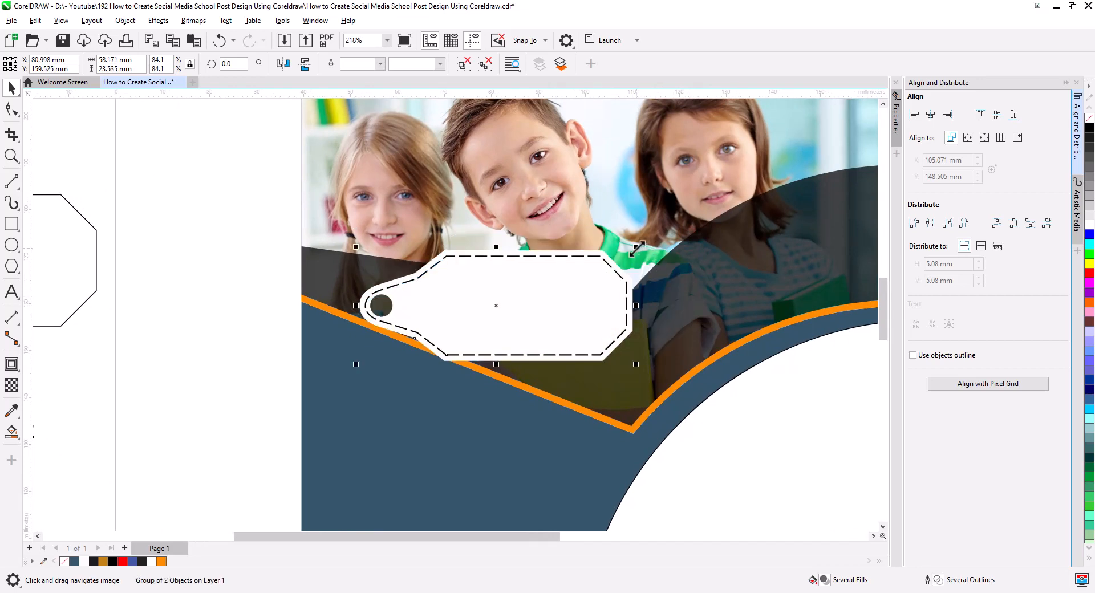
pyautogui.moveTo(638, 248); pyautogui.dragTo(619, 256)
pyautogui.moveTo(577, 307); pyautogui.dragTo(572, 329)
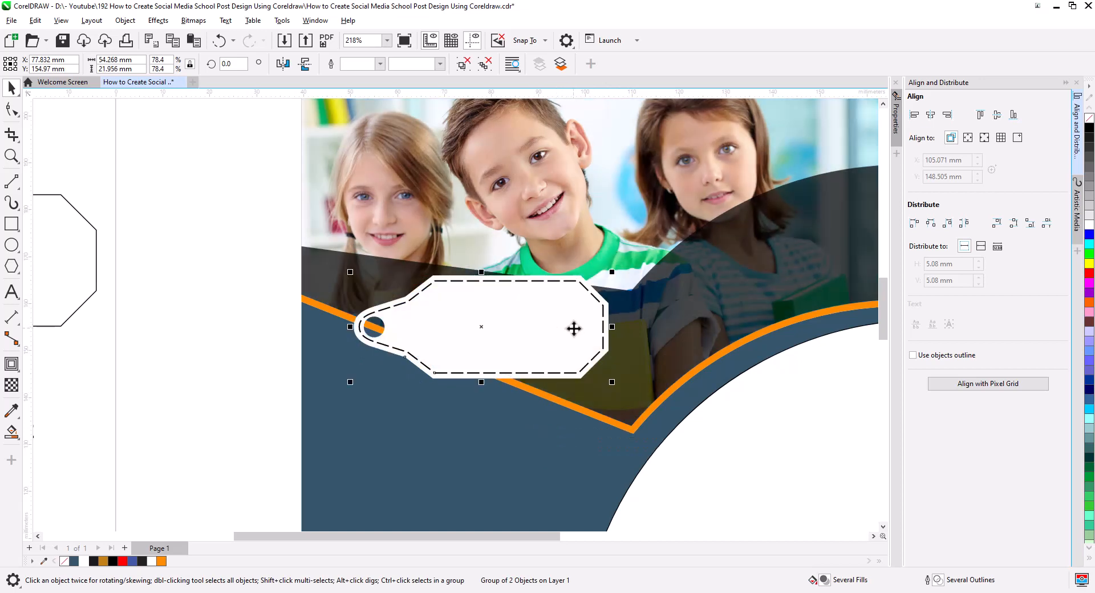
# - Rotate the tag group clockwise to about 342.8° and reposition it so its hole sits over the orange line
pyautogui.click(578, 336)
pyautogui.moveTo(613, 386); pyautogui.dragTo(578, 427)
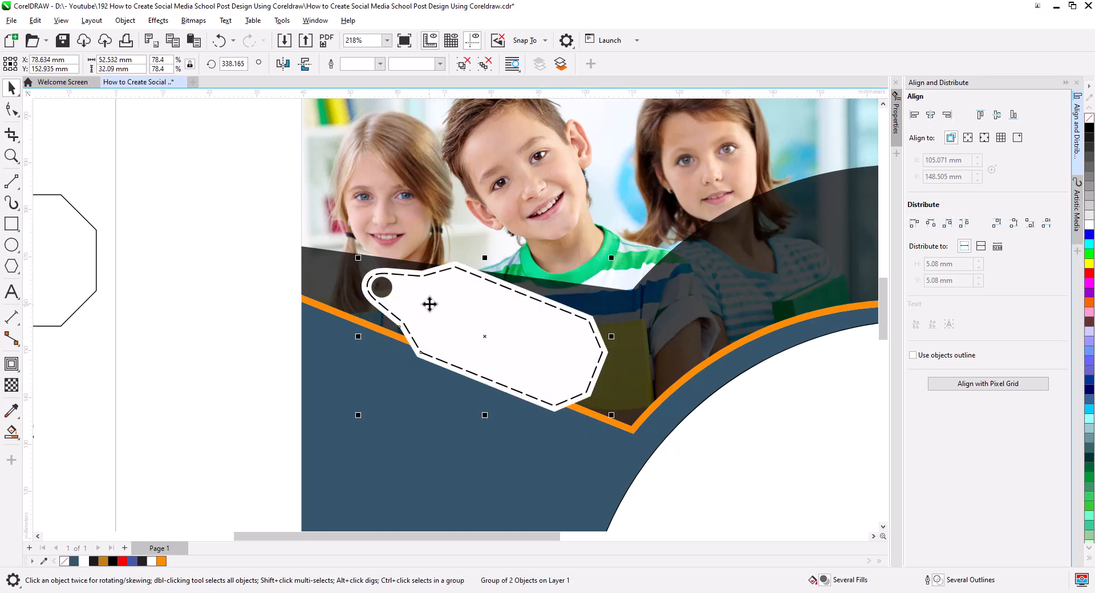
pyautogui.moveTo(430, 303); pyautogui.dragTo(419, 336)
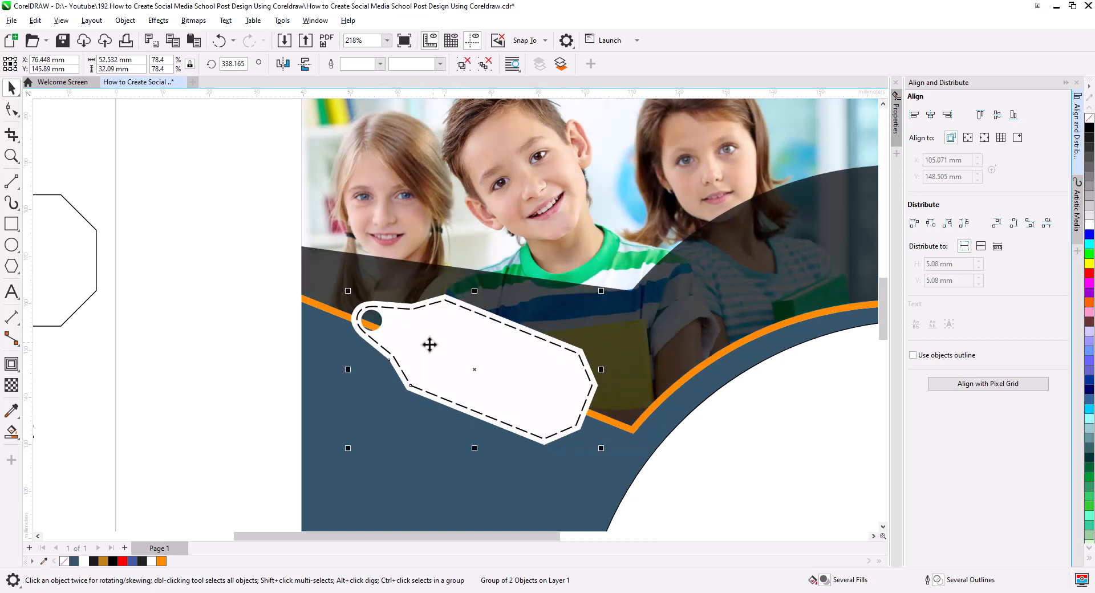
pyautogui.click(449, 362)
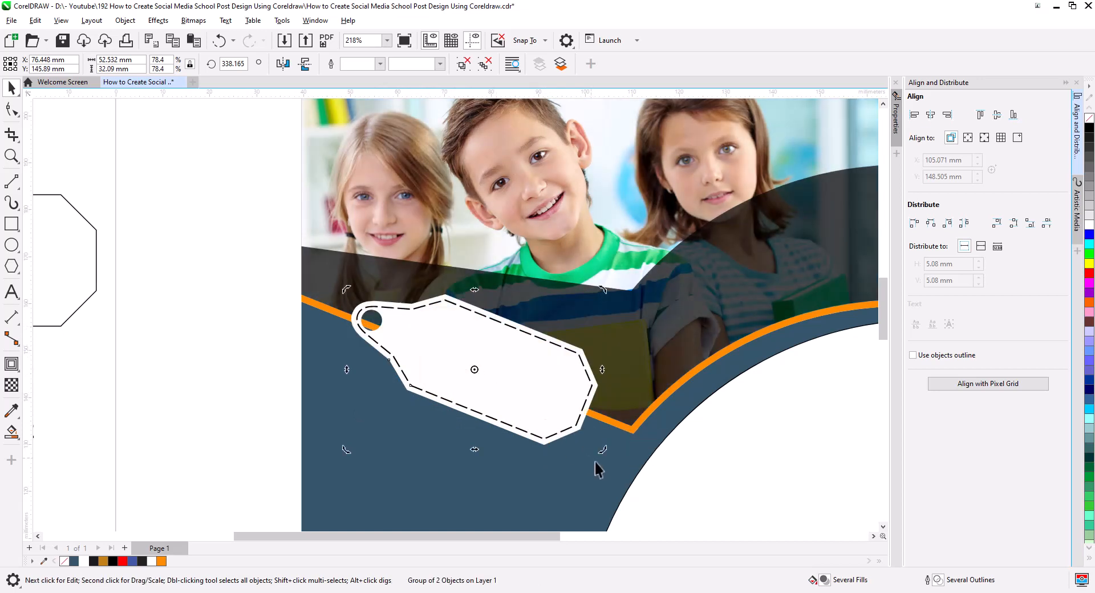
pyautogui.moveTo(601, 449); pyautogui.dragTo(614, 442)
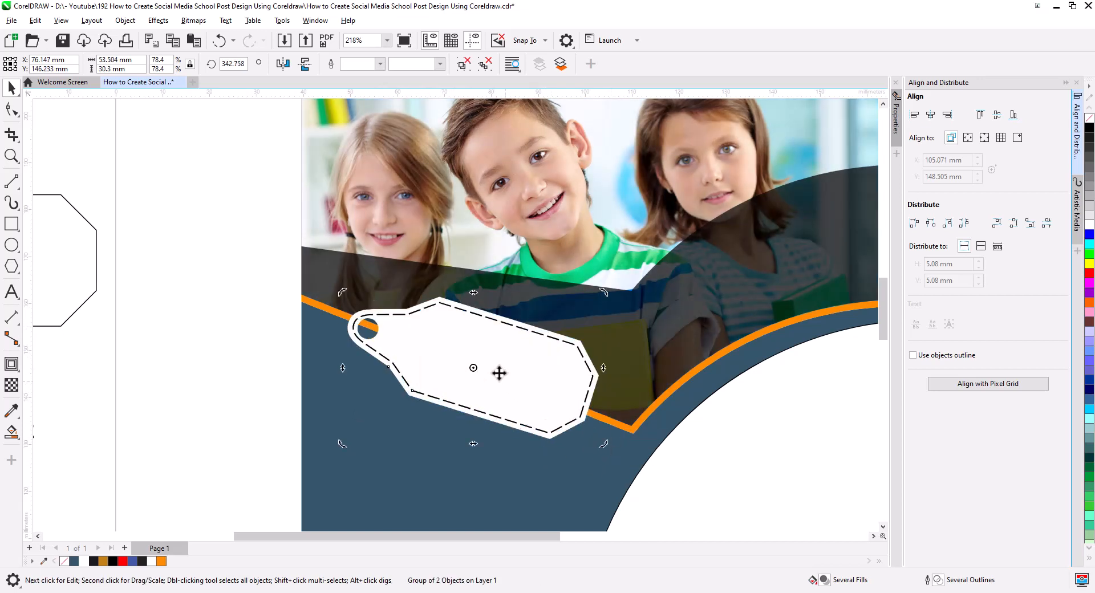
pyautogui.moveTo(491, 381); pyautogui.dragTo(499, 381)
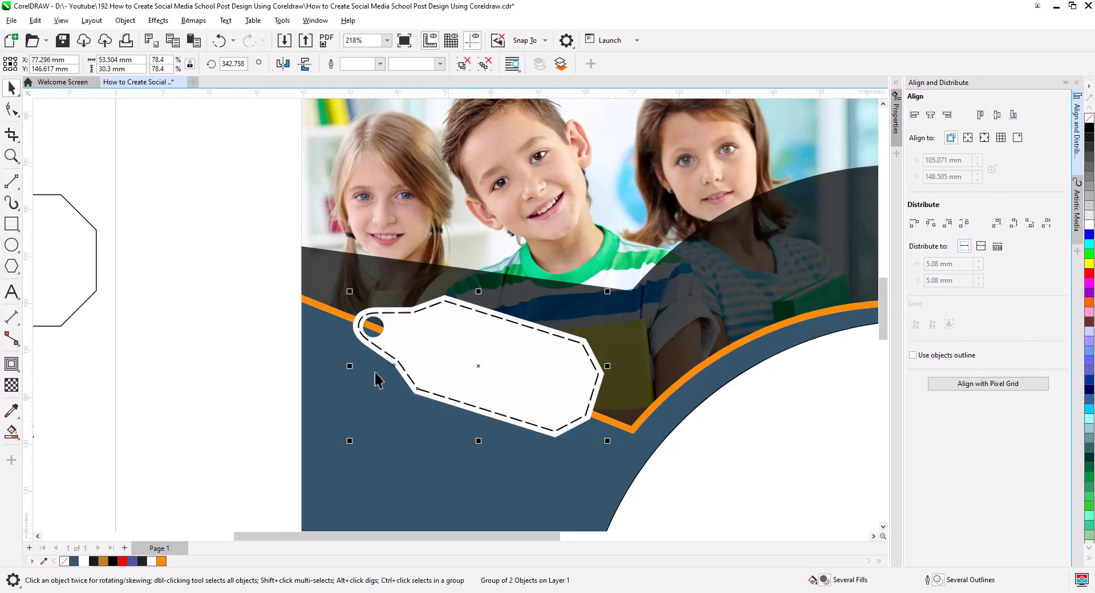
pyautogui.click(238, 308)
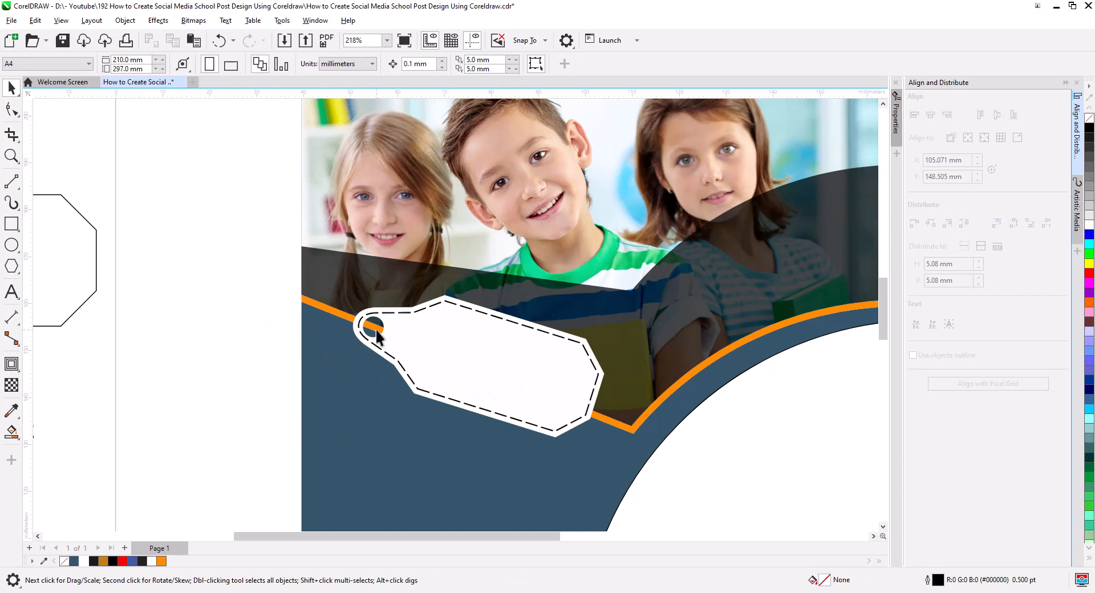
# - Ungroup the tag and cut its dashed outline to the clipboard
pyautogui.scroll(4, 376, 336)
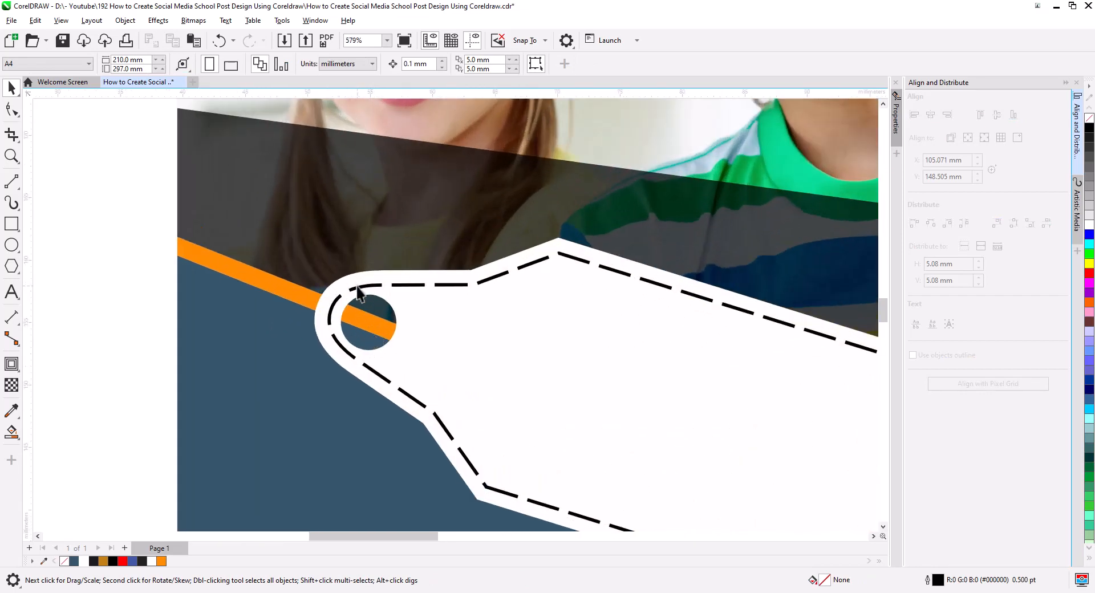
pyautogui.click(358, 293)
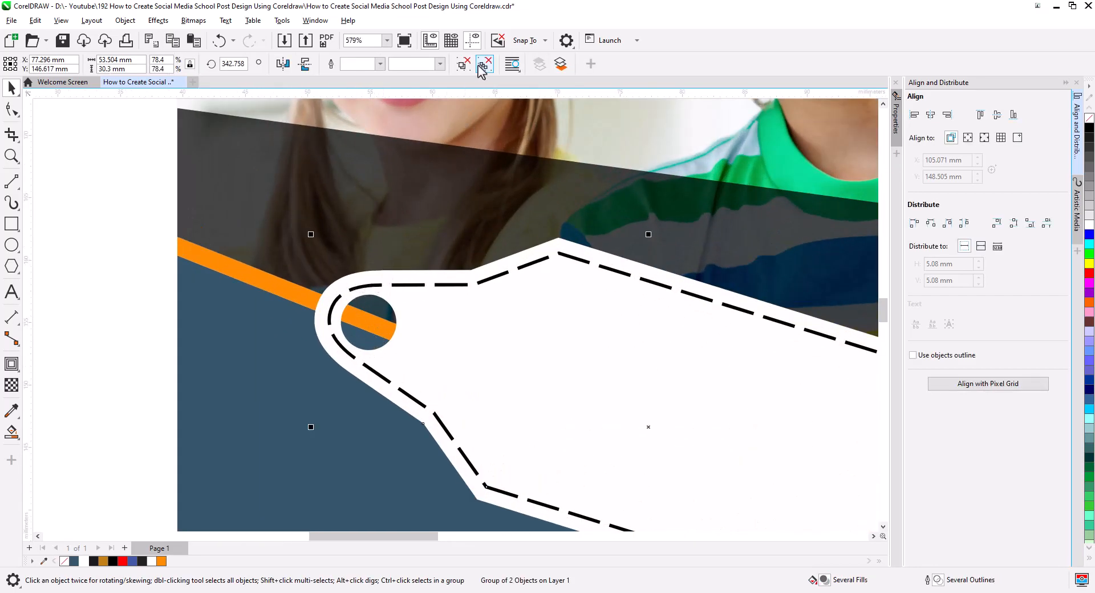
pyautogui.press('Escape')
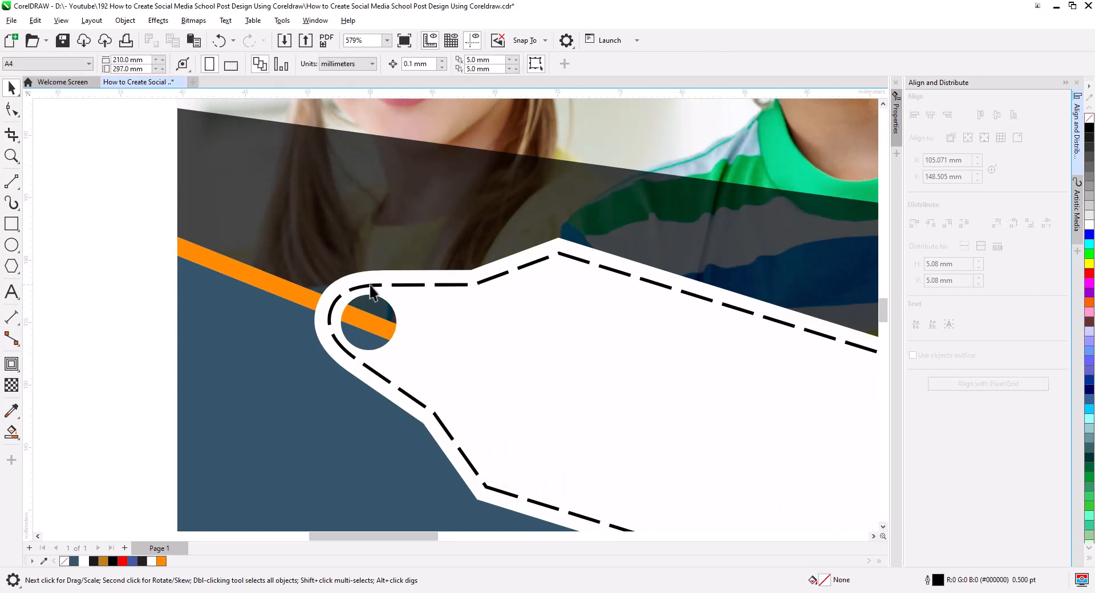
pyautogui.click(370, 285)
pyautogui.hotkey('ctrl', 'x')
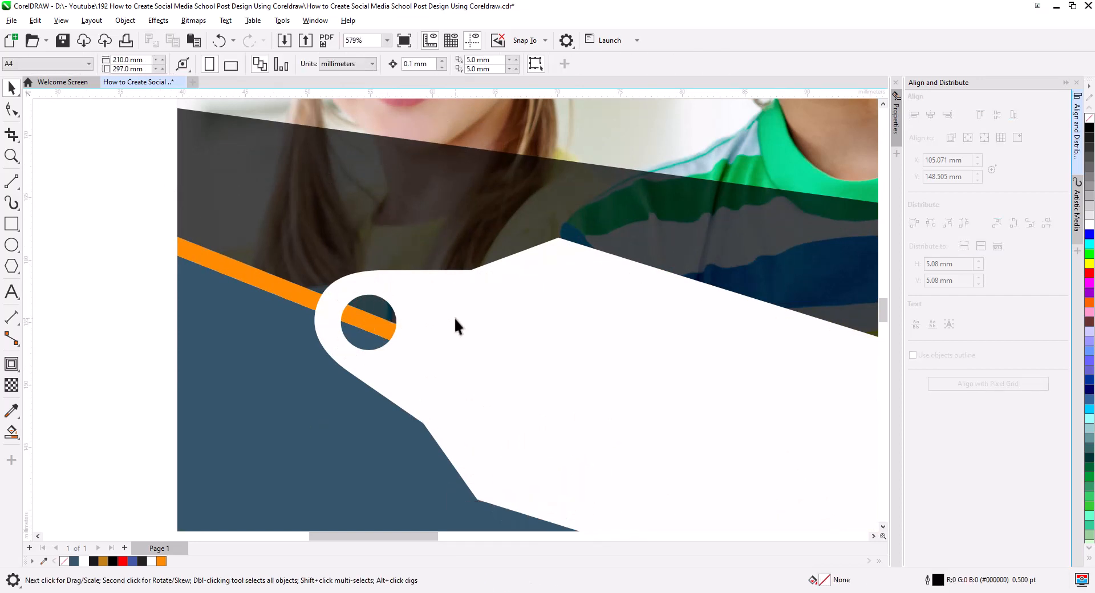
# - Remove the fills of the tag shape and the orange line and give both a 0.5 pt black outline
pyautogui.click(456, 319)
pyautogui.rightClick(1090, 129)
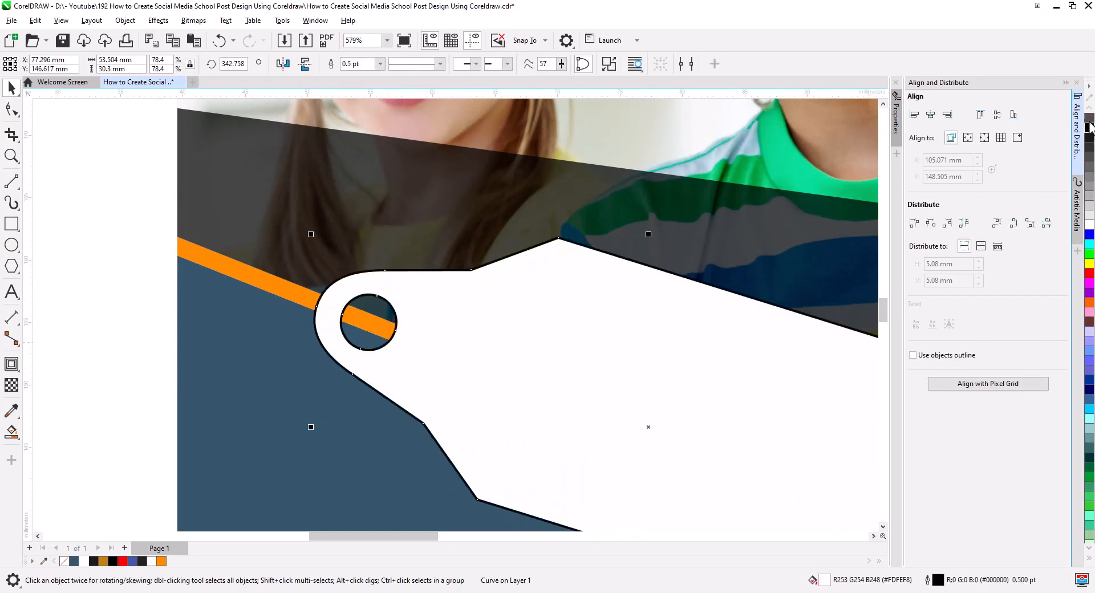
pyautogui.click(1090, 118)
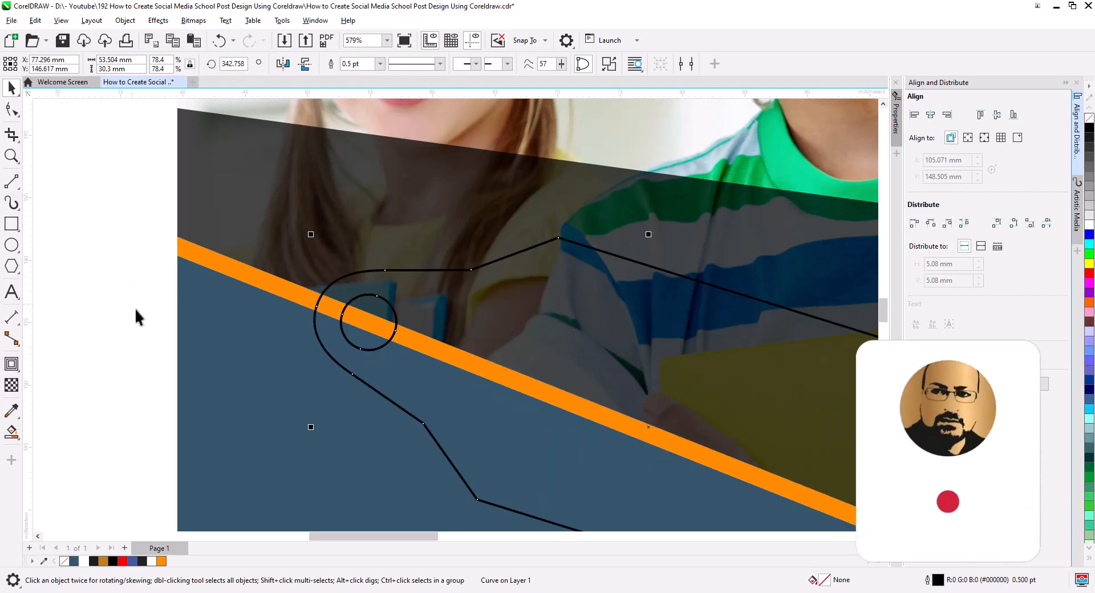
pyautogui.scroll(-2, 229, 313)
pyautogui.moveTo(251, 351); pyautogui.dragTo(215, 299)
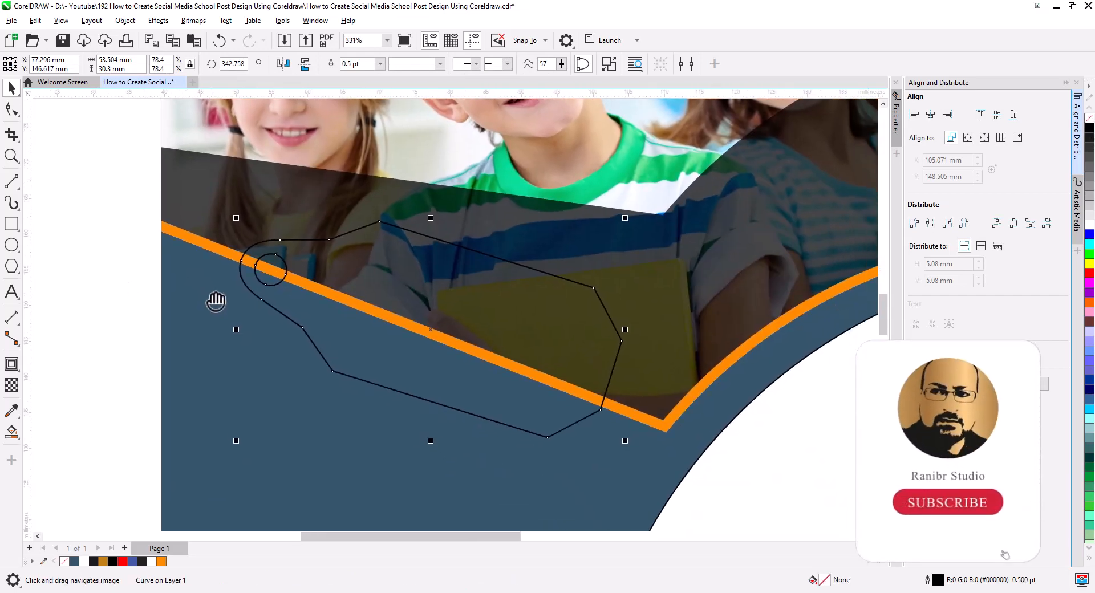
pyautogui.click(648, 425)
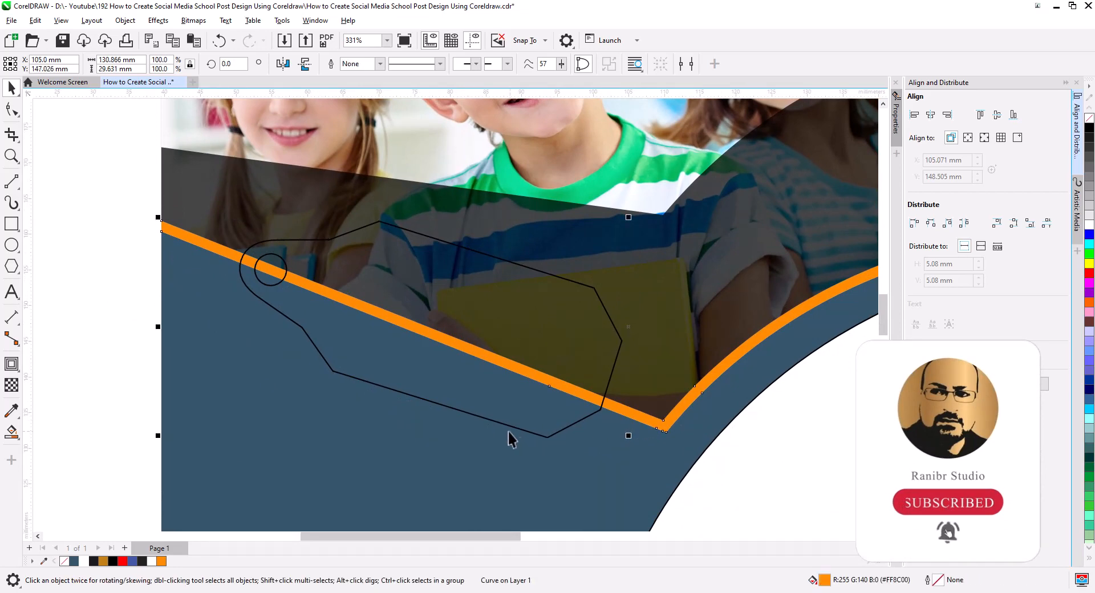
pyautogui.click(1090, 118)
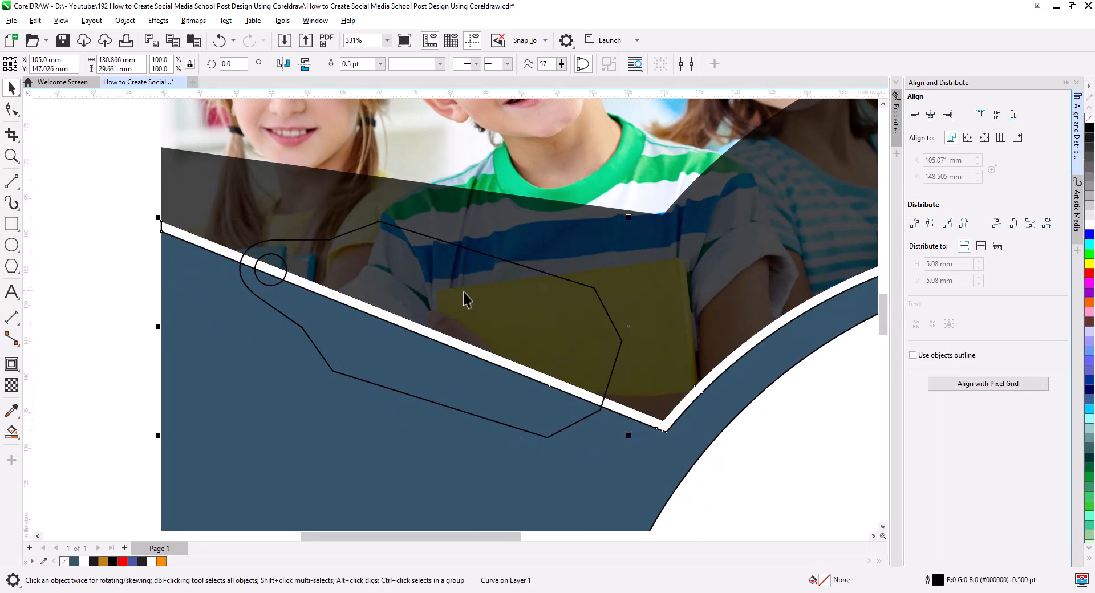
# - Smart-fill in blue the line sections outside the tag, across its rounded rim and inside its hole, leaving the section across the tag body
pyautogui.click(11, 432)
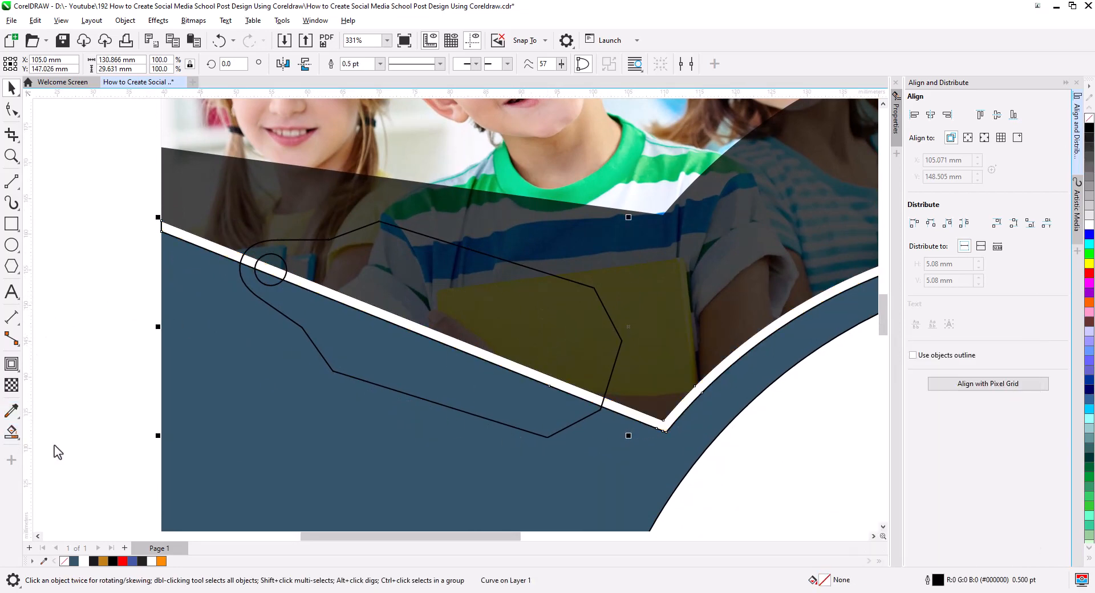
pyautogui.click(665, 426)
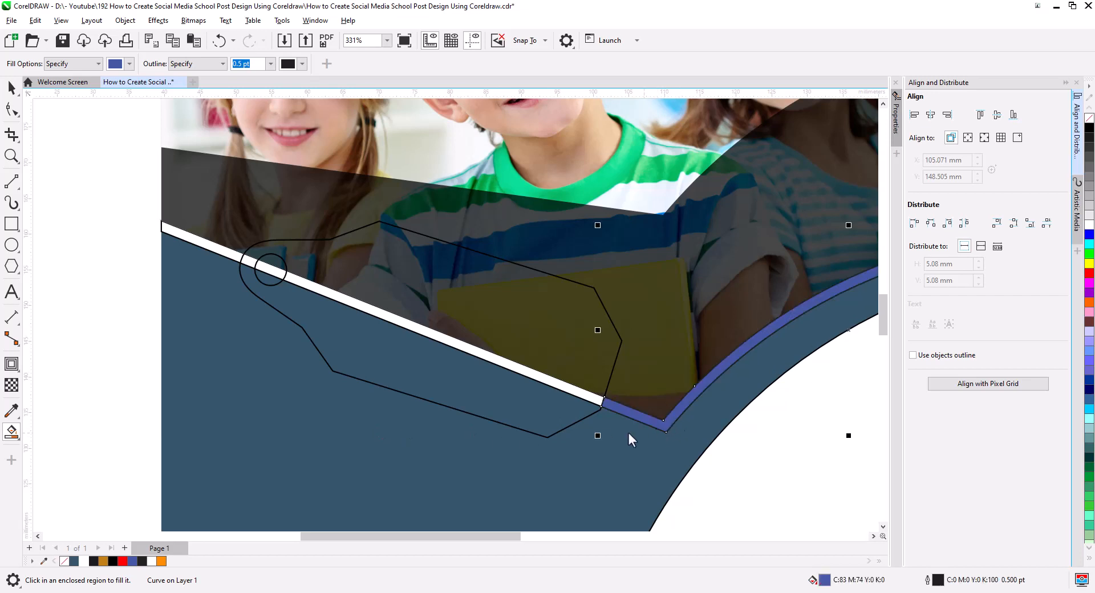
pyautogui.click(266, 272)
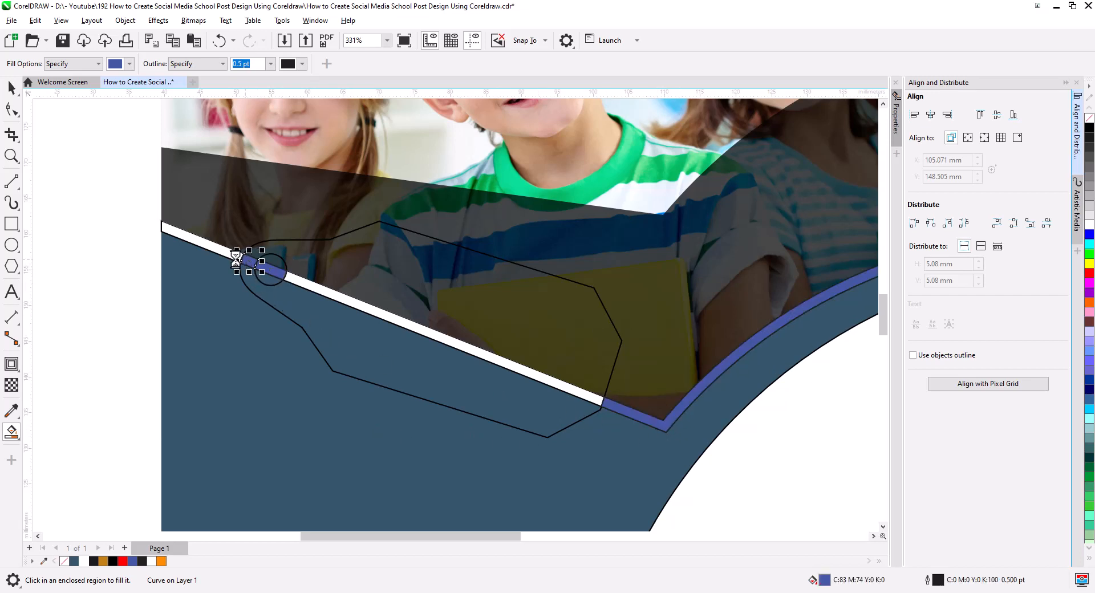
pyautogui.click(223, 251)
pyautogui.click(12, 89)
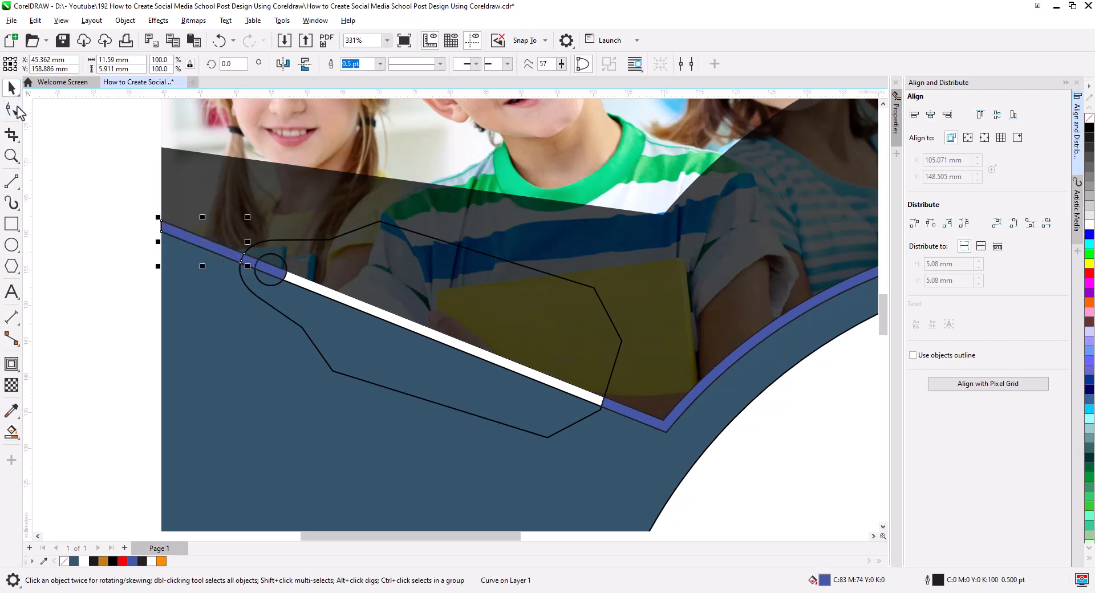
# - Weld the adjoining blue line pieces at the tag's hole and combine them with the blue piece beyond the tag's wide end
pyautogui.keyDown('shift'); pyautogui.click(255, 267); pyautogui.keyUp('shift')
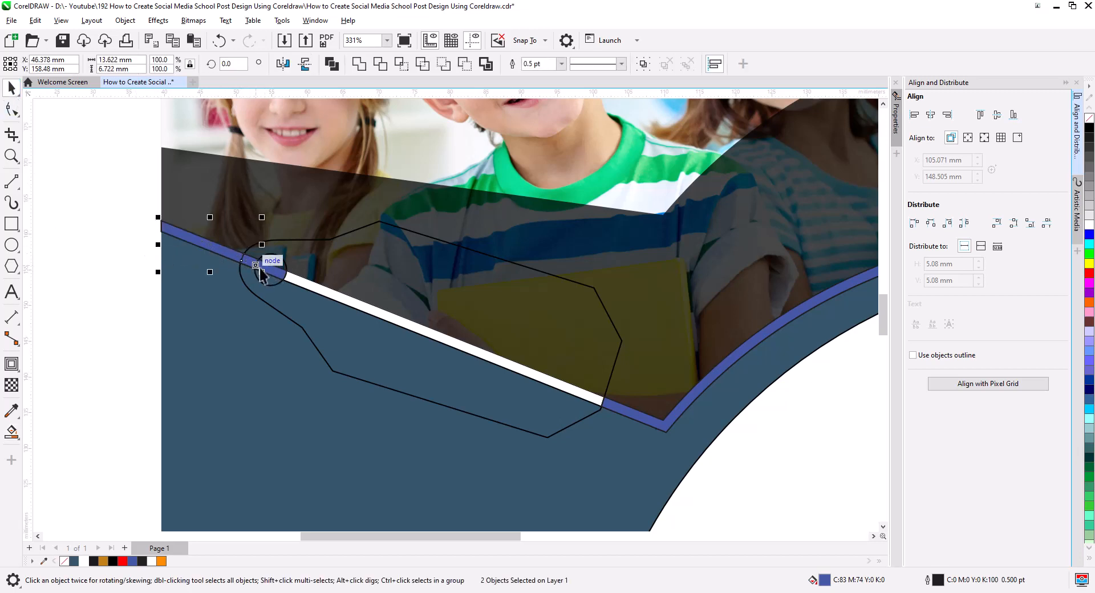
pyautogui.click(357, 65)
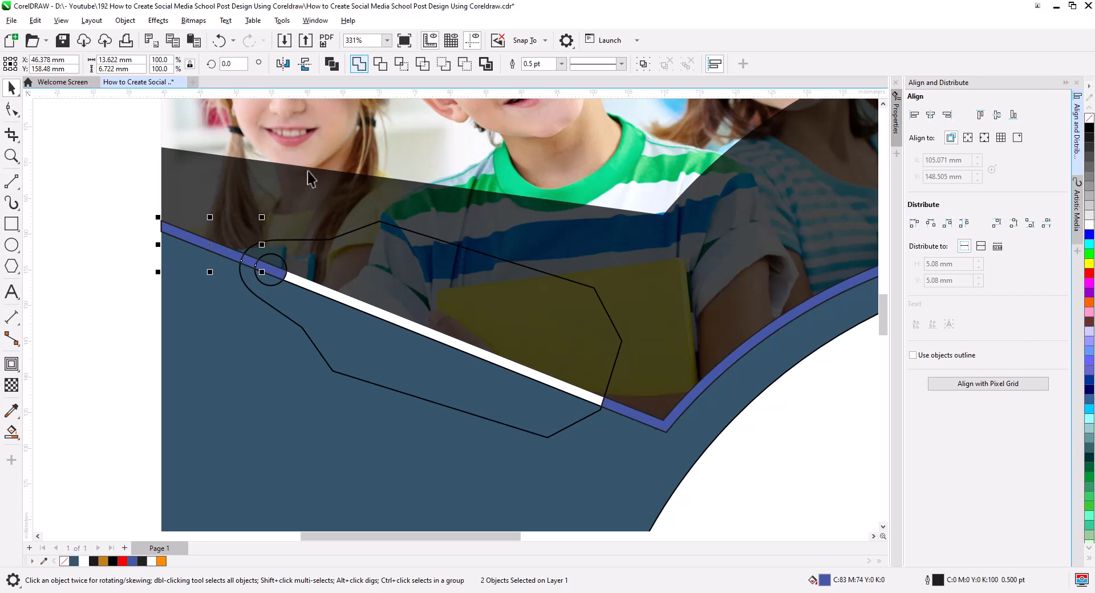
pyautogui.keyDown('shift'); pyautogui.click(278, 272); pyautogui.keyUp('shift')
pyautogui.click(360, 64)
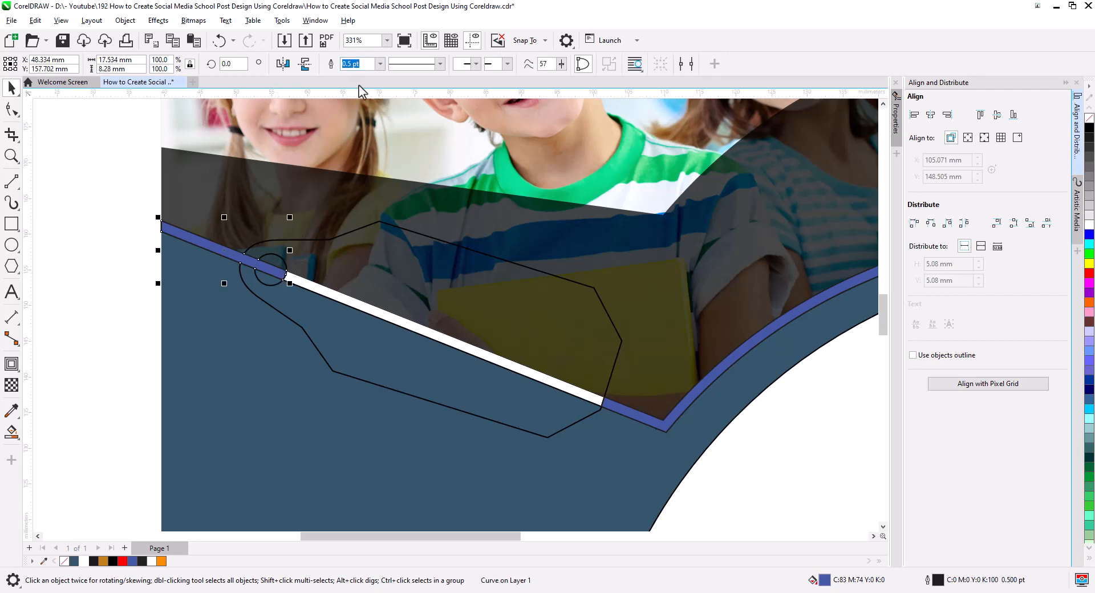
pyautogui.keyDown('shift'); pyautogui.click(619, 415); pyautogui.keyUp('shift')
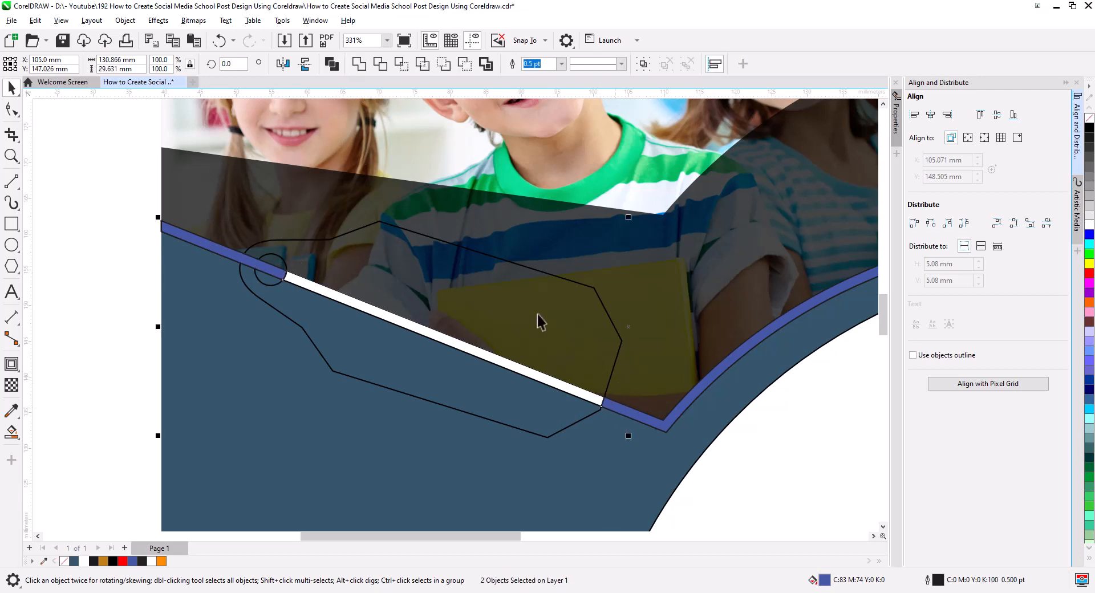
pyautogui.click(332, 64)
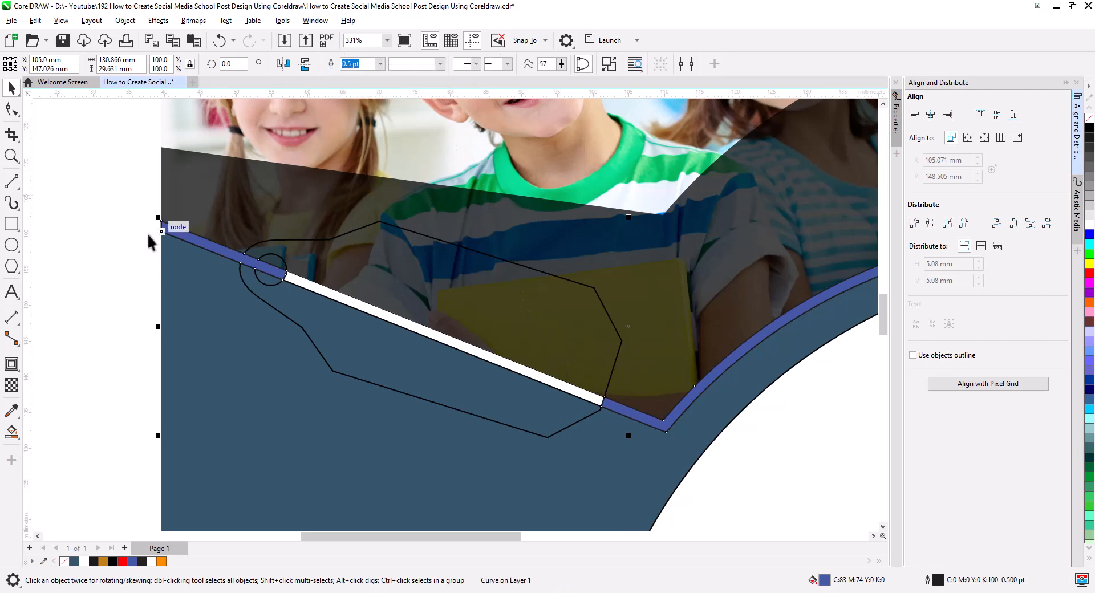
# - Fill the combined line pieces with orange #FF8C00 and remove their outline
pyautogui.press('Escape')
pyautogui.click(178, 233)
pyautogui.click(161, 562)
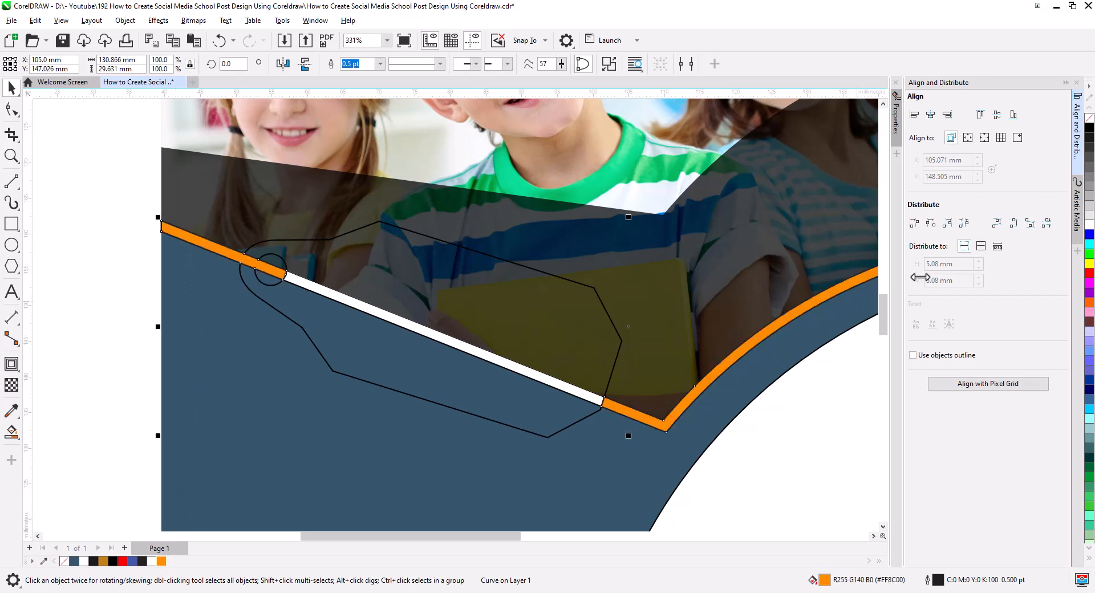
pyautogui.rightClick(1090, 117)
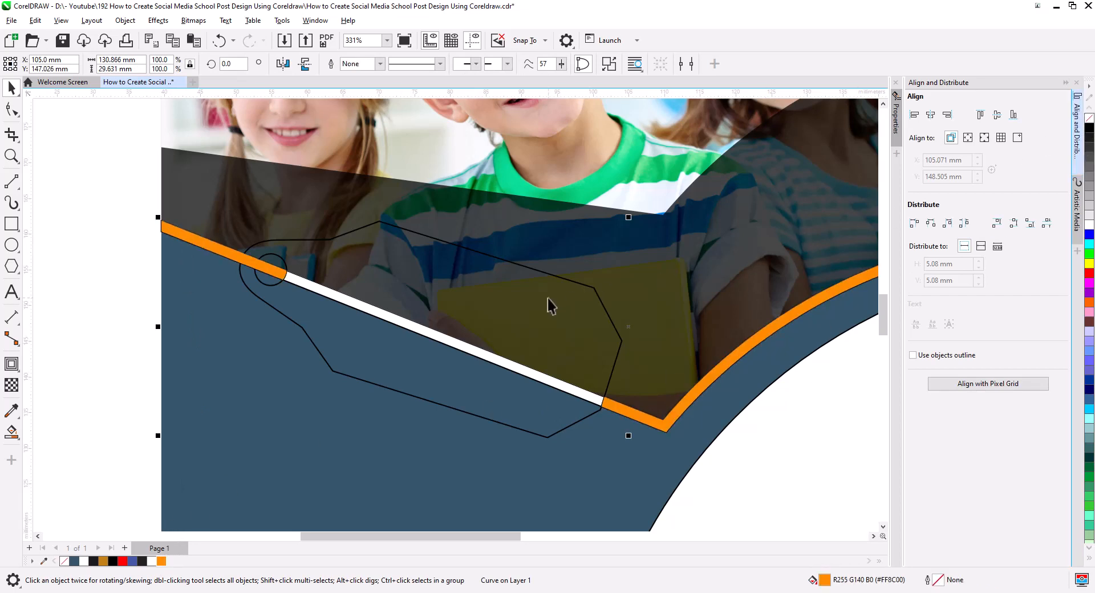
# - Fill the tag shape white, remove its outline, and paste the dashed outline back over it
pyautogui.click(571, 285)
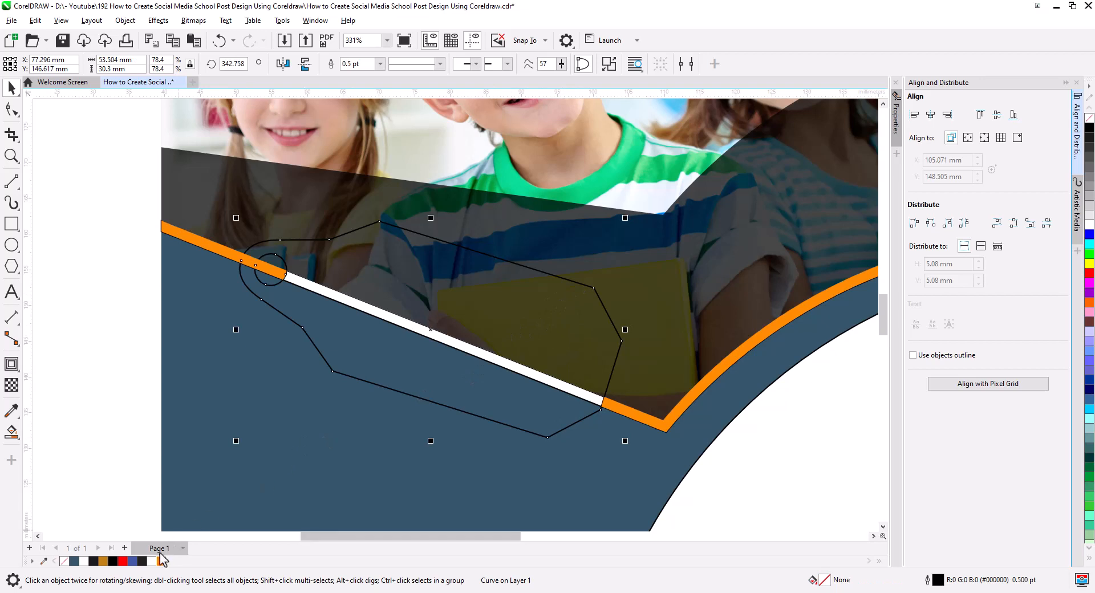
pyautogui.click(152, 562)
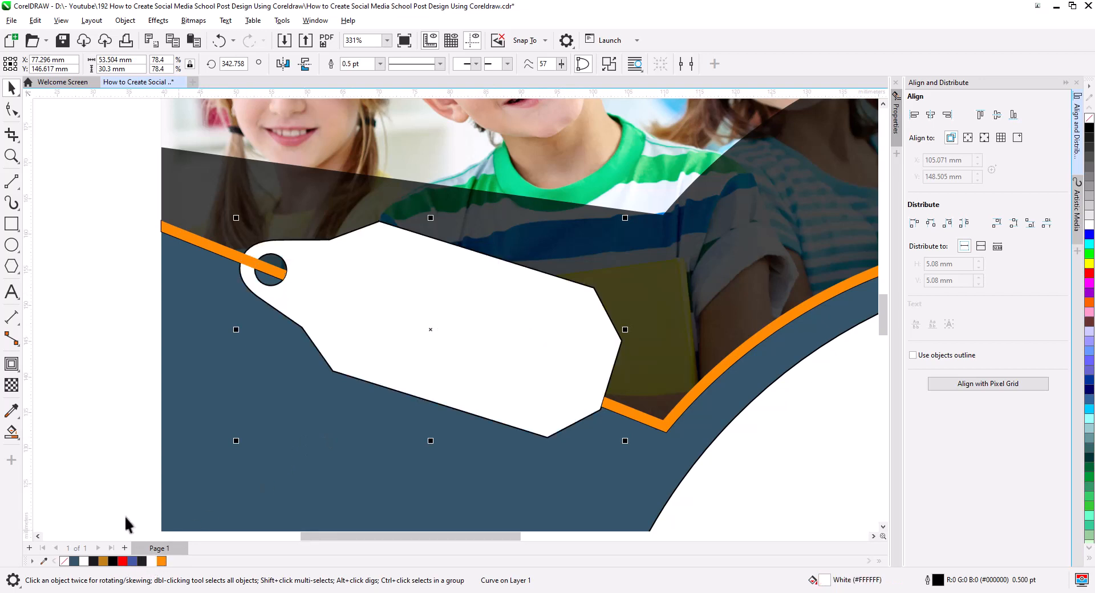
pyautogui.click(102, 415)
pyautogui.click(514, 339)
pyautogui.rightClick(1091, 120)
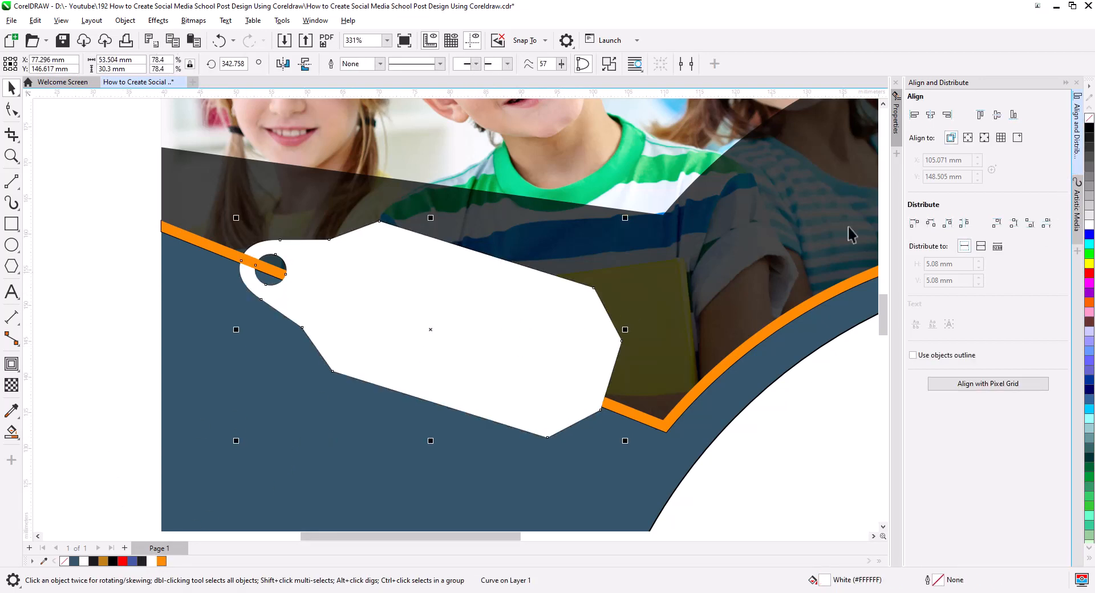
pyautogui.hotkey('ctrl', 'v')
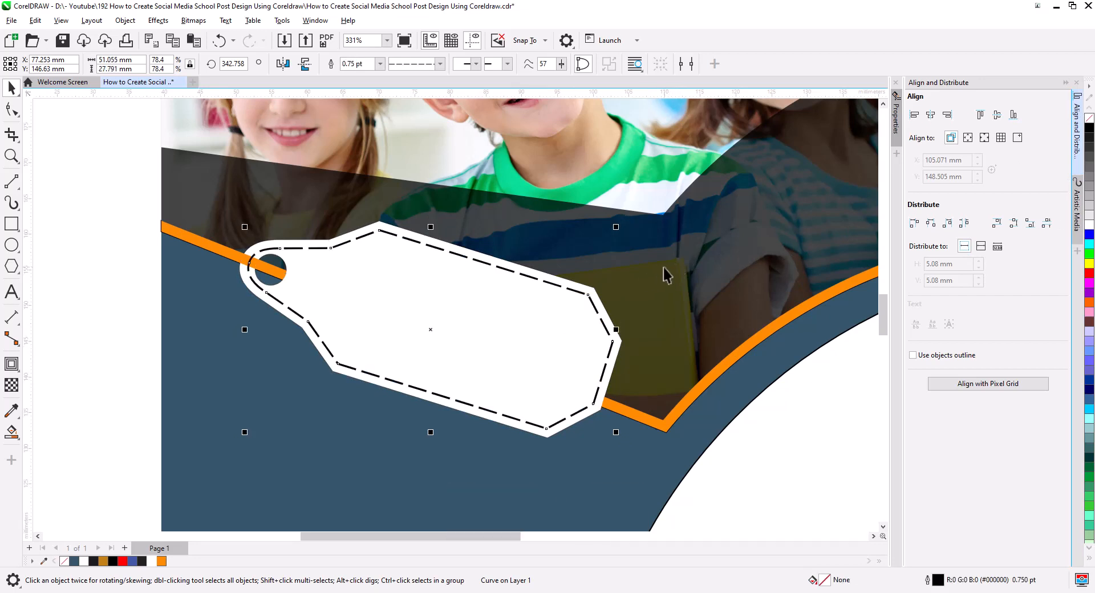
pyautogui.click(225, 251)
pyautogui.rightClick(224, 252)
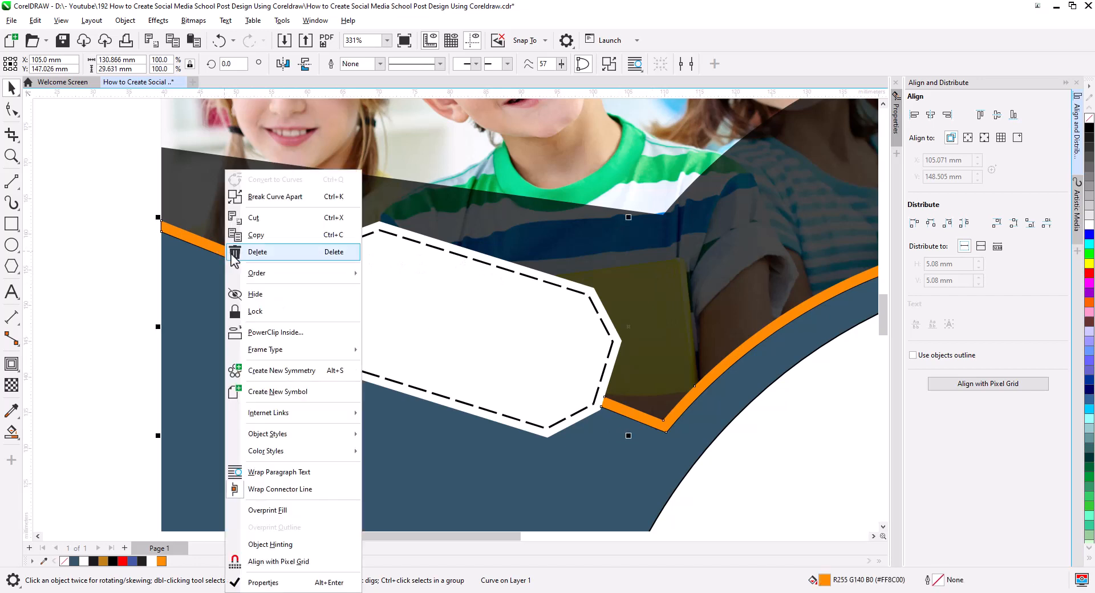
pyautogui.click(126, 287)
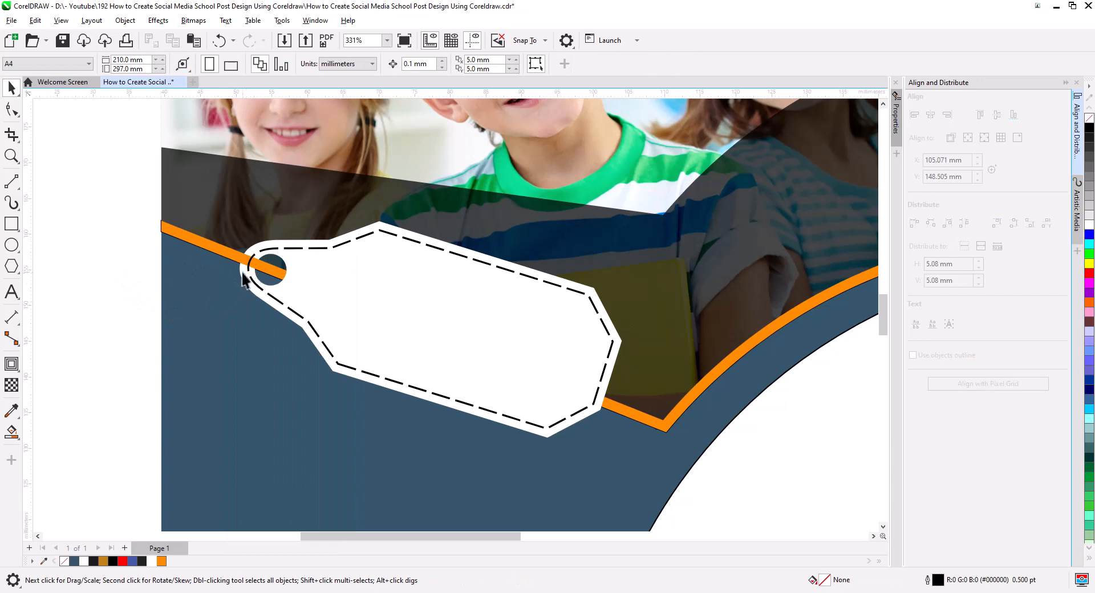
# - Cut the orange line pieces, delete the leftover black-outlined line beneath them, and paste the orange pieces back
pyautogui.scroll(5, 253, 271)
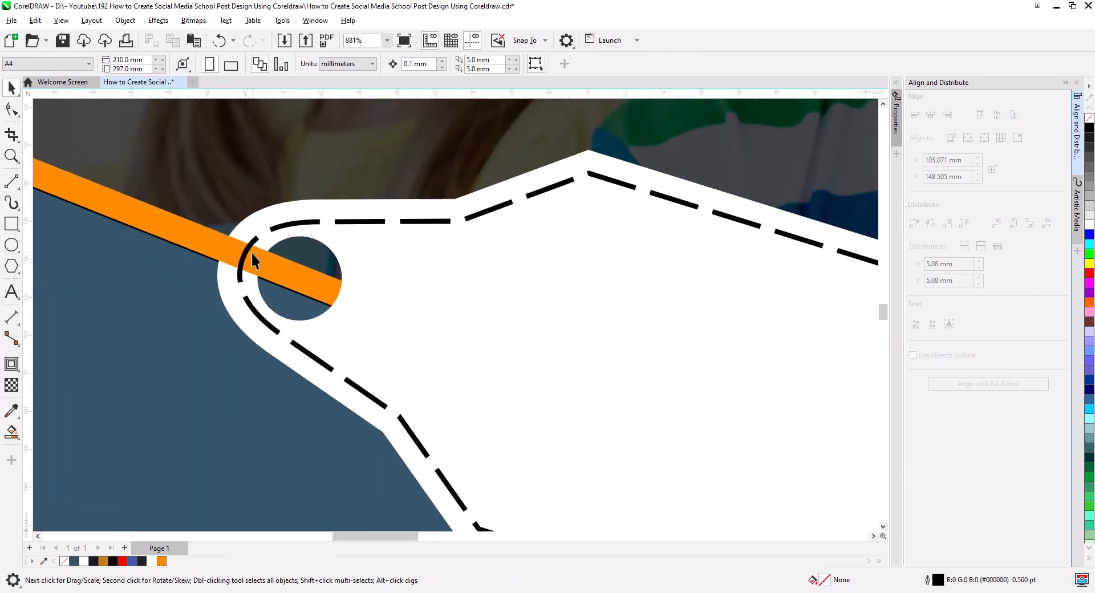
pyautogui.click(211, 251)
pyautogui.press('Delete')
pyautogui.click(208, 251)
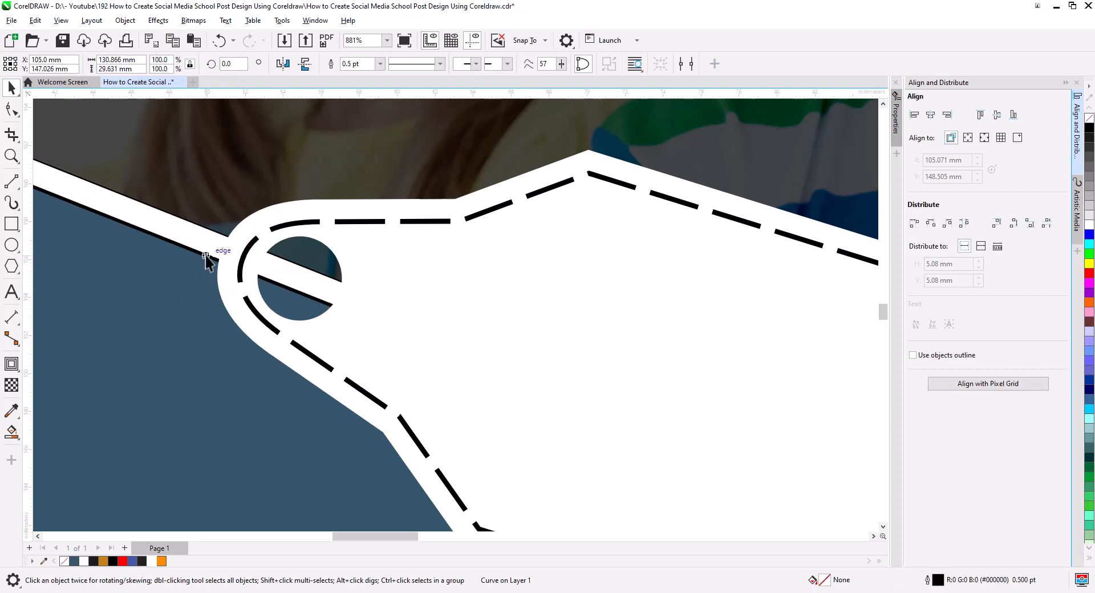
pyautogui.scroll(-3, 203, 285)
pyautogui.moveTo(220, 305); pyautogui.dragTo(267, 276)
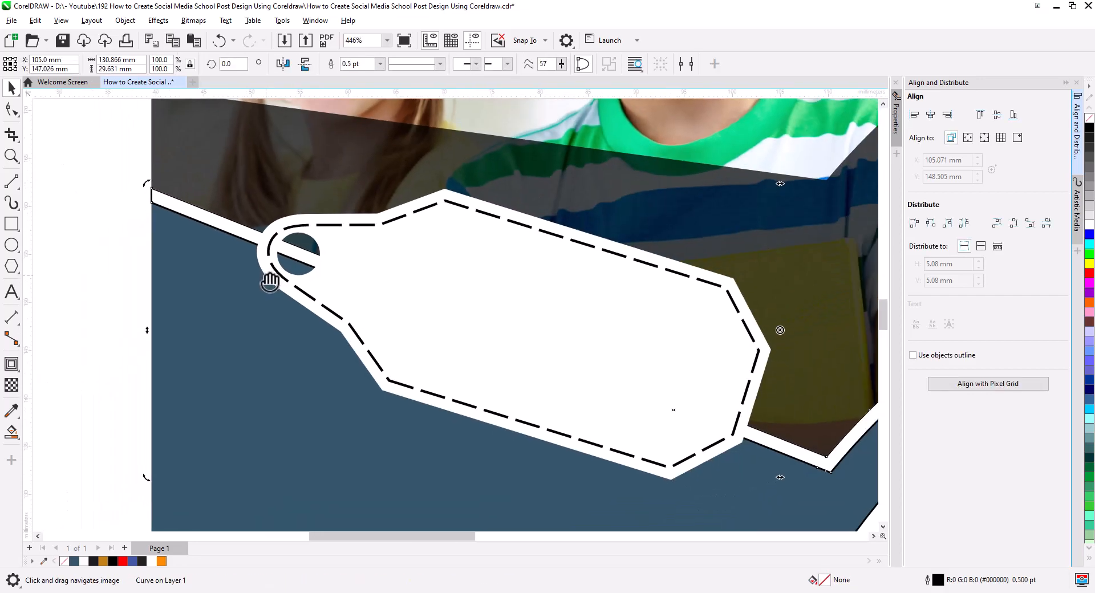
pyautogui.click(133, 255)
pyautogui.click(152, 195)
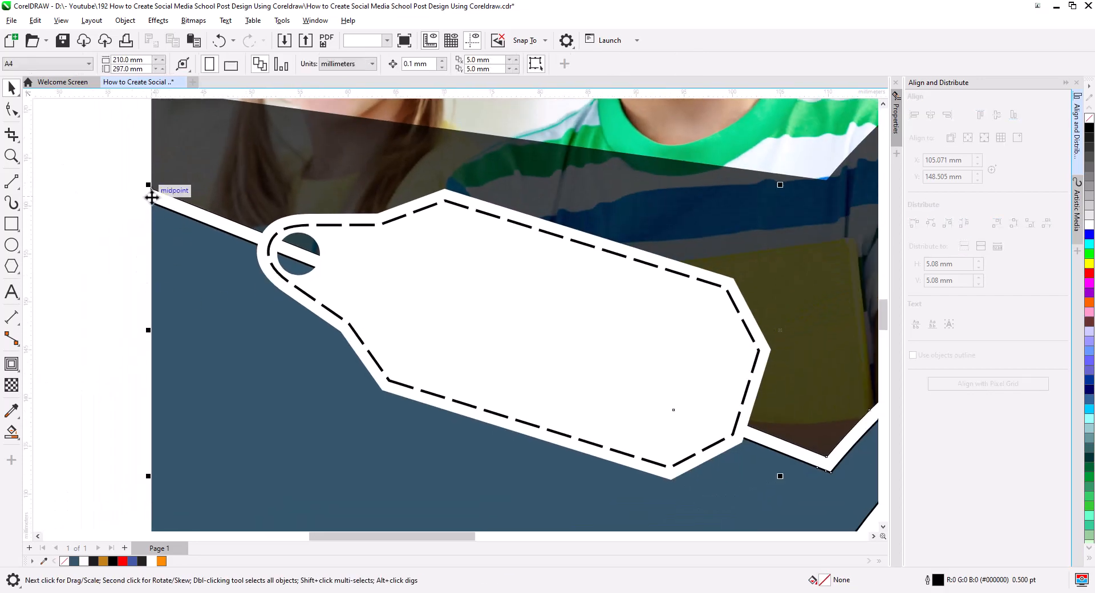
pyautogui.press('Delete')
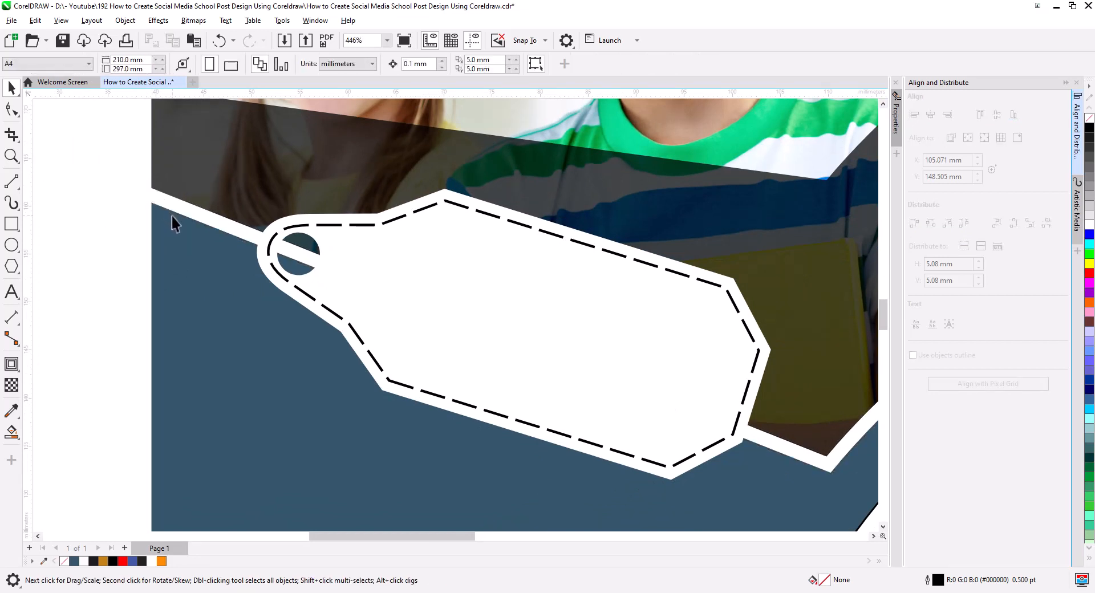
pyautogui.hotkey('ctrl', 'v')
pyautogui.click(137, 265)
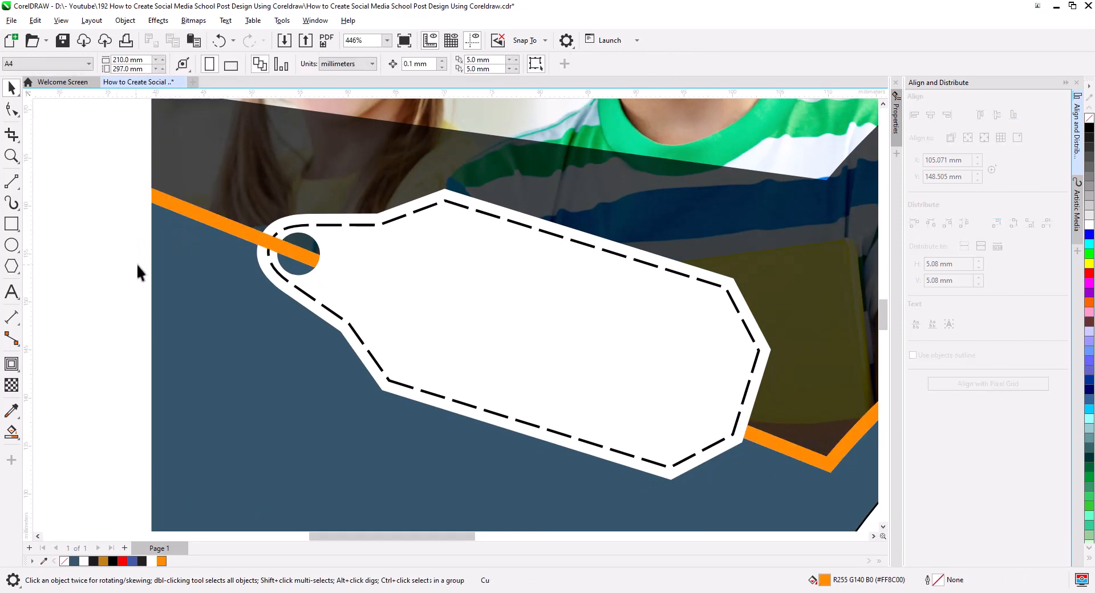
# - Break the combined orange line apart into its separate pieces
pyautogui.scroll(-2, 388, 318)
pyautogui.moveTo(475, 337); pyautogui.dragTo(366, 298)
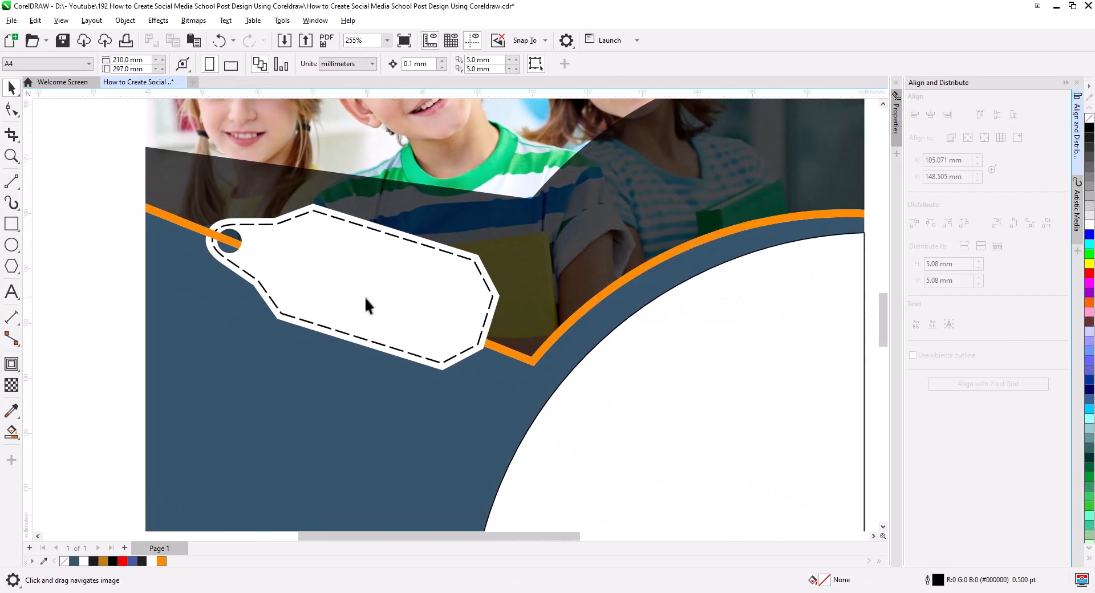
pyautogui.click(497, 350)
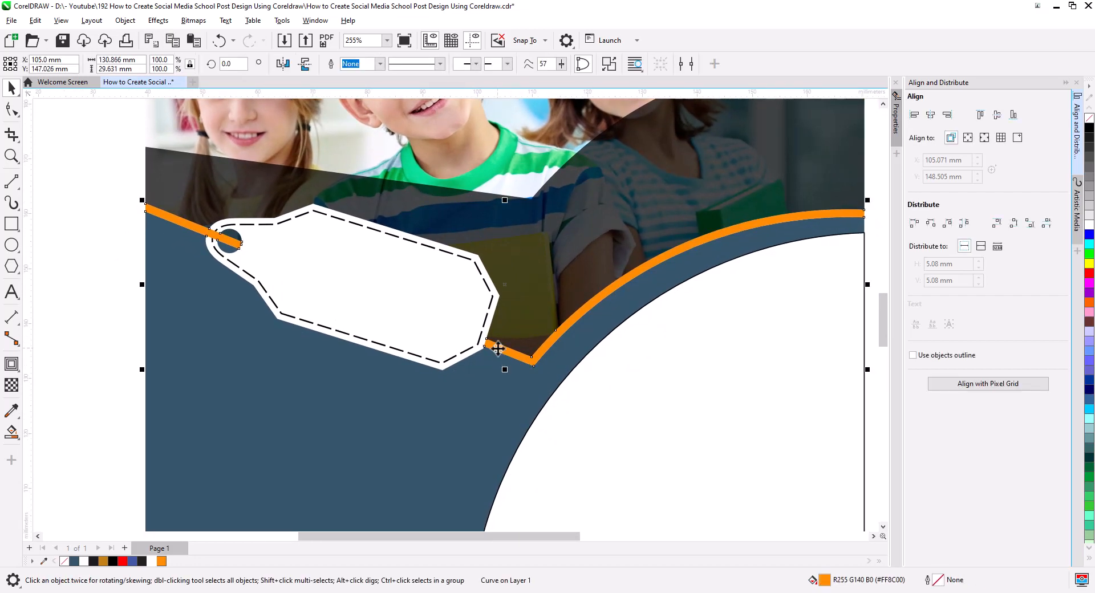
pyautogui.rightClick(498, 349)
pyautogui.click(532, 210)
pyautogui.click(74, 273)
# - Bring the tag, its dashed outline and the orange piece running into its hole in front of the other objects
pyautogui.moveTo(104, 139); pyautogui.dragTo(506, 416)
pyautogui.rightClick(429, 323)
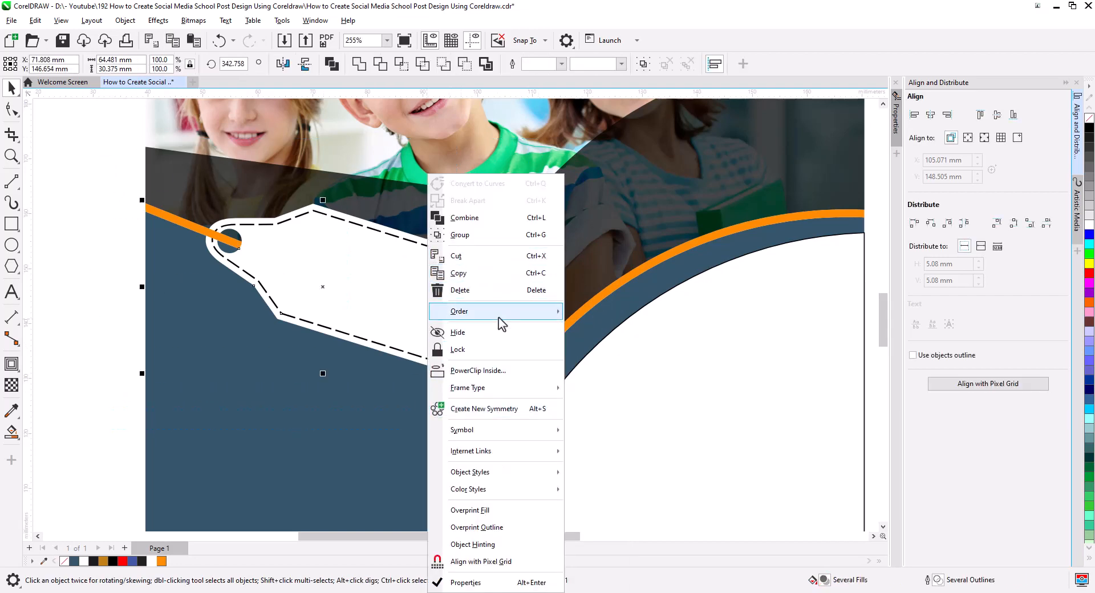
pyautogui.moveTo(499, 323)
pyautogui.click(611, 316)
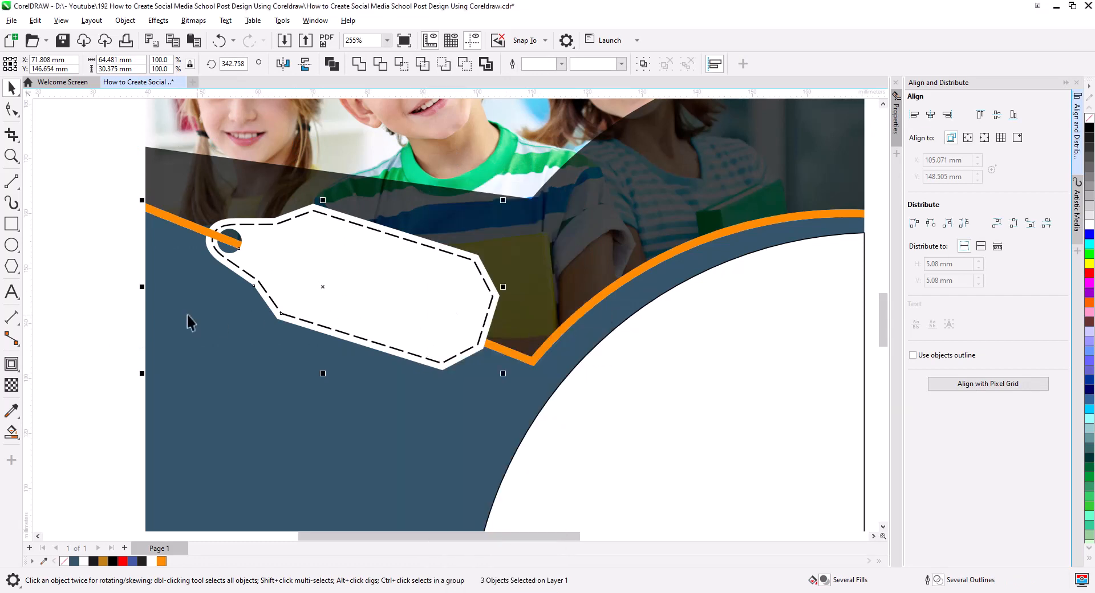
pyautogui.click(85, 280)
# - Add a black drop shadow with 100 opacity to the white tag shape, cast toward its wide end
pyautogui.click(454, 369)
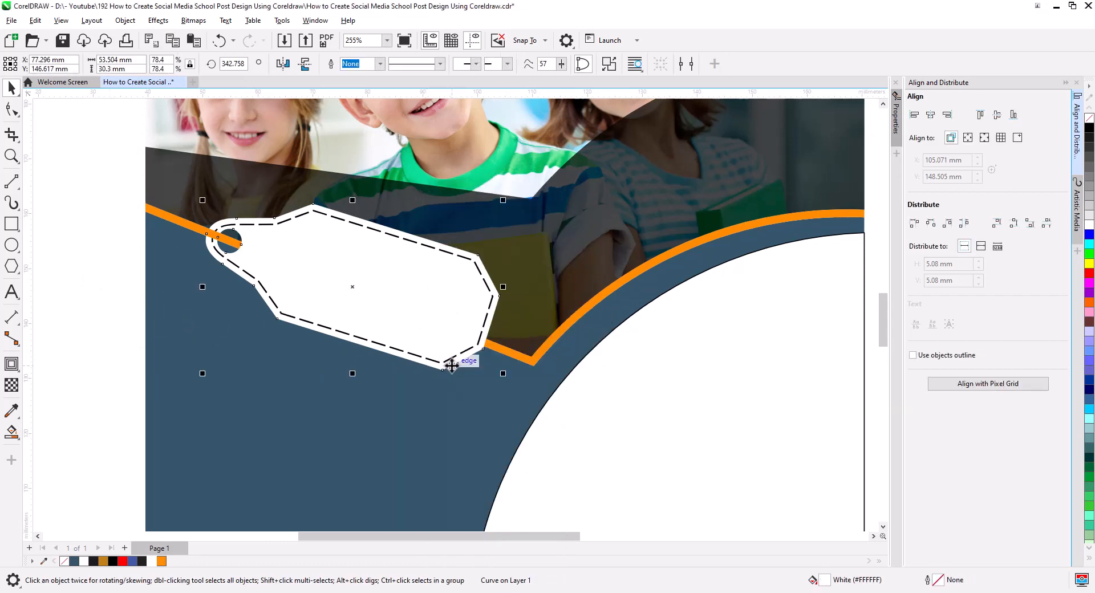
pyautogui.click(11, 364)
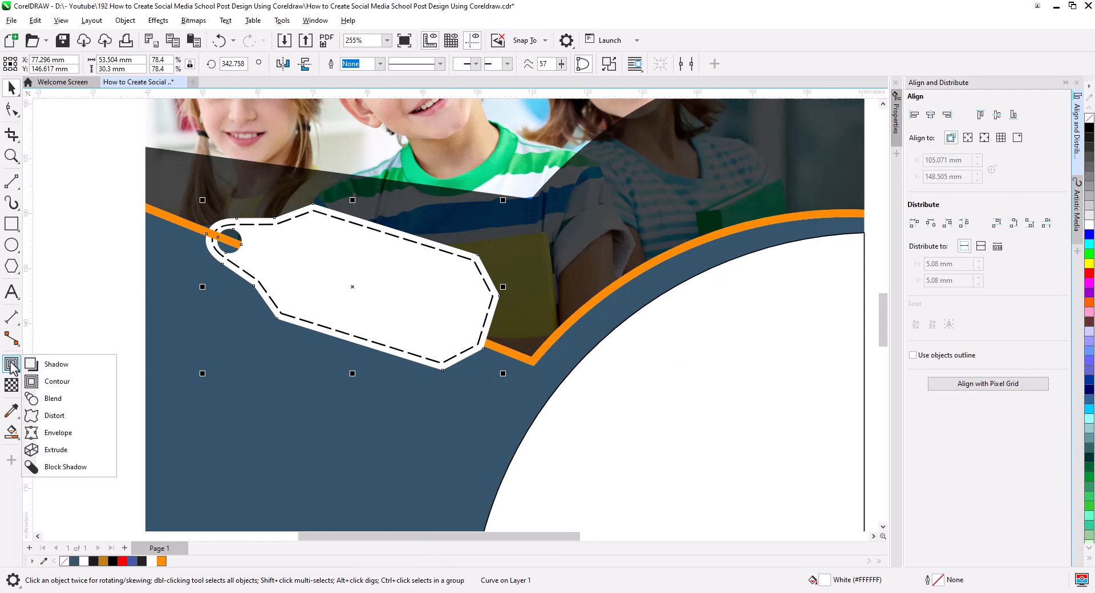
pyautogui.click(34, 366)
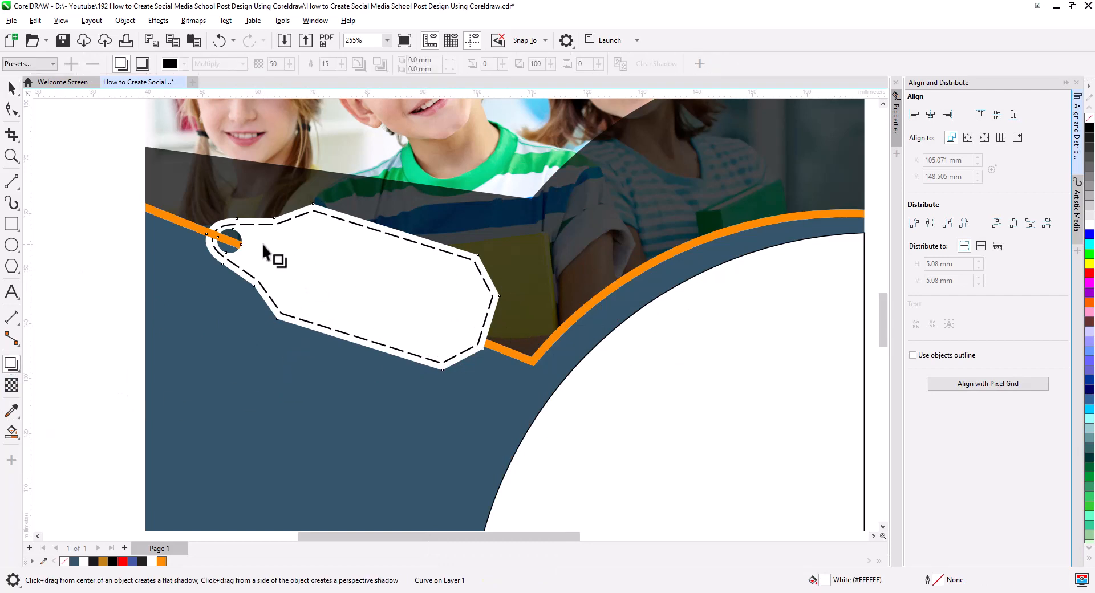
pyautogui.moveTo(254, 243); pyautogui.dragTo(496, 302)
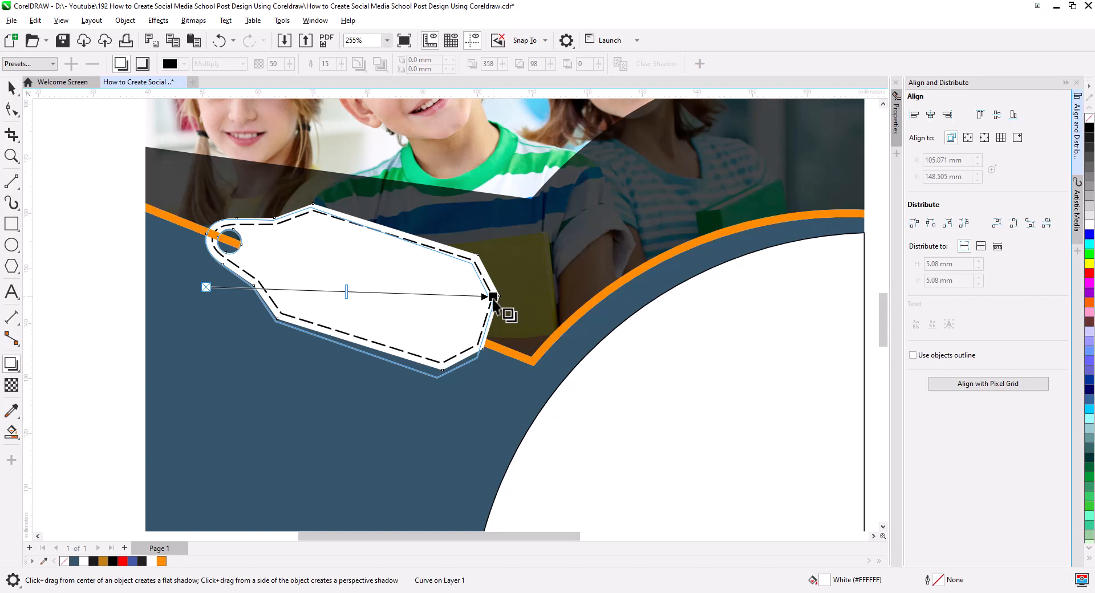
pyautogui.moveTo(494, 300); pyautogui.dragTo(494, 300)
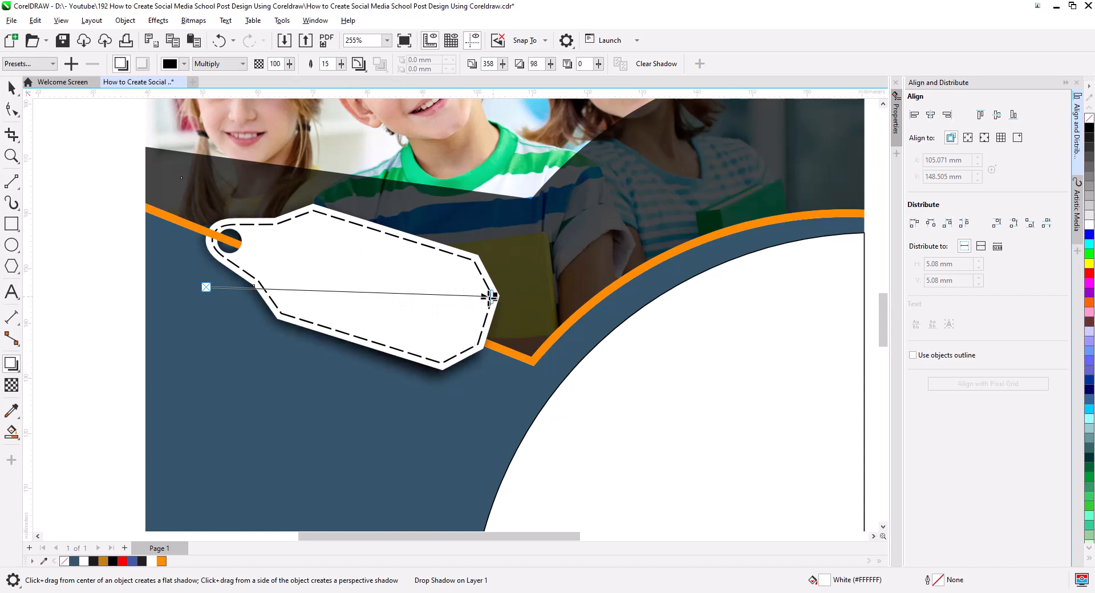
# - Move the tag's drop shadow slightly lower and set its feathering to 10
pyautogui.moveTo(492, 297); pyautogui.dragTo(496, 303)
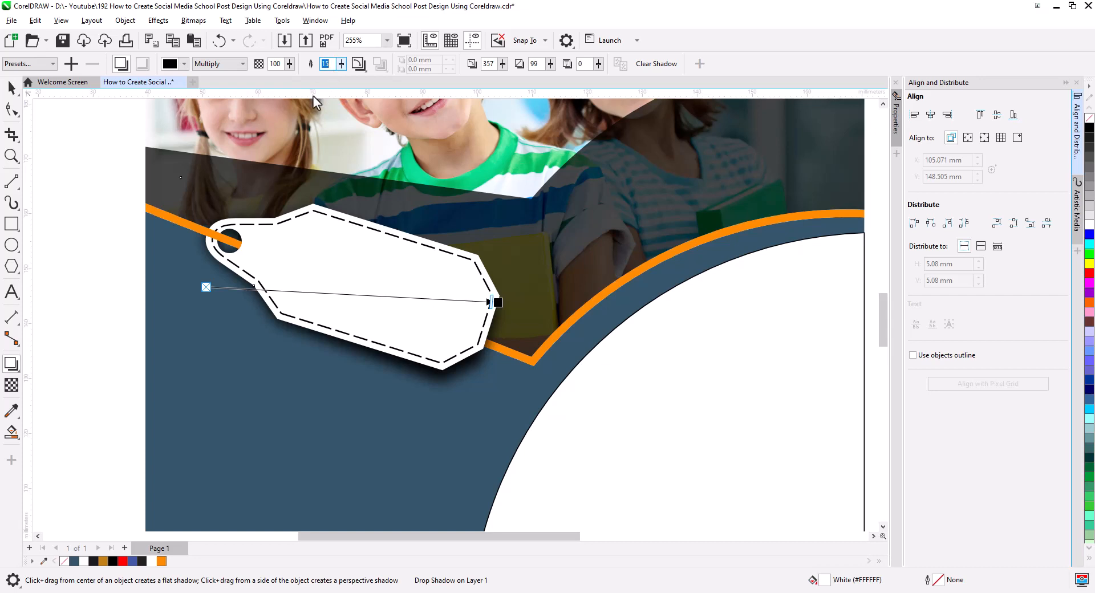
pyautogui.write('10')
pyautogui.click(12, 89)
pyautogui.click(143, 308)
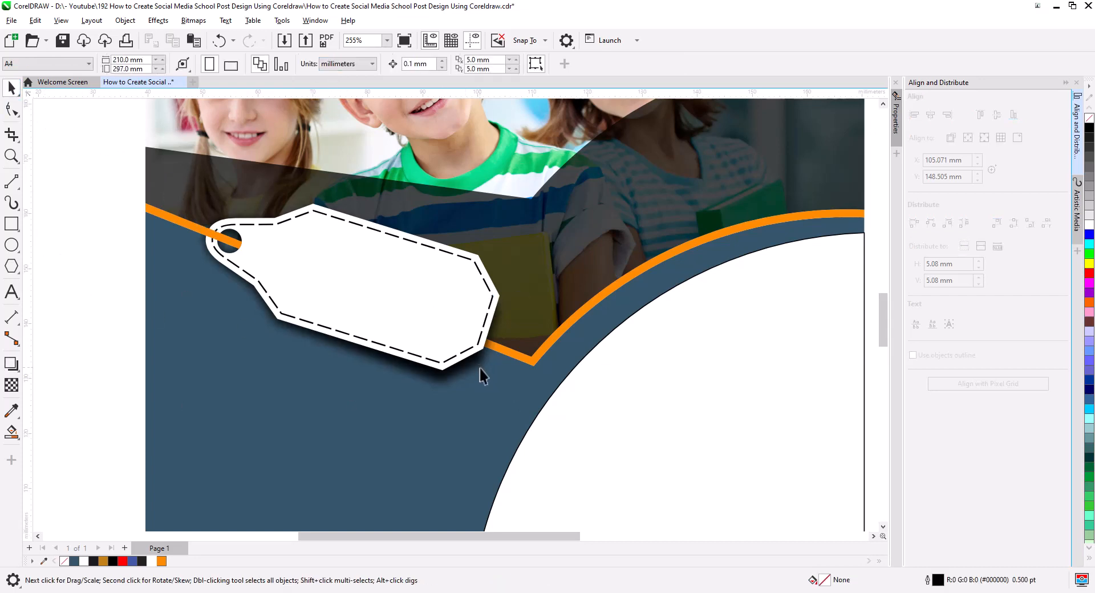
# - Delete the spare octagonal tag construction shapes beside the page
pyautogui.scroll(-3, 480, 371)
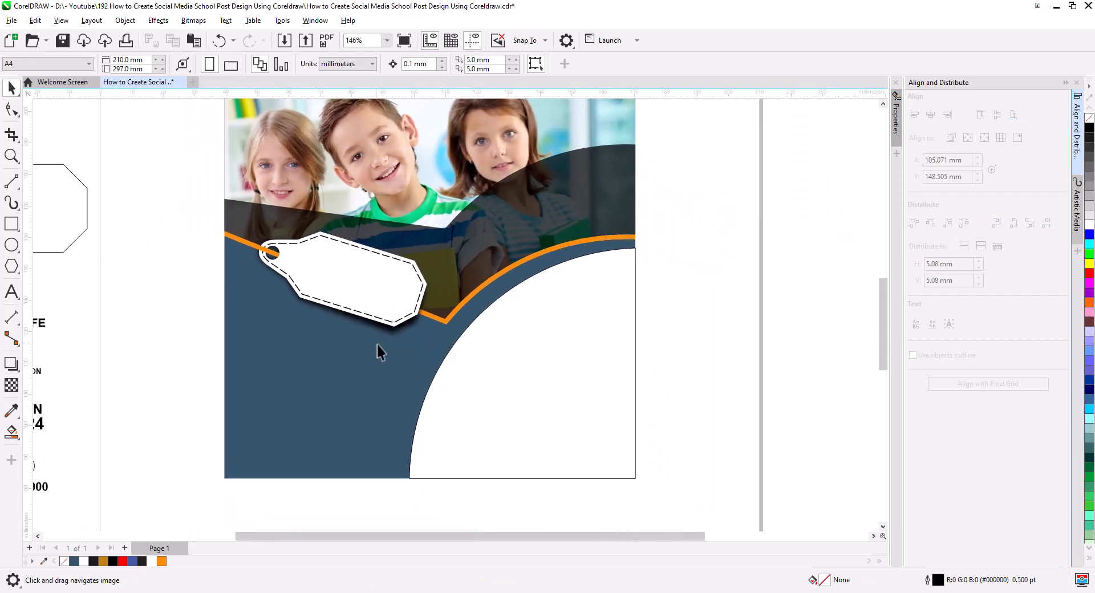
pyautogui.moveTo(379, 354); pyautogui.dragTo(420, 379)
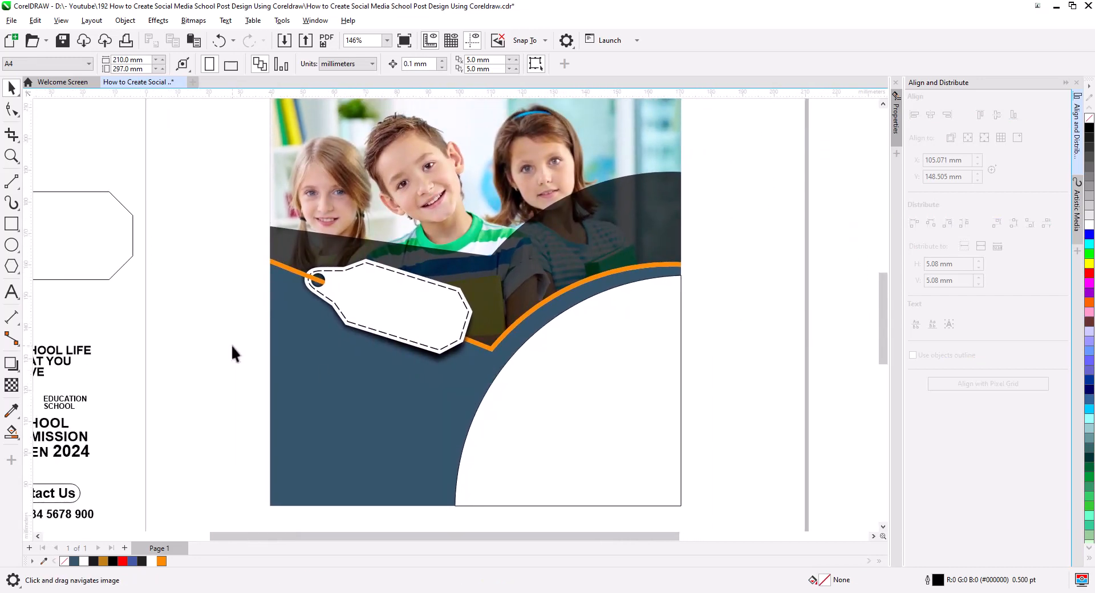
pyautogui.moveTo(232, 355)
pyautogui.mouseDown()
pyautogui.moveTo(339, 362)
pyautogui.moveTo(325, 327)
pyautogui.mouseUp()
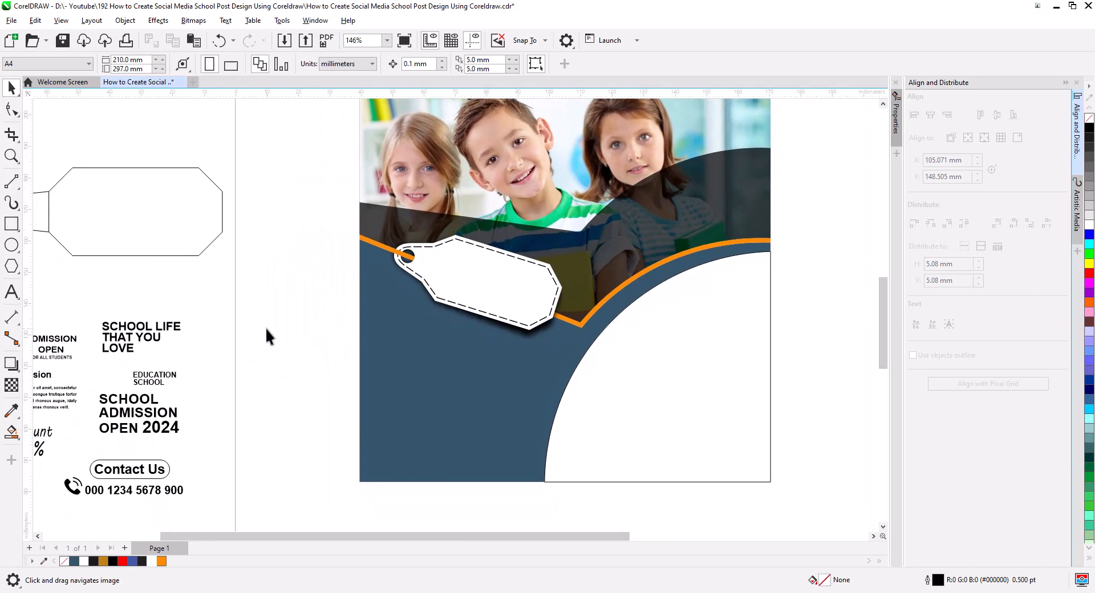
pyautogui.scroll(-1, 233, 354)
pyautogui.moveTo(241, 365); pyautogui.dragTo(289, 351)
pyautogui.moveTo(273, 465); pyautogui.dragTo(81, 294)
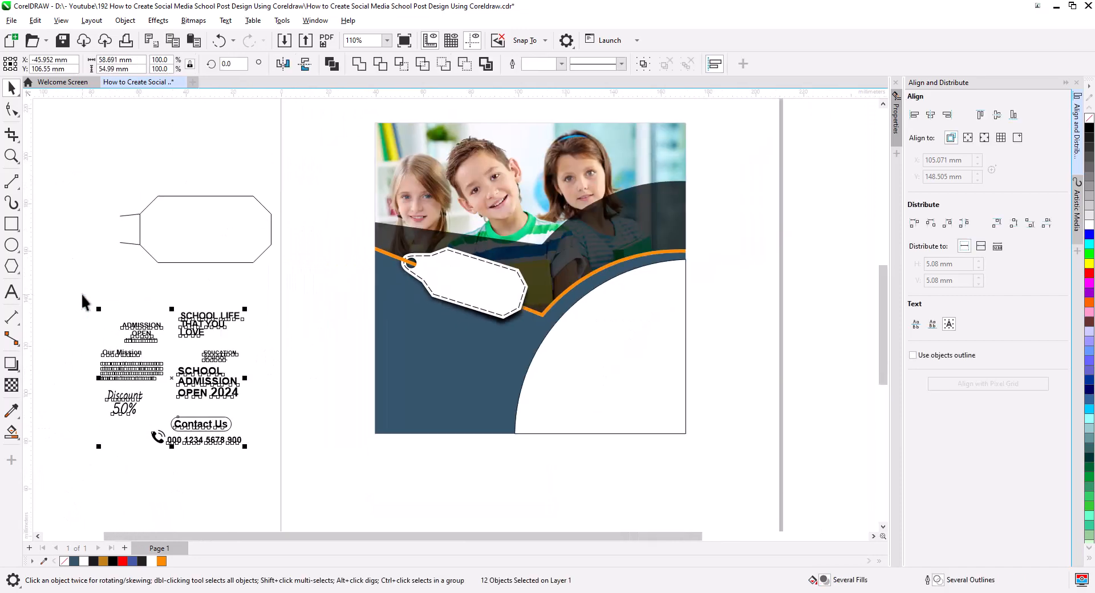
pyautogui.moveTo(101, 156); pyautogui.dragTo(301, 286)
pyautogui.press('Delete')
# - Place the SCHOOL LIFE THAT YOU LOVE text, enlarged, over the dark band above the orange curve and fill it white
pyautogui.scroll(1, 300, 295)
pyautogui.moveTo(173, 333); pyautogui.dragTo(799, 244)
pyautogui.click(1090, 225)
pyautogui.click(258, 227)
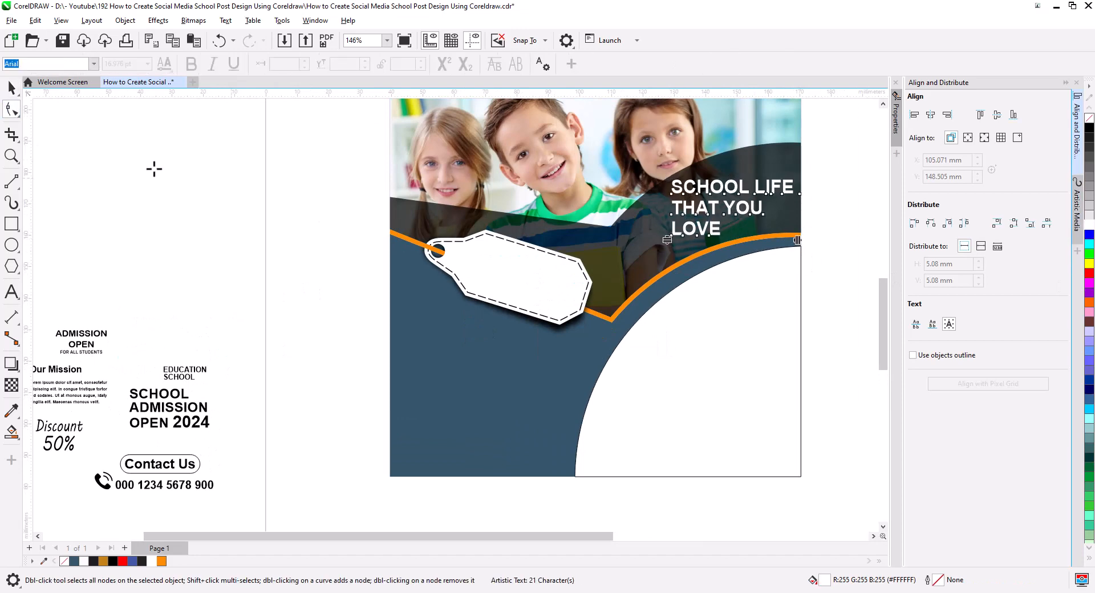
# - Place the SCHOOL ADMISSION OPEN 2024 text, enlarged, in the white curved area, with the enlarged EDUCATION SCHOOL text above it
pyautogui.moveTo(178, 420); pyautogui.dragTo(231, 443)
pyautogui.moveTo(188, 421); pyautogui.dragTo(799, 447)
pyautogui.moveTo(751, 413); pyautogui.dragTo(739, 411)
pyautogui.click(166, 399)
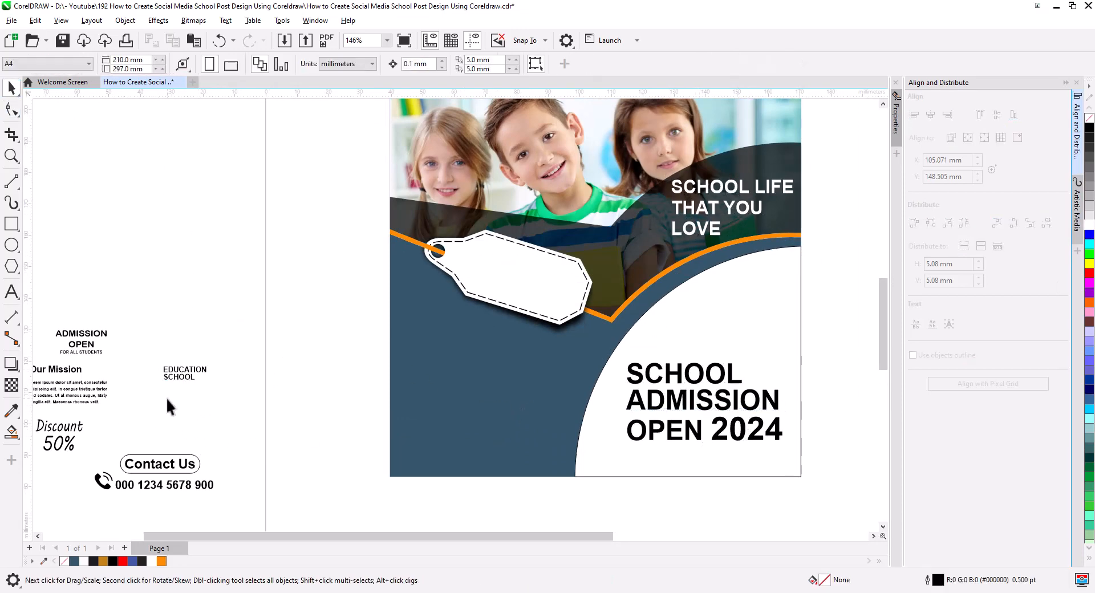
pyautogui.moveTo(191, 376)
pyautogui.mouseDown()
pyautogui.moveTo(306, 393)
pyautogui.moveTo(717, 316)
pyautogui.moveTo(776, 335)
pyautogui.mouseUp()
pyautogui.press('Escape')
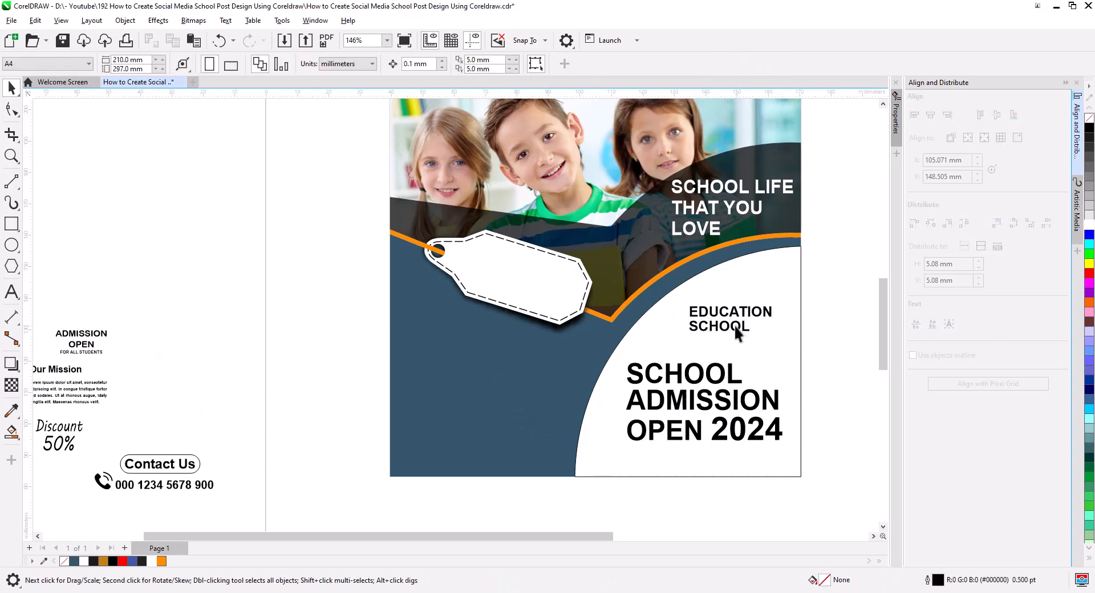
# - Draw a small square, rotate it into a diamond before the EDUCATION SCHOOL text, and fill it orange #FF8C00
pyautogui.scroll(2, 735, 323)
pyautogui.click(11, 224)
pyautogui.press('space')
pyautogui.moveTo(87, 261)
pyautogui.mouseDown()
pyautogui.moveTo(122, 296)
pyautogui.moveTo(105, 314)
pyautogui.mouseUp()
pyautogui.click(104, 262)
pyautogui.moveTo(104, 279); pyautogui.dragTo(566, 351)
pyautogui.click(162, 562)
# - Align the vertical centres of the orange diamond and the EDUCATION SCHOOL text
pyautogui.scroll(-2, 377, 274)
pyautogui.moveTo(485, 319); pyautogui.dragTo(528, 349)
pyautogui.keyDown('shift'); pyautogui.click(508, 343); pyautogui.keyUp('shift')
pyautogui.click(997, 114)
# - Slightly increase the line spacing of the SCHOOL ADMISSION OPEN 2024 text
pyautogui.click(509, 453)
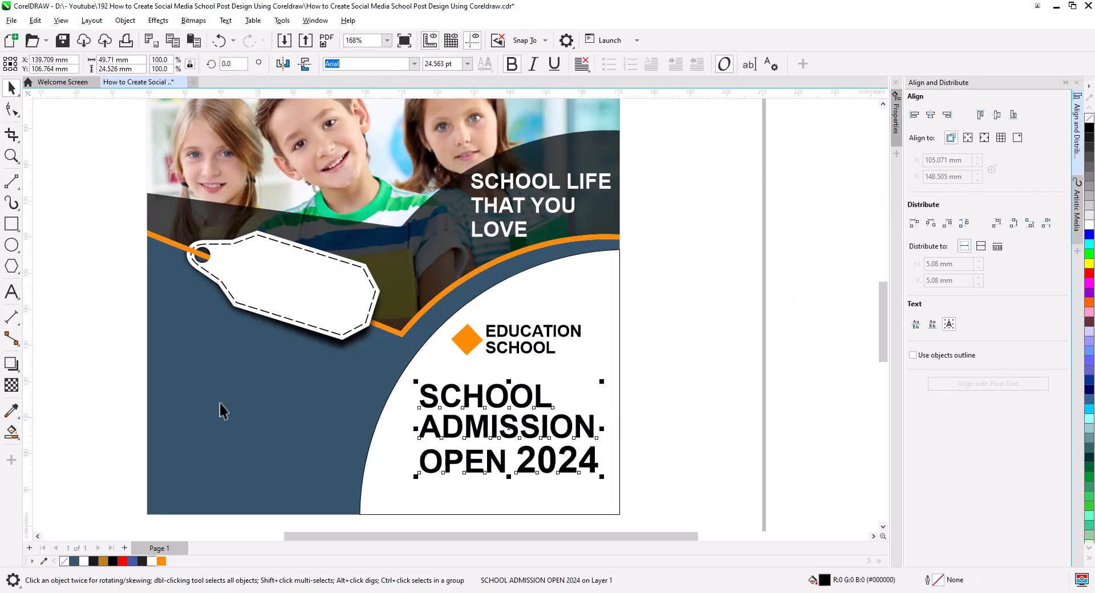
pyautogui.click(12, 110)
pyautogui.moveTo(414, 478); pyautogui.dragTo(415, 485)
pyautogui.click(11, 88)
# - Move the Our Mission heading, its paragraph and the Discount 50% text onto the blue area, enlarging the mission texts to about 55 mm wide
pyautogui.scroll(-2, 215, 390)
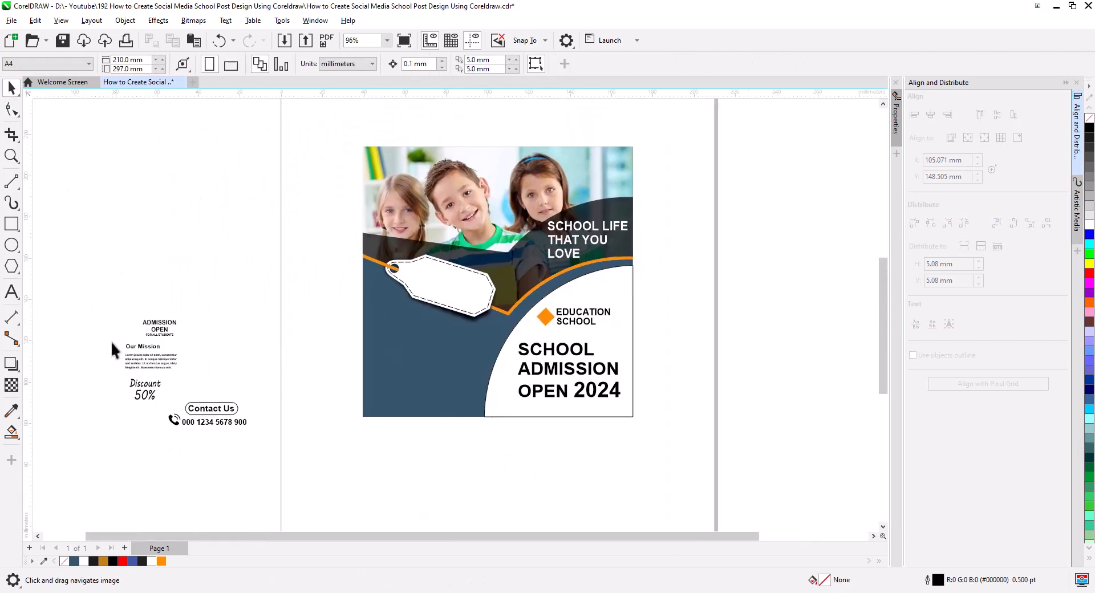
pyautogui.moveTo(111, 341); pyautogui.dragTo(190, 405)
pyautogui.moveTo(160, 366); pyautogui.dragTo(414, 340)
pyautogui.scroll(2, 320, 367)
pyautogui.moveTo(331, 383); pyautogui.dragTo(458, 451)
pyautogui.moveTo(178, 260); pyautogui.dragTo(399, 374)
pyautogui.moveTo(391, 357); pyautogui.dragTo(429, 375)
pyautogui.moveTo(236, 276); pyautogui.dragTo(227, 273)
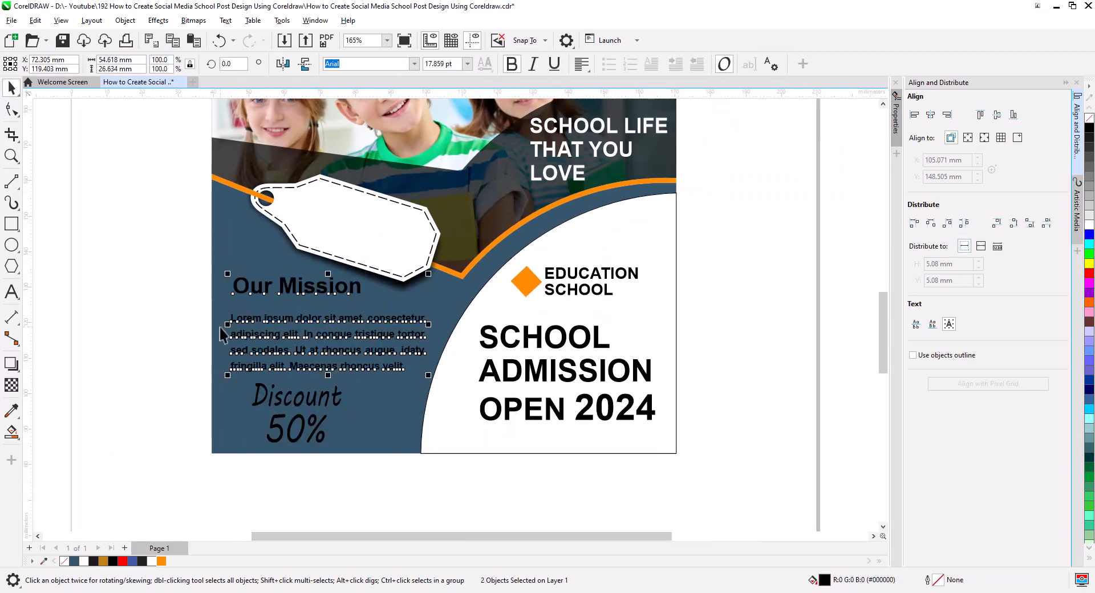
# - Fill the Lorem ipsum paragraph under Our Mission with white
pyautogui.click(164, 337)
pyautogui.click(257, 340)
pyautogui.click(1089, 225)
pyautogui.click(741, 320)
# - Align the left edges of the Our Mission heading and its paragraph
pyautogui.click(246, 291)
pyautogui.keyDown('shift'); pyautogui.click(256, 322); pyautogui.keyUp('shift')
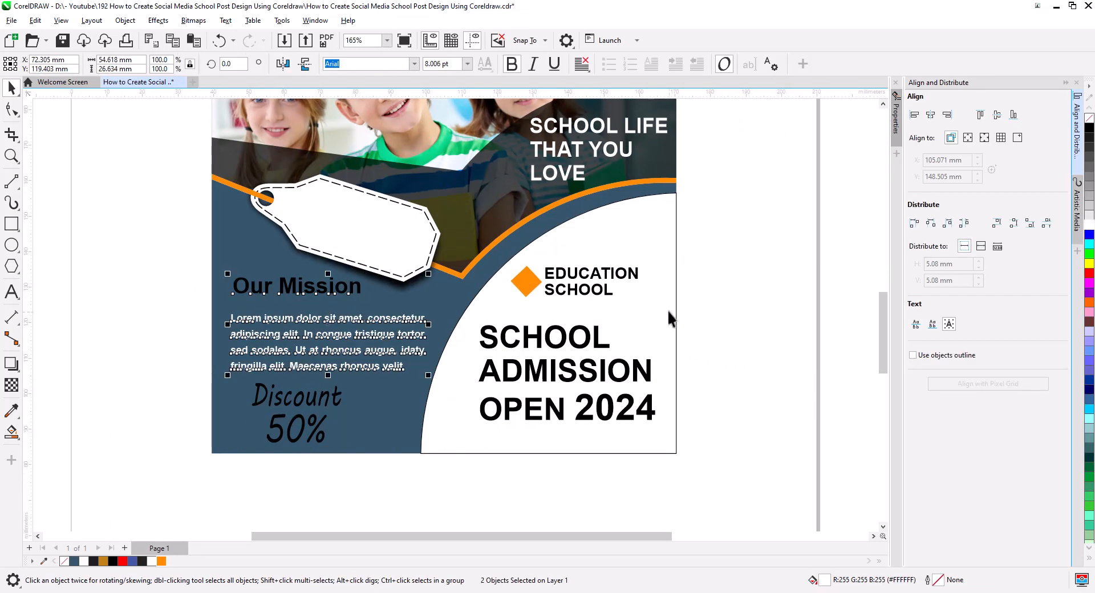
pyautogui.click(736, 317)
pyautogui.click(257, 321)
pyautogui.keyDown('shift'); pyautogui.click(267, 288); pyautogui.keyUp('shift')
pyautogui.click(914, 115)
pyautogui.click(741, 274)
# - Fill the Our Mission heading with orange #FF8C00 and lower it slightly toward the paragraph
pyautogui.click(267, 289)
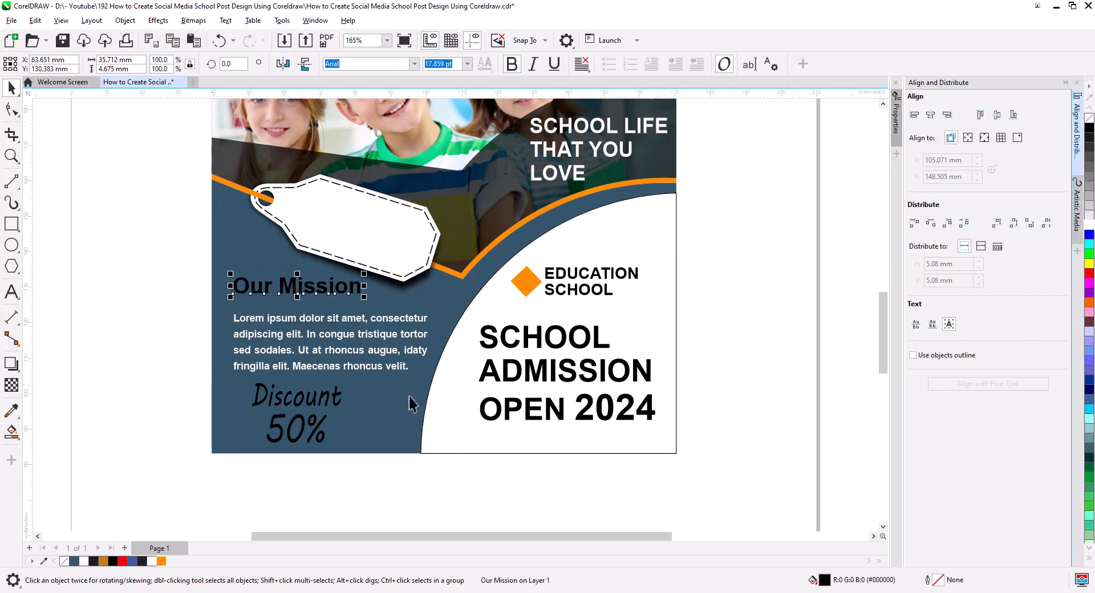
pyautogui.click(162, 562)
pyautogui.moveTo(299, 289); pyautogui.dragTo(299, 296)
# - Draw a horizontal line about 42 mm long beneath Our Mission, and give it a 1.0 pt orange #FF8C00 outline
pyautogui.click(11, 181)
pyautogui.moveTo(364, 308); pyautogui.dragTo(208, 308)
pyautogui.click(11, 88)
pyautogui.click(381, 64)
pyautogui.click(371, 110)
pyautogui.rightClick(161, 561)
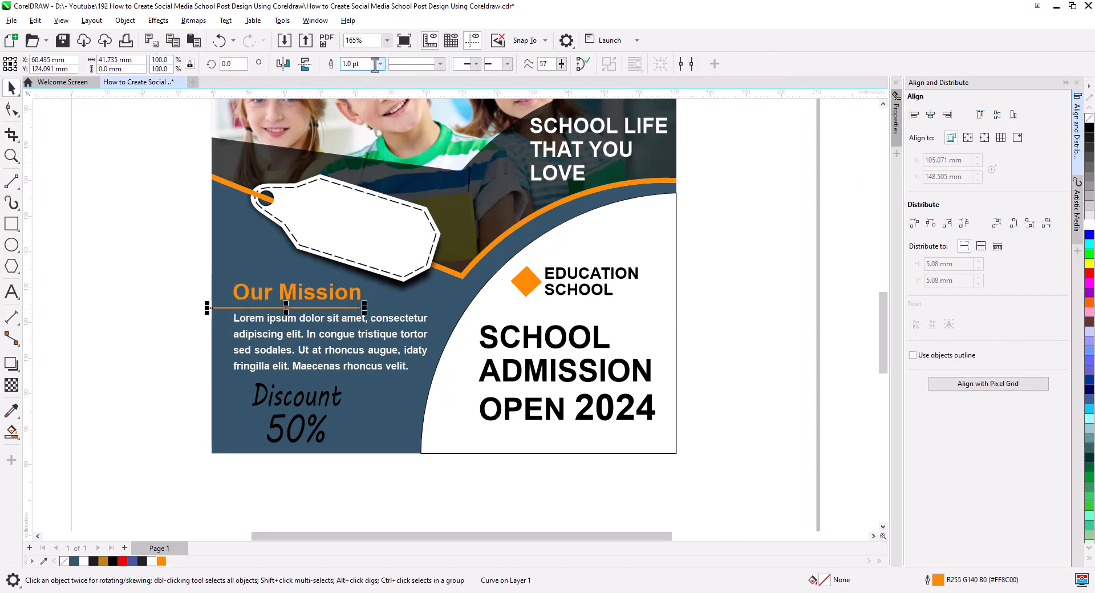